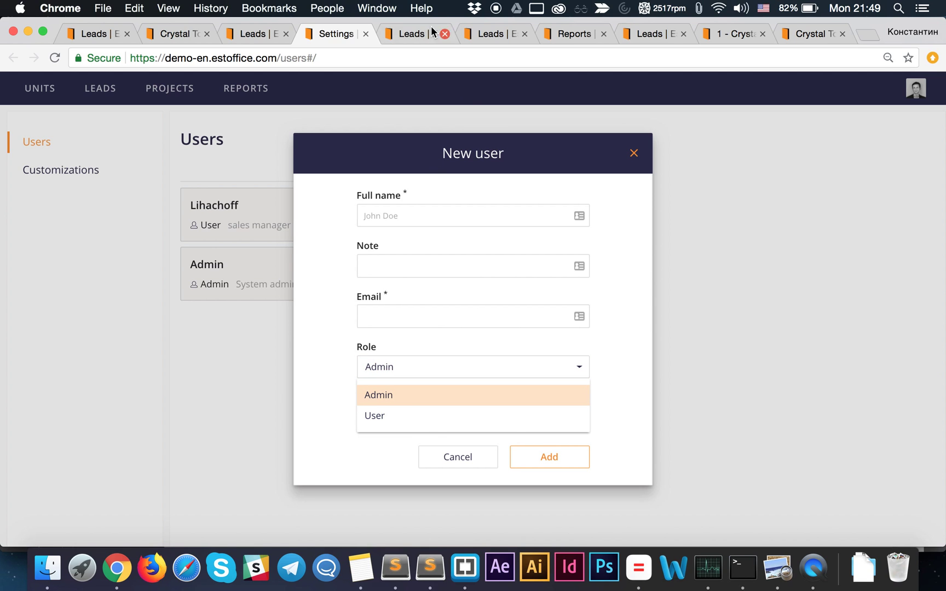
# - Cycle through the lead details, Leads search, Reports, bulk note and price-grid tabs
pyautogui.click(416, 35)
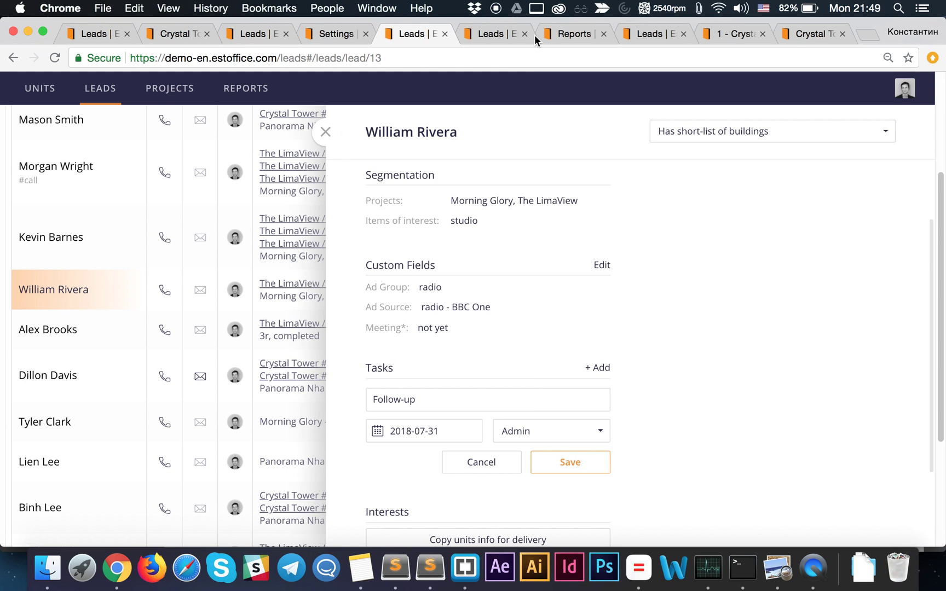
pyautogui.click(490, 34)
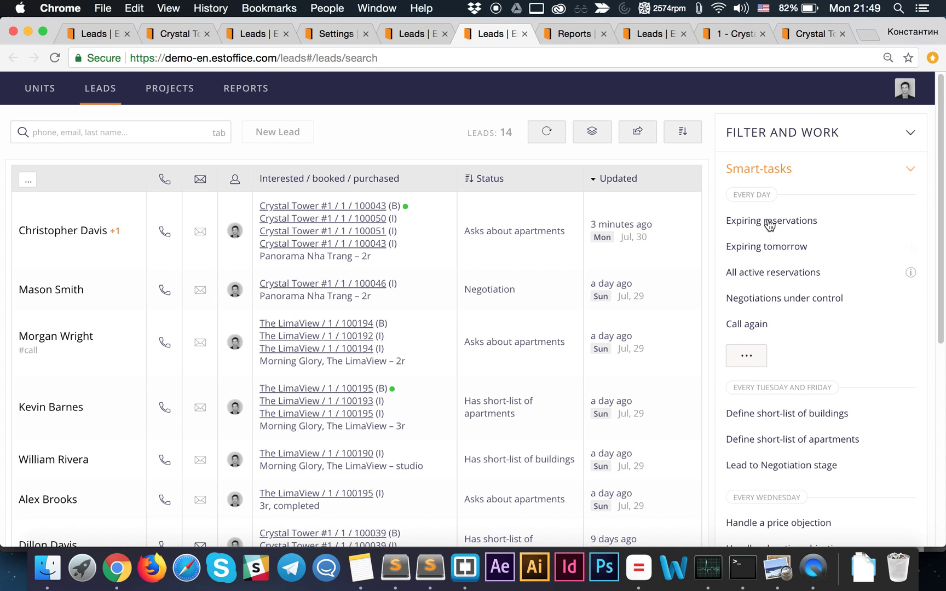
pyautogui.click(566, 35)
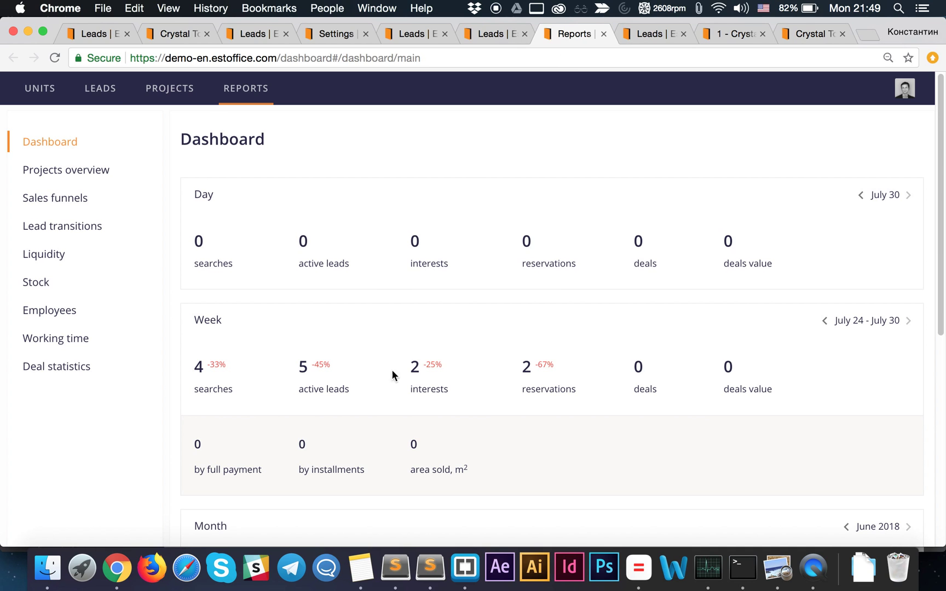
pyautogui.click(651, 35)
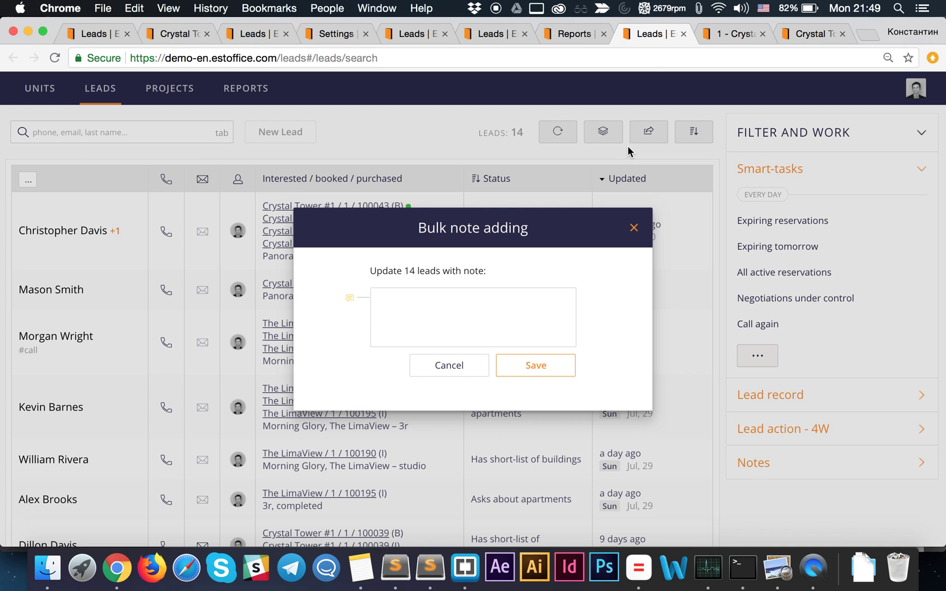
pyautogui.click(721, 36)
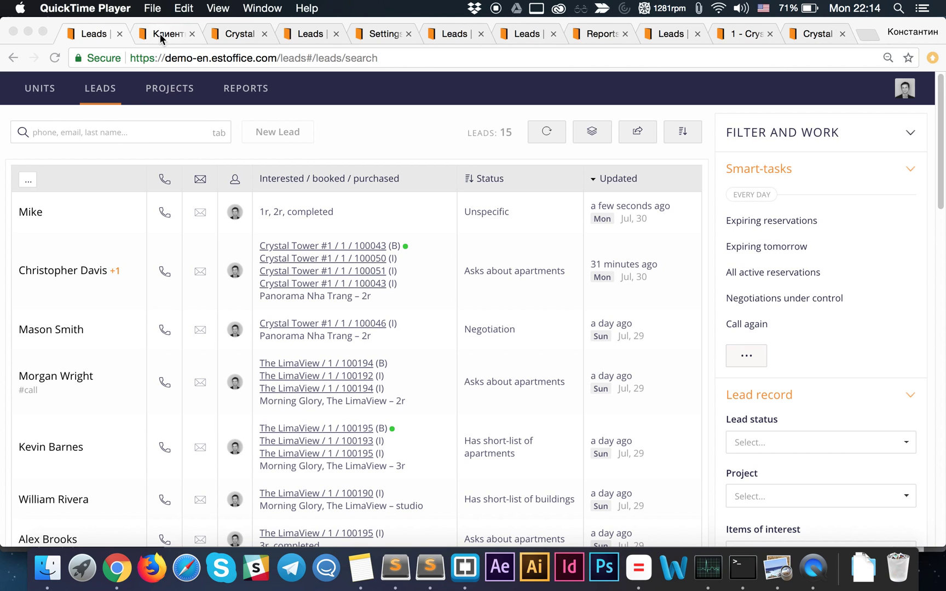
pyautogui.press('super+Tab')
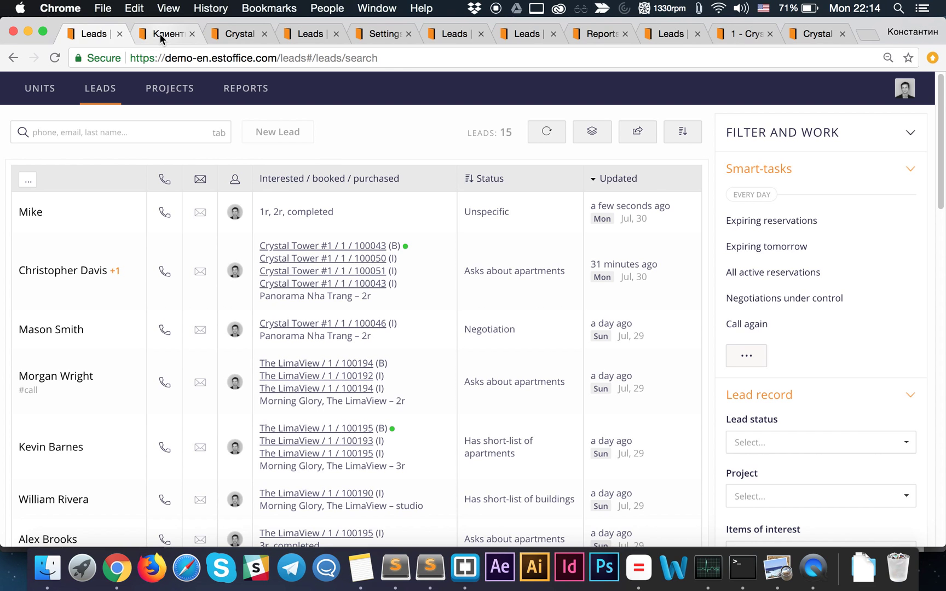
pyautogui.click(160, 33)
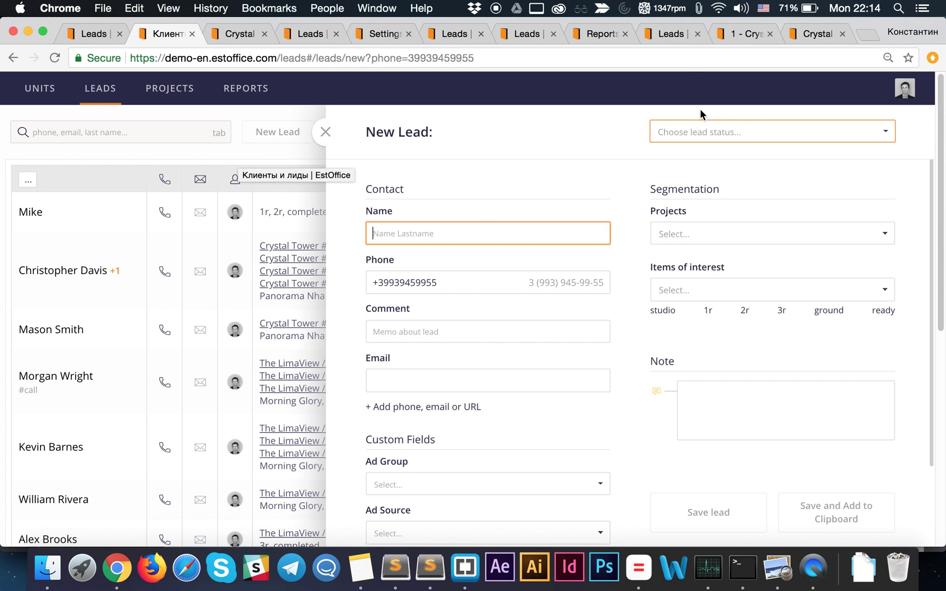
pyautogui.click(548, 182)
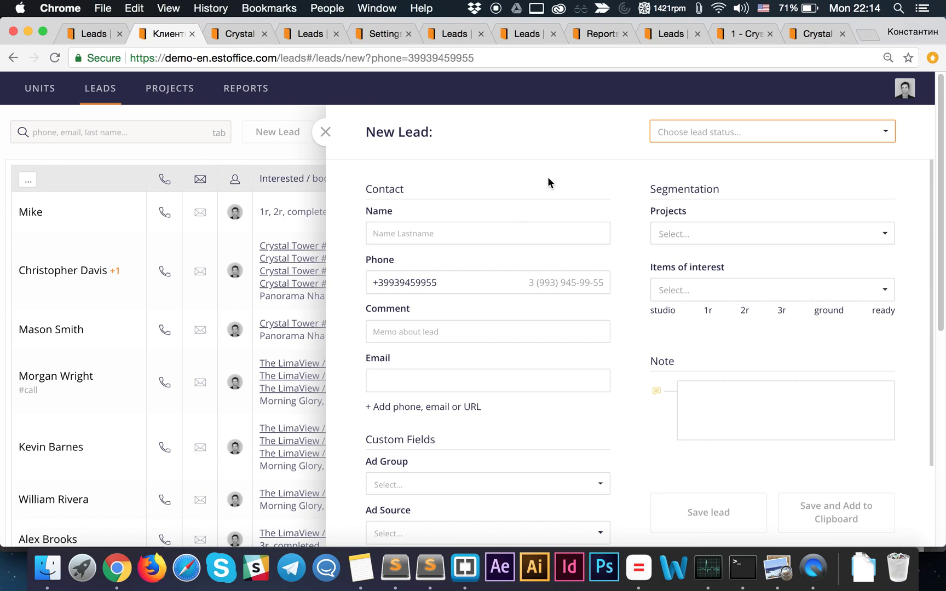
pyautogui.click(482, 236)
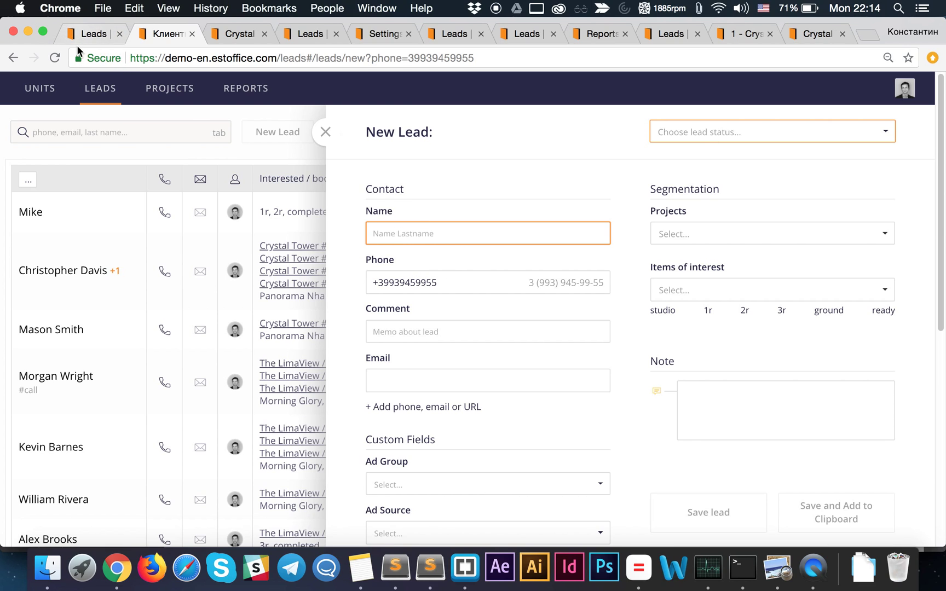
pyautogui.click(93, 35)
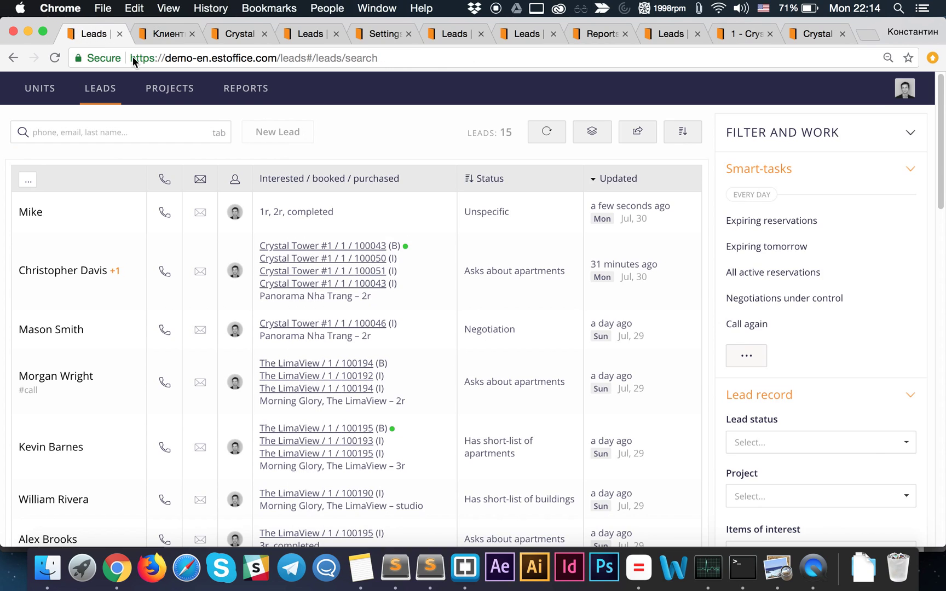
# - Search the leads for the caller's phone number and start a New Lead prefilled with it
pyautogui.click(107, 138)
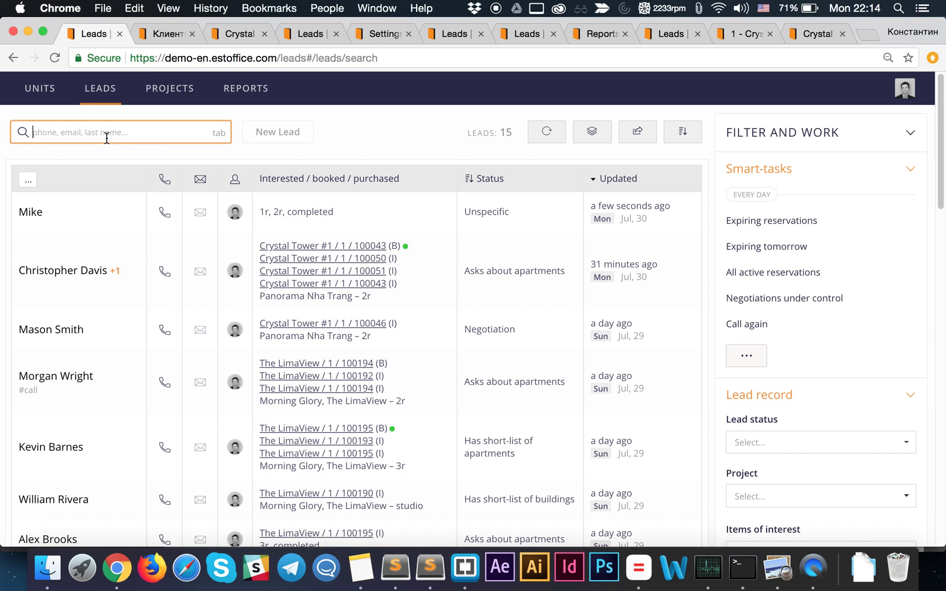
pyautogui.click(358, 119)
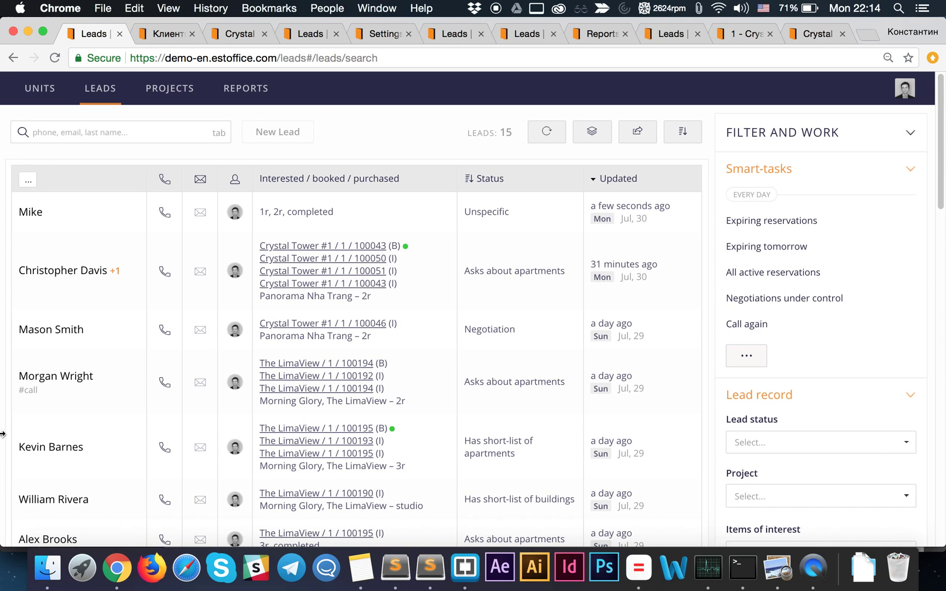
pyautogui.press('Tab')
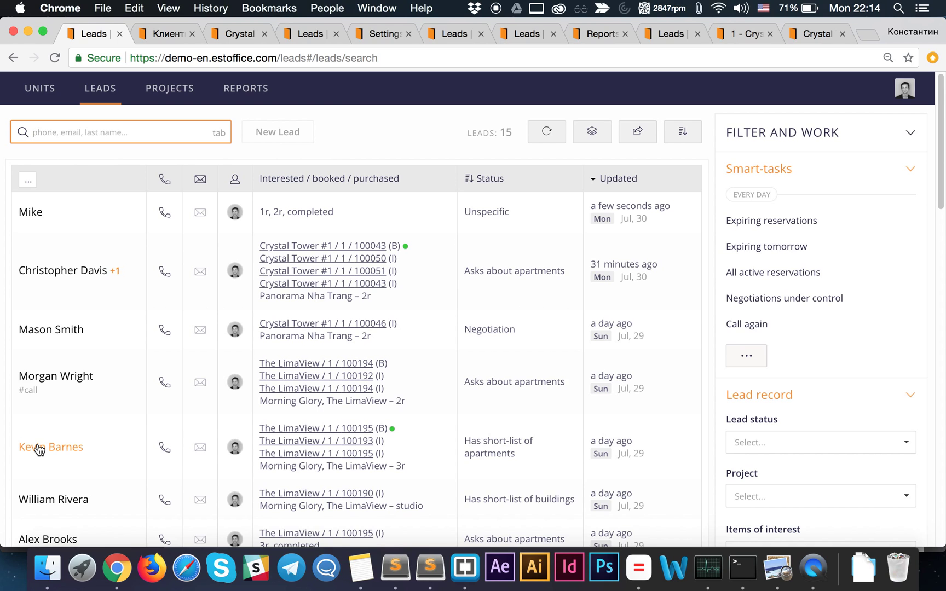
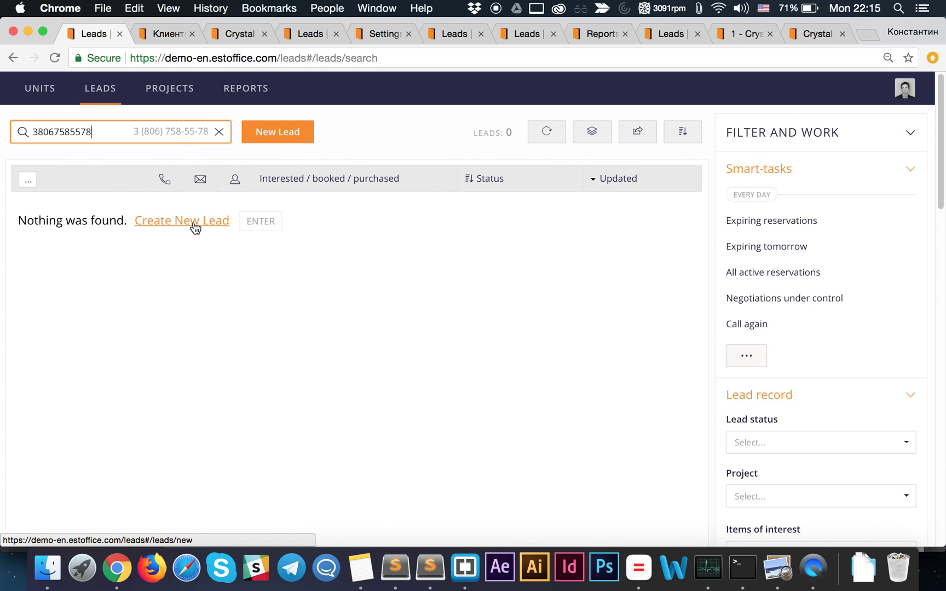
pyautogui.press('Return')
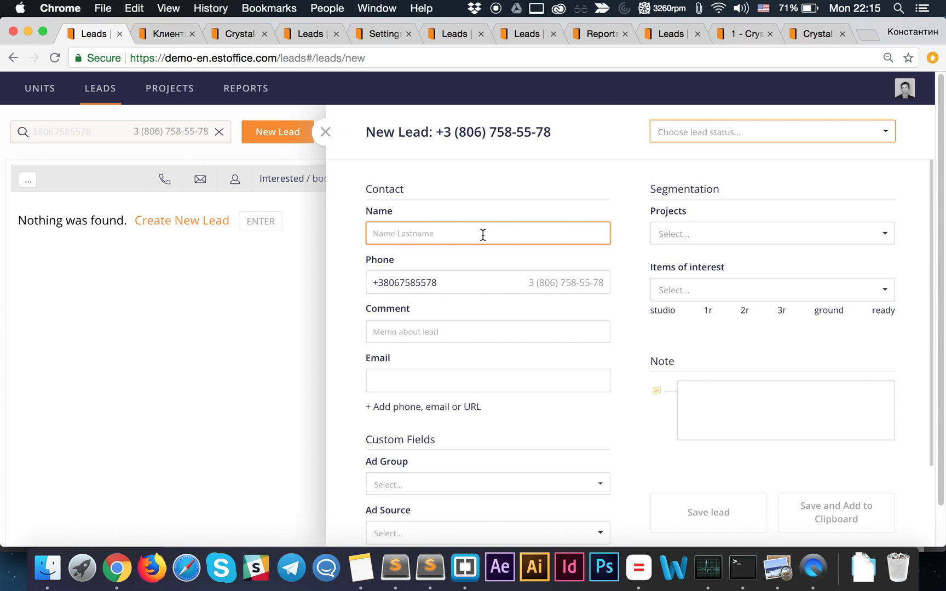
# - Enter the contact's name and an 'urgent' comment addressed to a colleague
pyautogui.write('Nikolas')
pyautogui.click(408, 333)
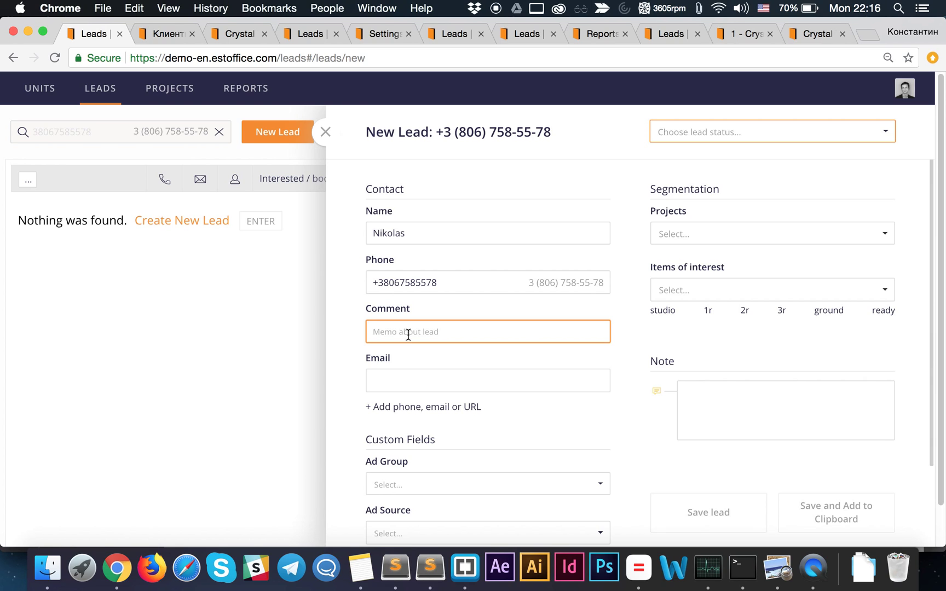
pyautogui.write('urgent for Lily')
# - Check 1r, 2r and completed under Items of interest, leaving Projects and Ad Group unset
pyautogui.click(719, 294)
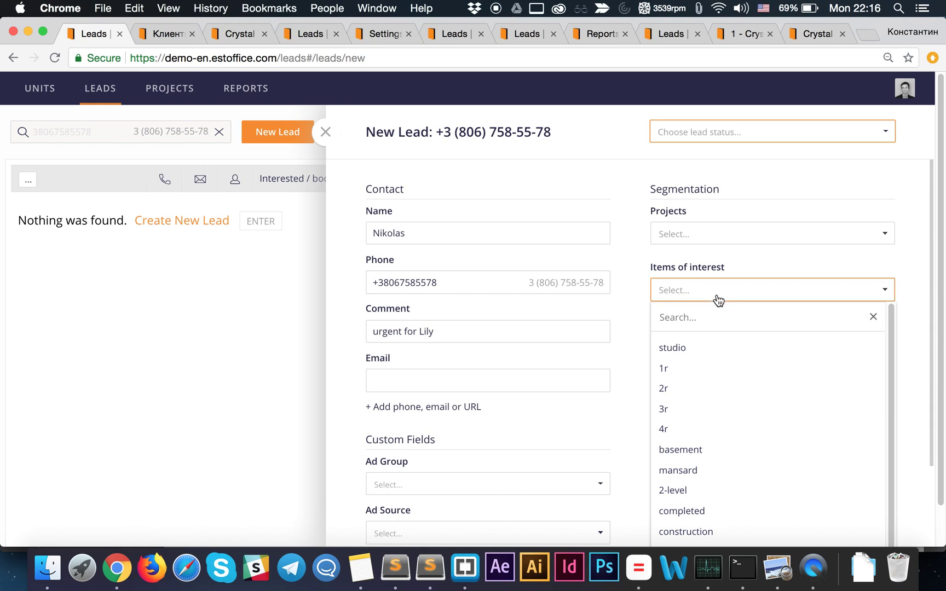
pyautogui.click(681, 372)
pyautogui.click(677, 389)
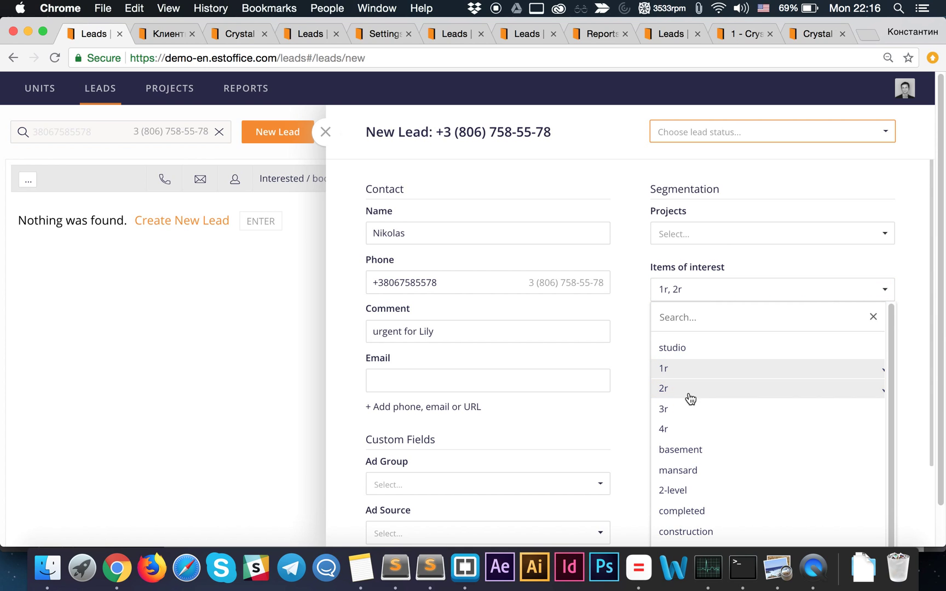
pyautogui.click(700, 517)
pyautogui.click(640, 281)
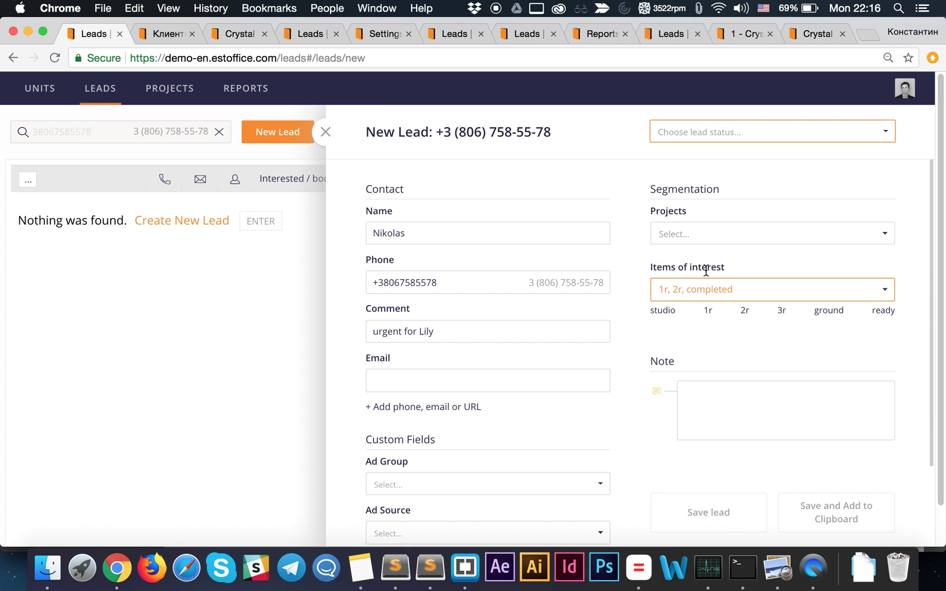
pyautogui.click(685, 232)
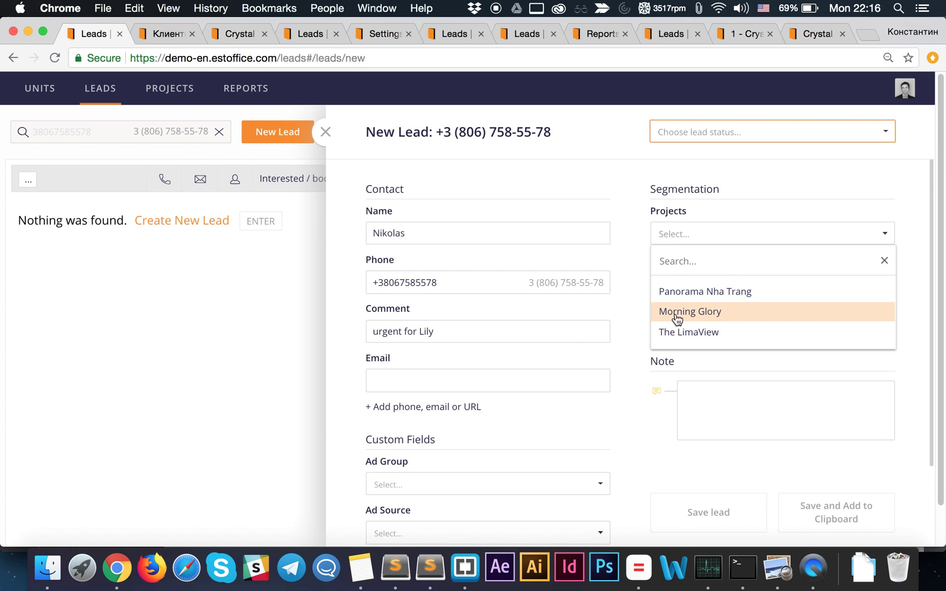
pyautogui.click(641, 208)
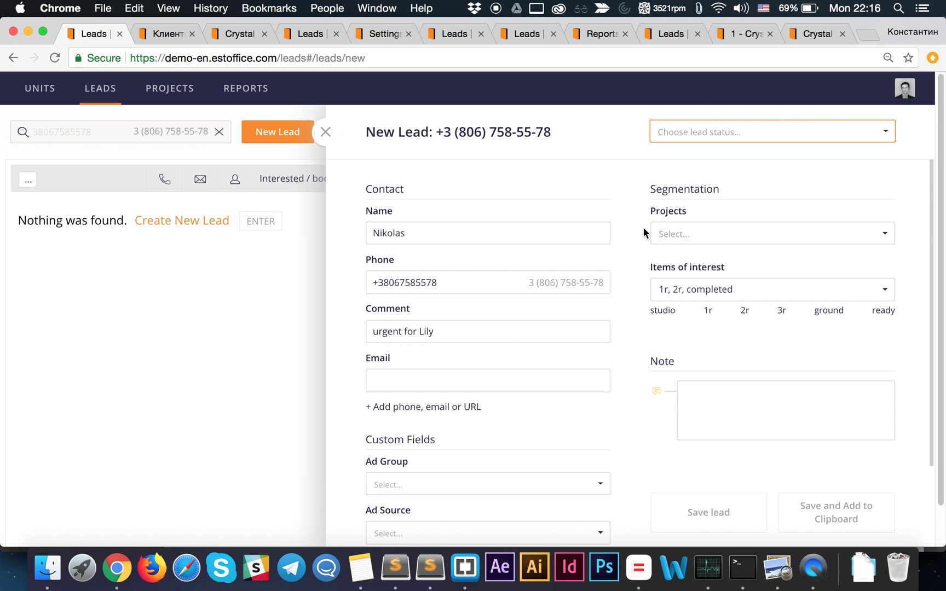
pyautogui.scroll(-4, 637, 282)
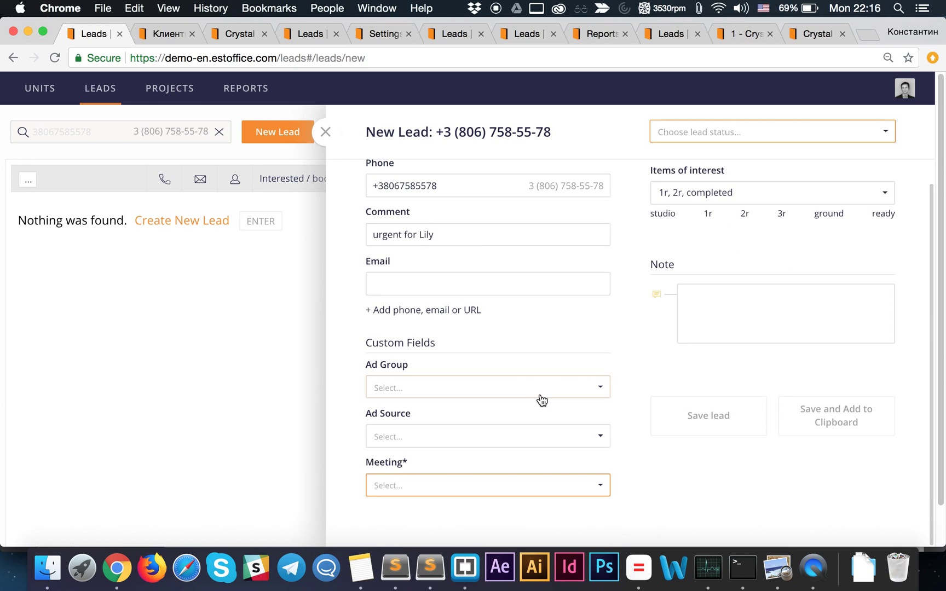
pyautogui.click(542, 395)
pyautogui.click(352, 384)
pyautogui.scroll(-1, 386, 482)
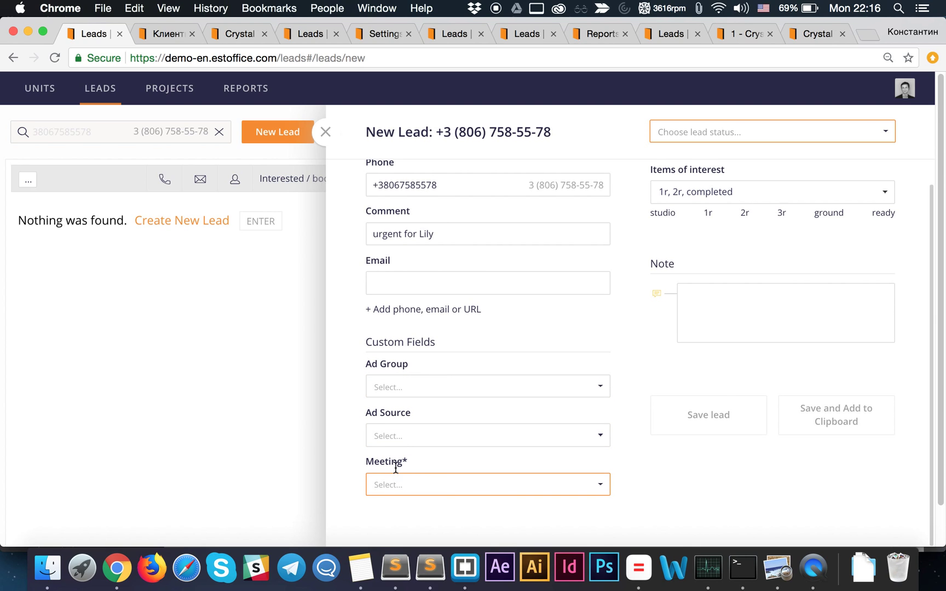
# - Set Meeting to 'not yet' and lead status to Unspecific, then save the lead
pyautogui.click(404, 461)
pyautogui.click(450, 482)
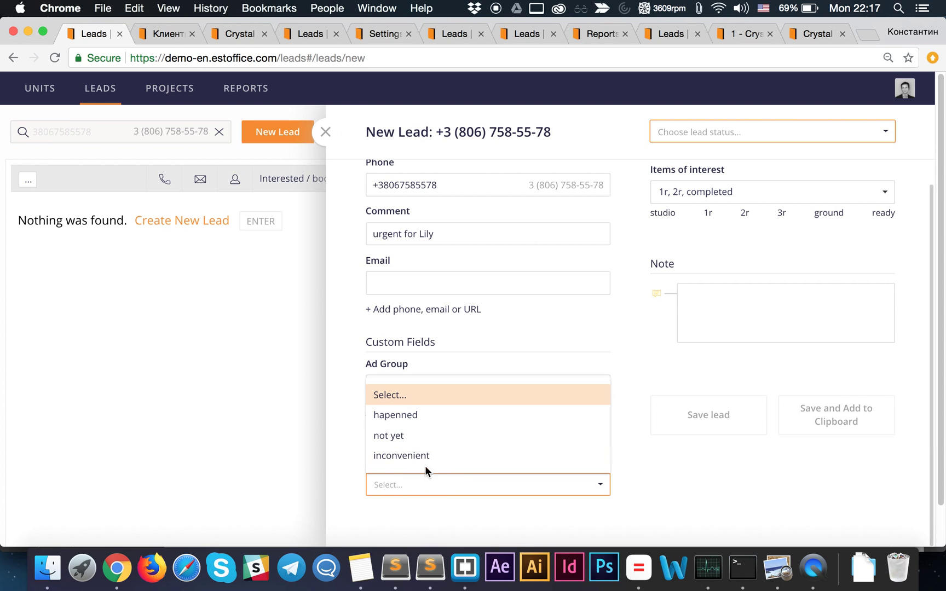
pyautogui.click(410, 439)
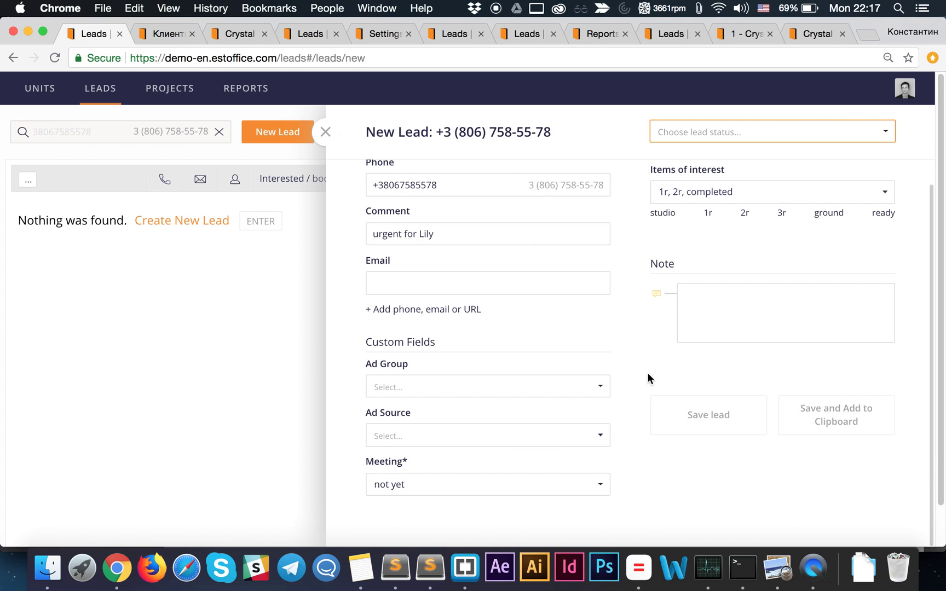
pyautogui.click(708, 137)
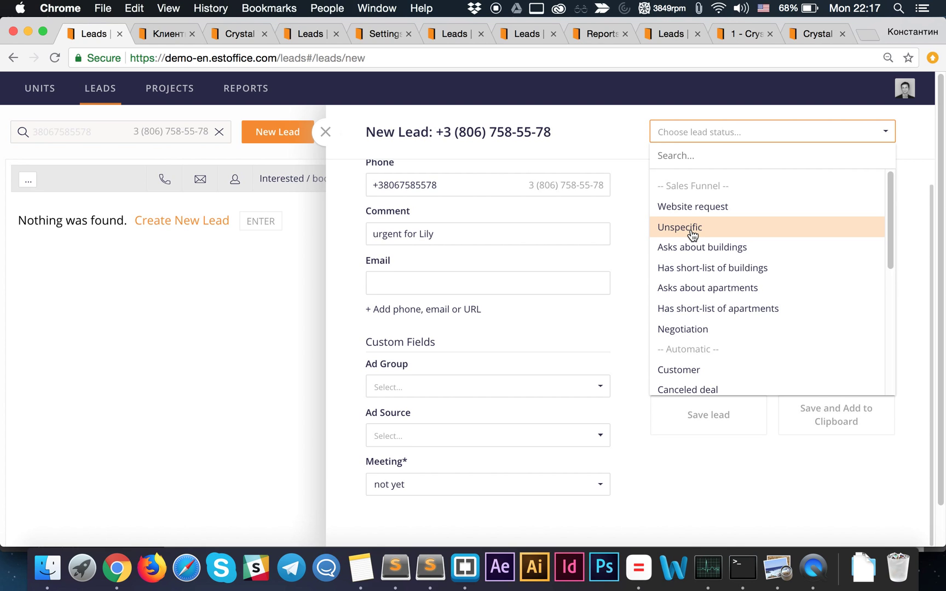
pyautogui.click(692, 234)
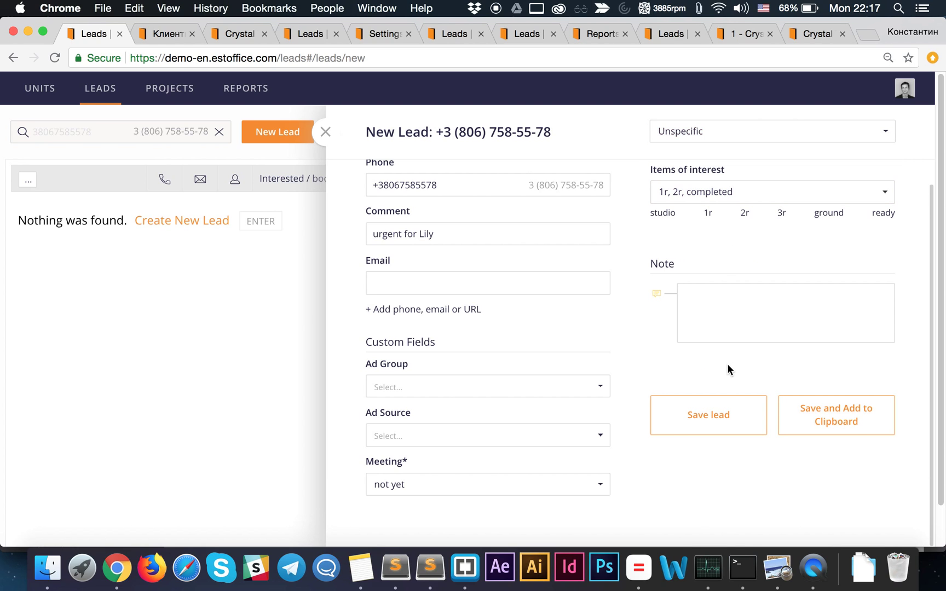
pyautogui.click(711, 422)
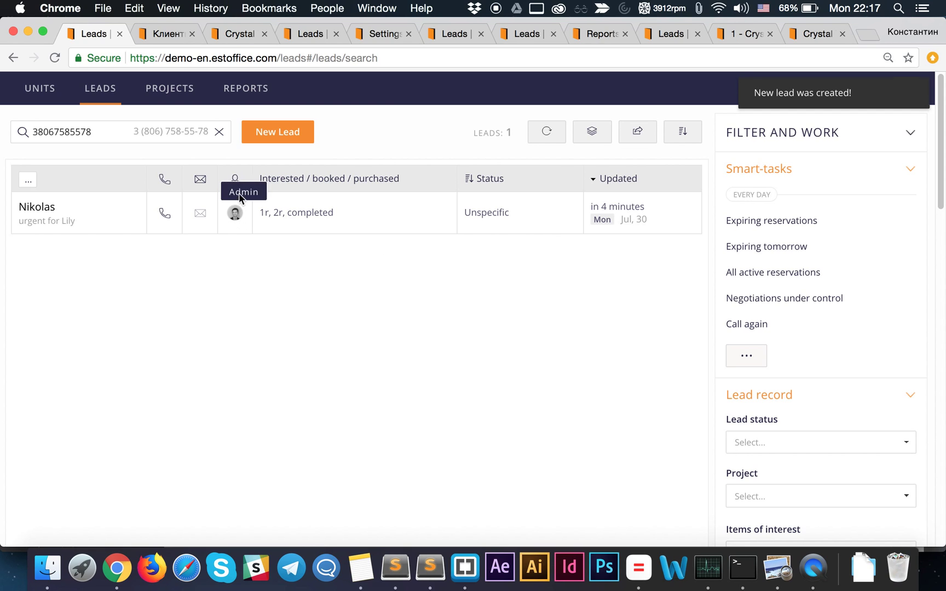
# - Clear the phone-number filter so all 16 leads reload
pyautogui.moveTo(228, 215)
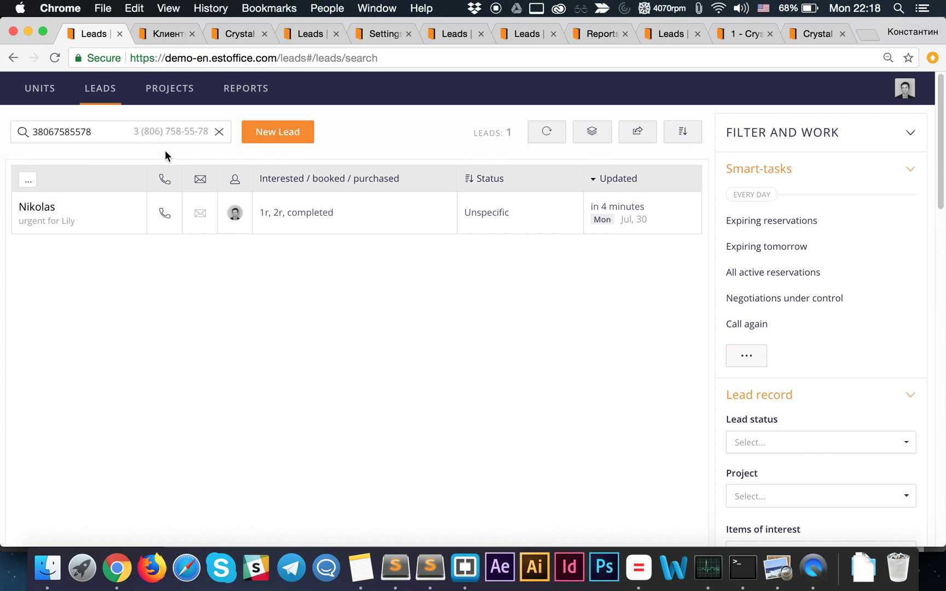
pyautogui.click(220, 133)
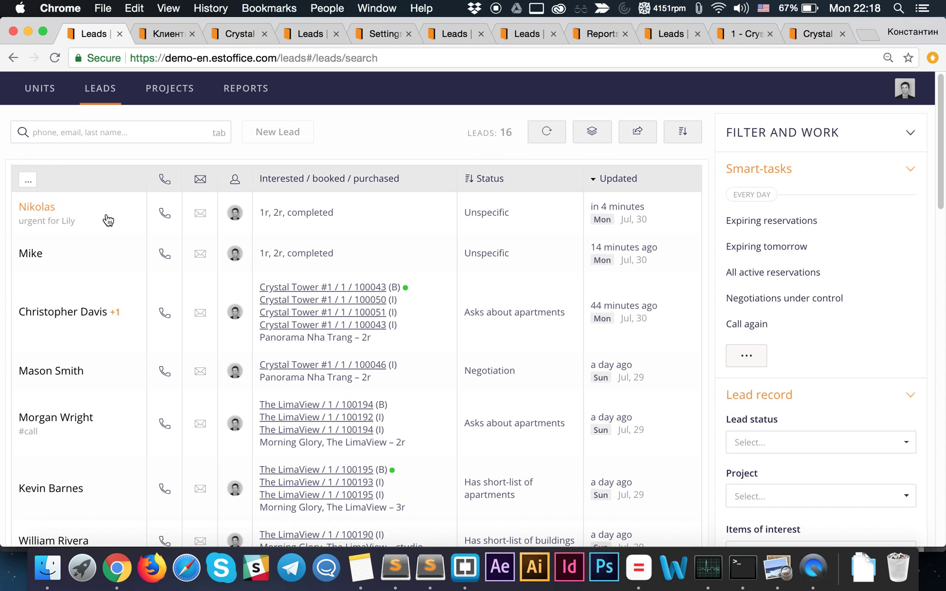
# - Search leads for 'urgent', clear the search, and open the top lead's record
pyautogui.click(119, 133)
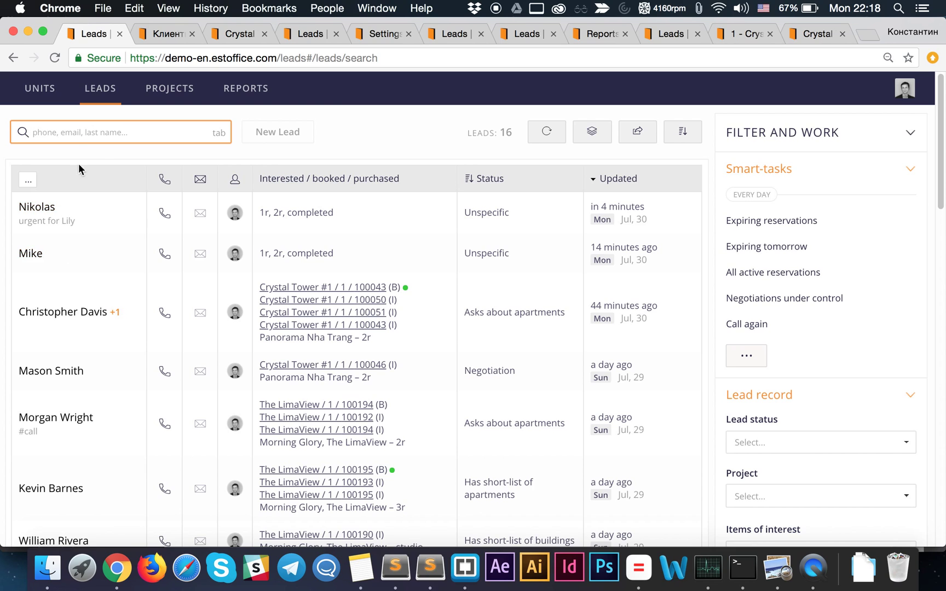
pyautogui.write('u')
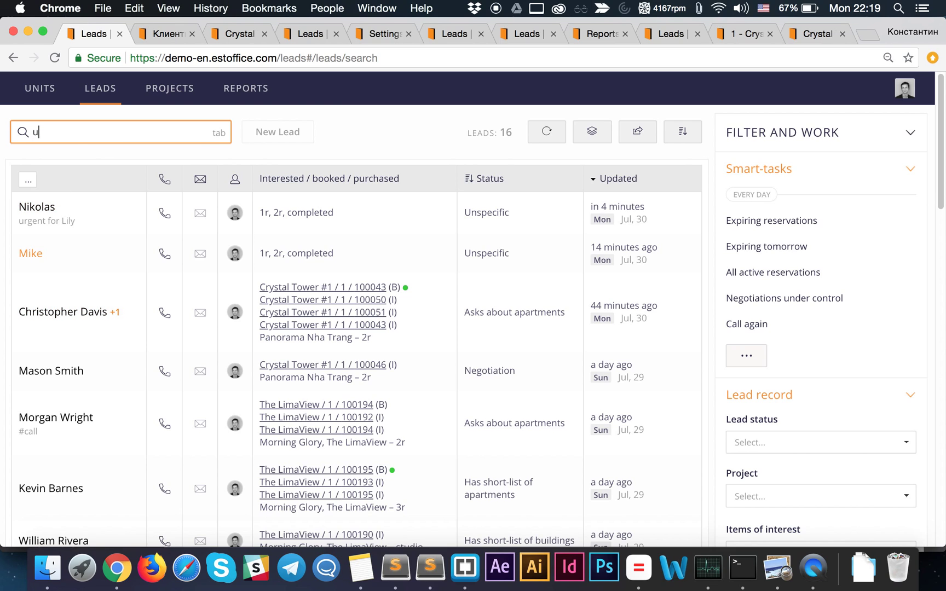
pyautogui.write('rgent')
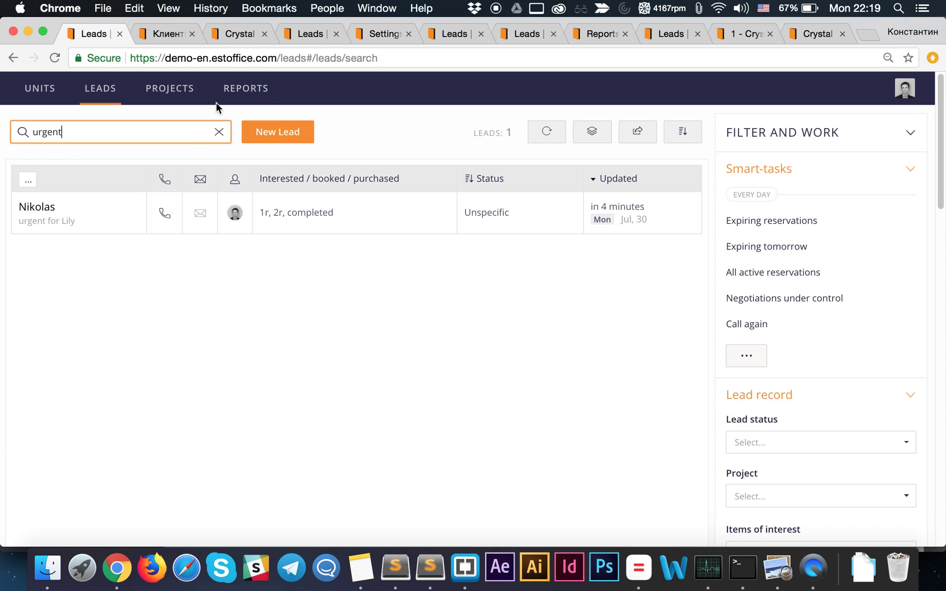
pyautogui.click(218, 133)
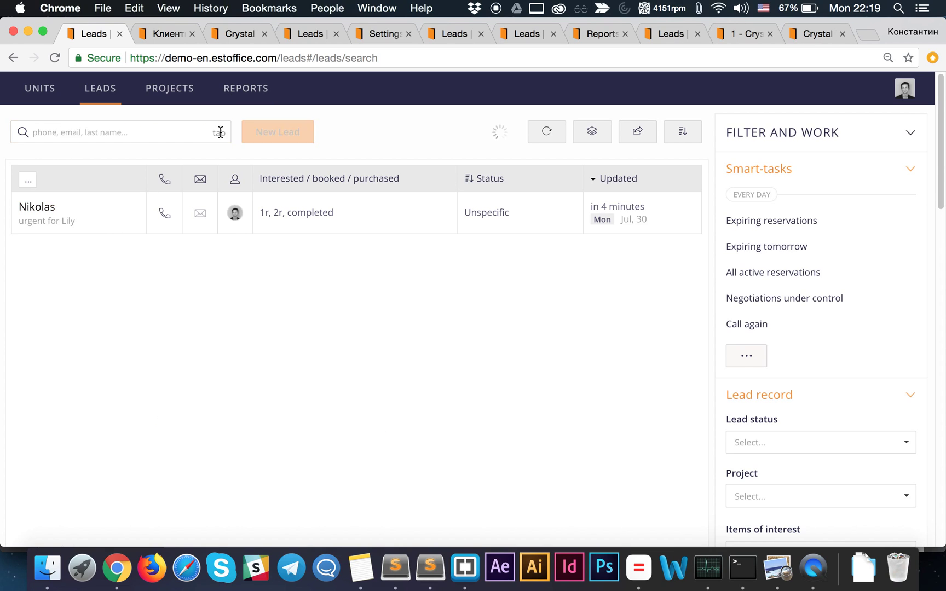
pyautogui.click(117, 220)
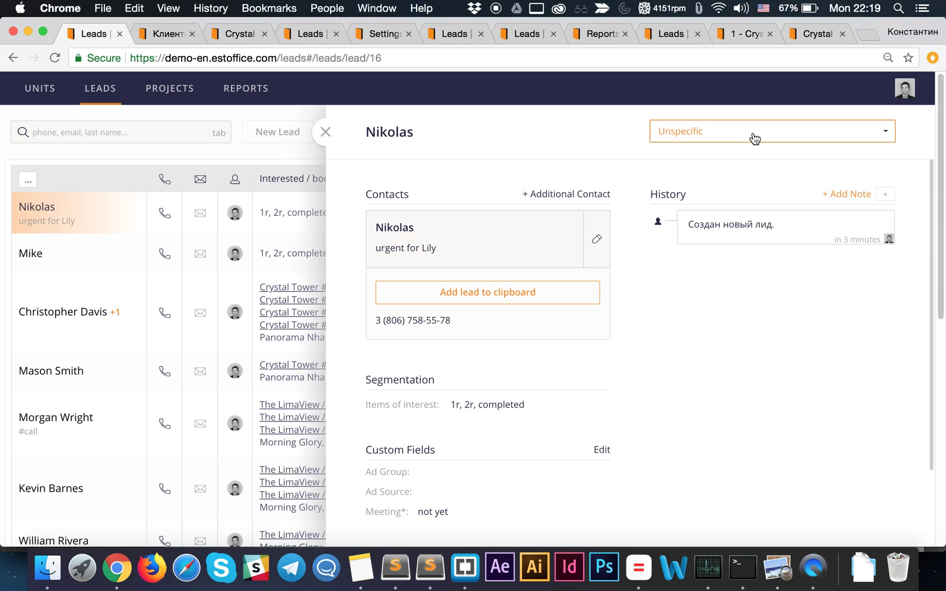
# - Open the lead's 'Unspecific' status dropdown to view the available statuses
pyautogui.click(753, 138)
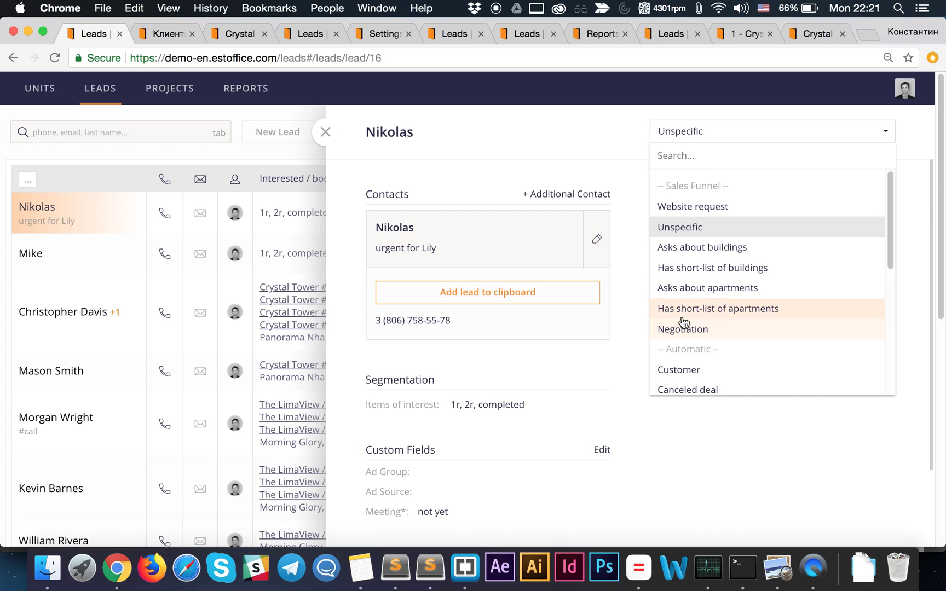
pyautogui.scroll(-3, 682, 320)
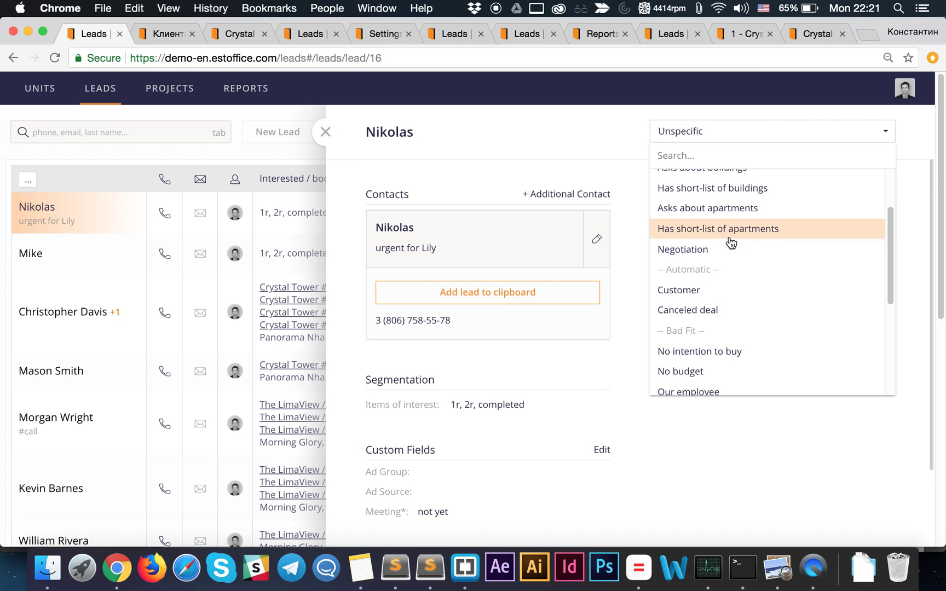
pyautogui.scroll(3, 727, 235)
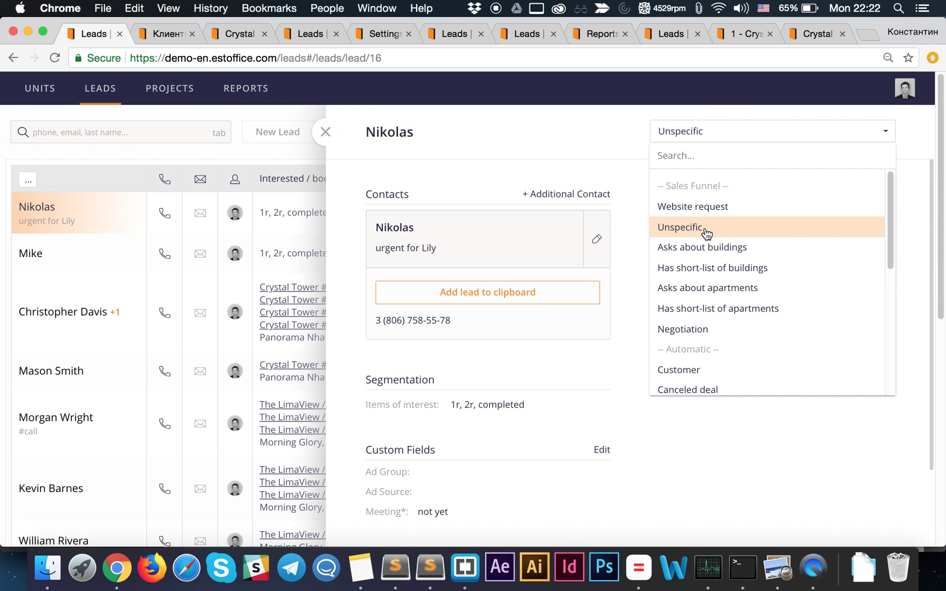
pyautogui.scroll(-3, 706, 232)
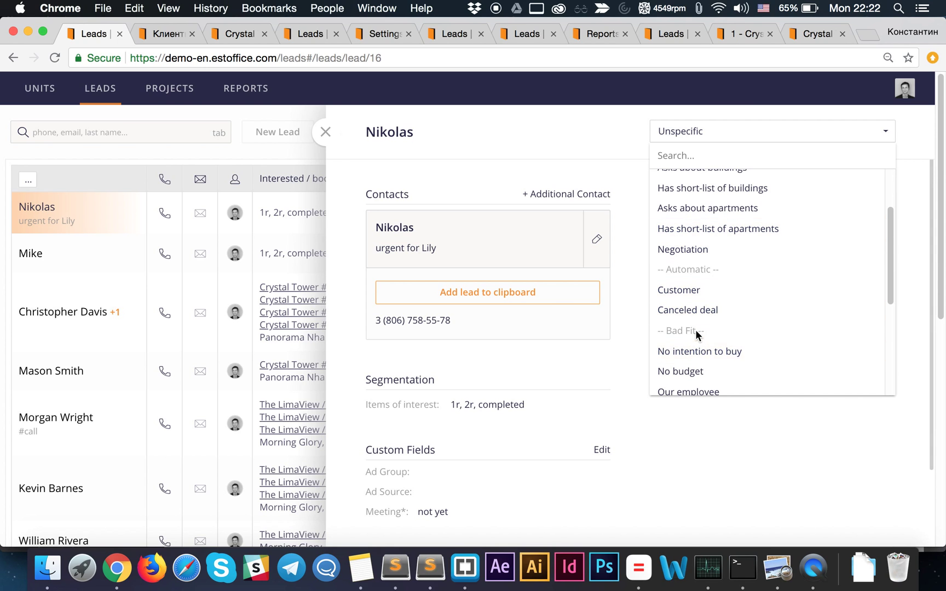
pyautogui.scroll(-3, 696, 334)
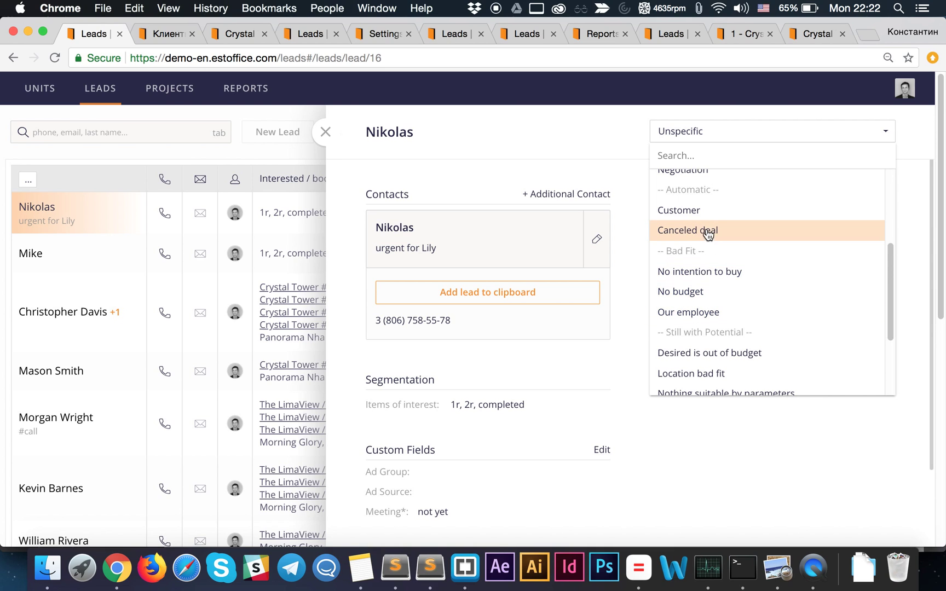
pyautogui.scroll(-2, 712, 271)
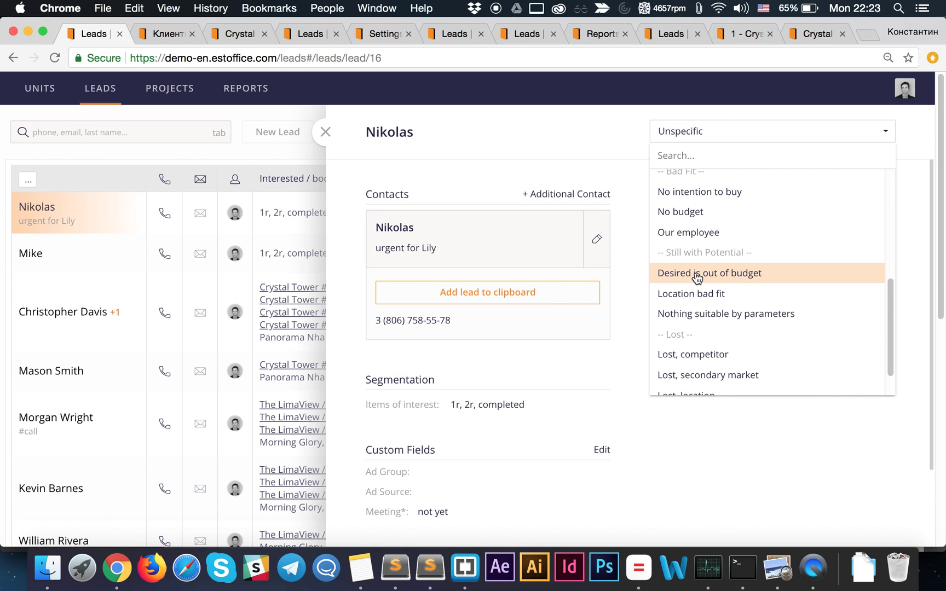
pyautogui.scroll(10, 697, 277)
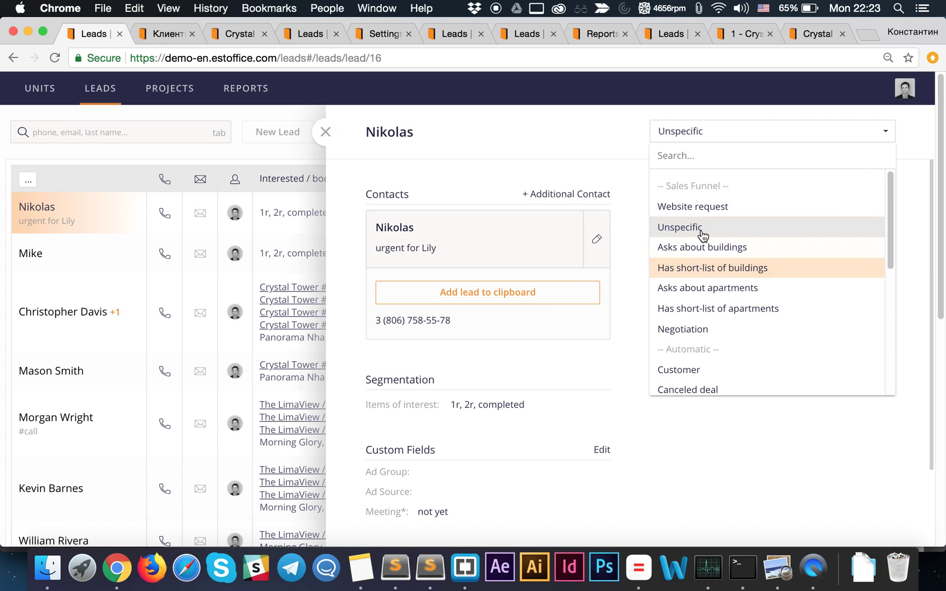
pyautogui.scroll(-5, 698, 289)
pyautogui.scroll(-3, 698, 289)
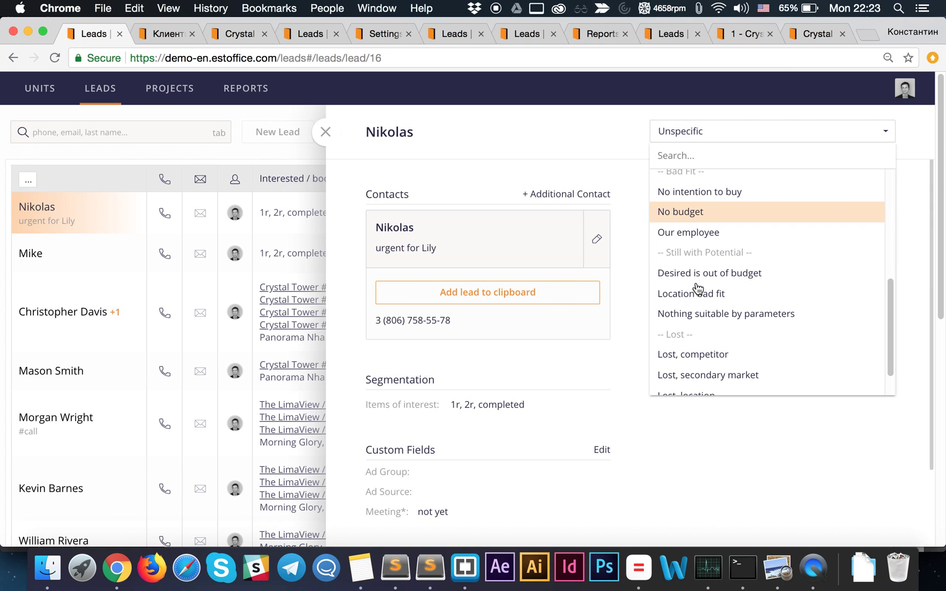
pyautogui.scroll(-2, 698, 289)
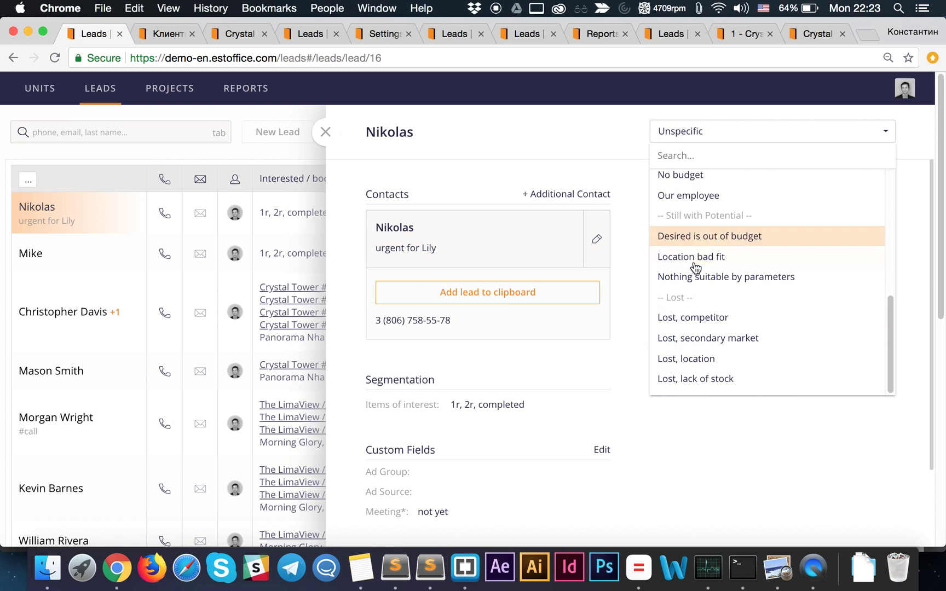
pyautogui.scroll(3, 702, 238)
pyautogui.scroll(3, 712, 203)
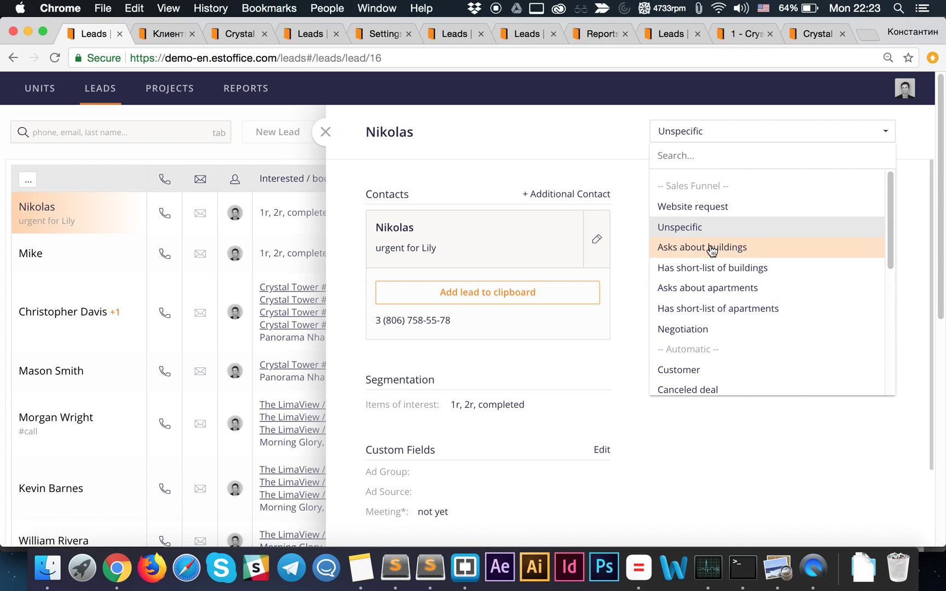
pyautogui.scroll(-5, 706, 263)
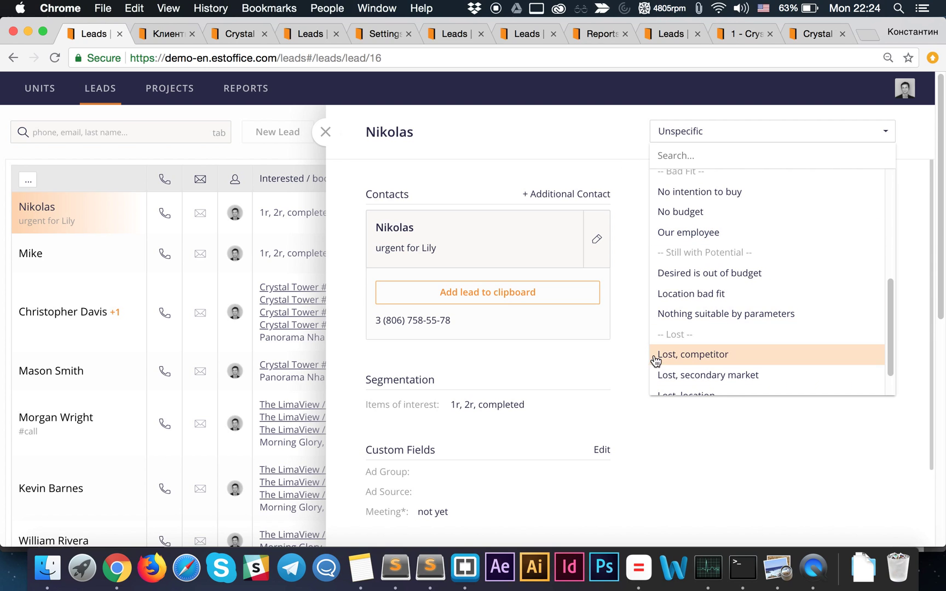
pyautogui.scroll(-2, 706, 287)
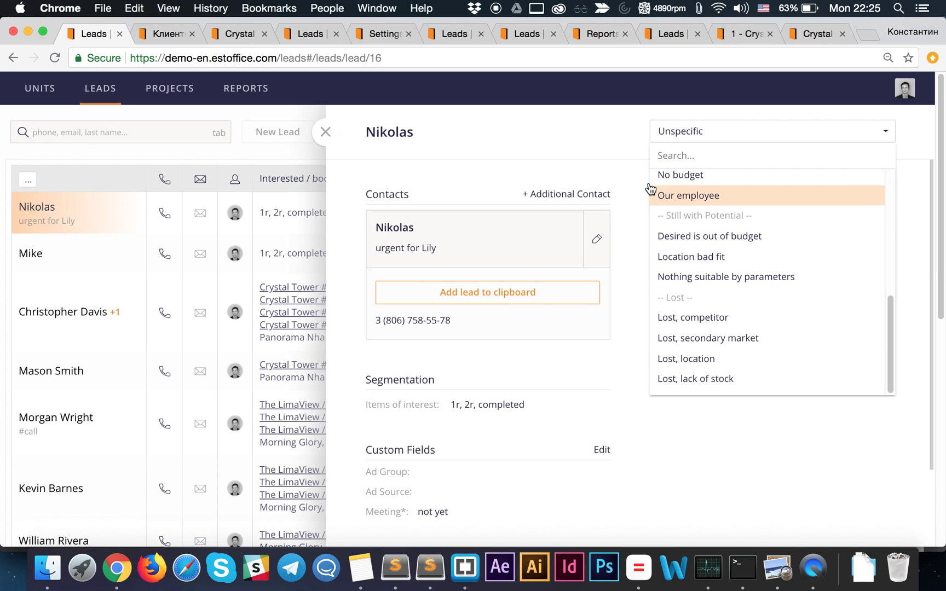
# - Close the status list, glance at the Crystal Tower units grid, and return to the lead
pyautogui.click(590, 150)
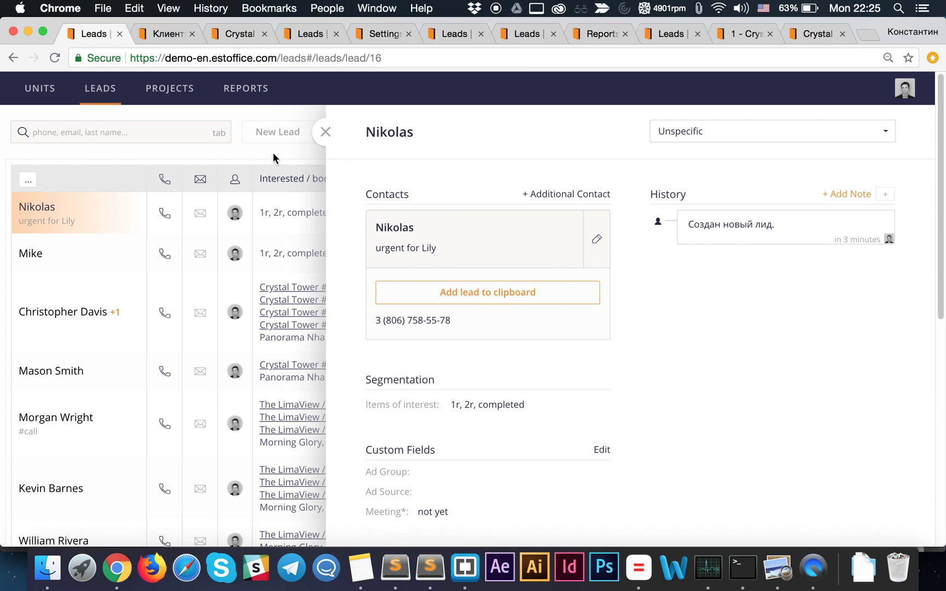
pyautogui.click(240, 32)
pyautogui.click(307, 34)
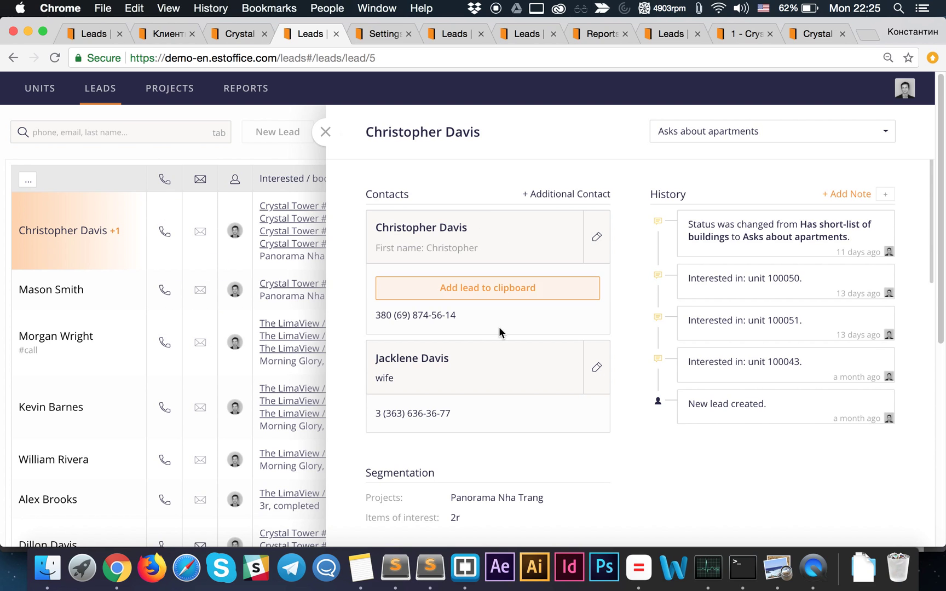
pyautogui.scroll(-1, 499, 323)
pyautogui.scroll(-8, 500, 324)
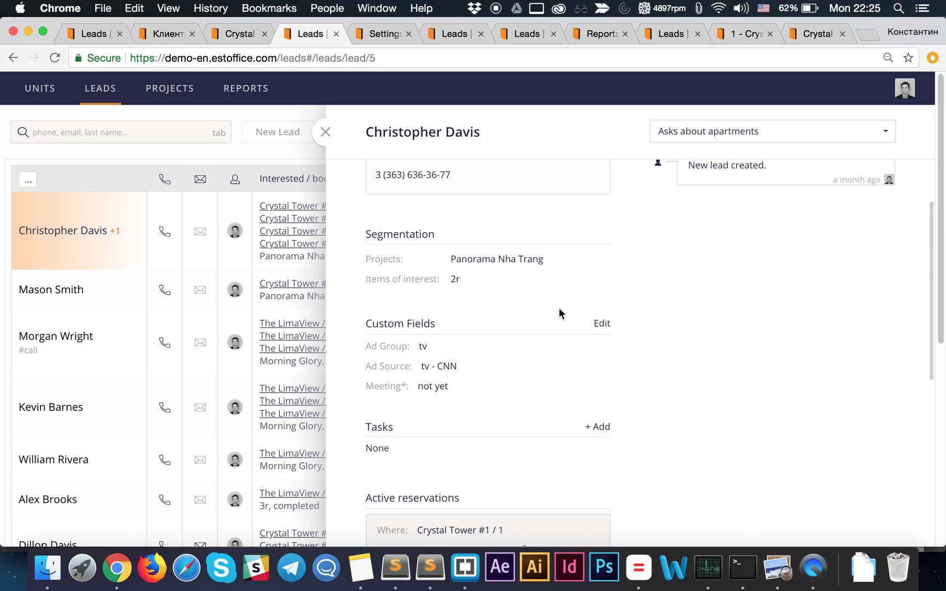
# - Set the lead's Meeting custom field to hapenned, save it, and add the lead to the clipboard
pyautogui.click(602, 324)
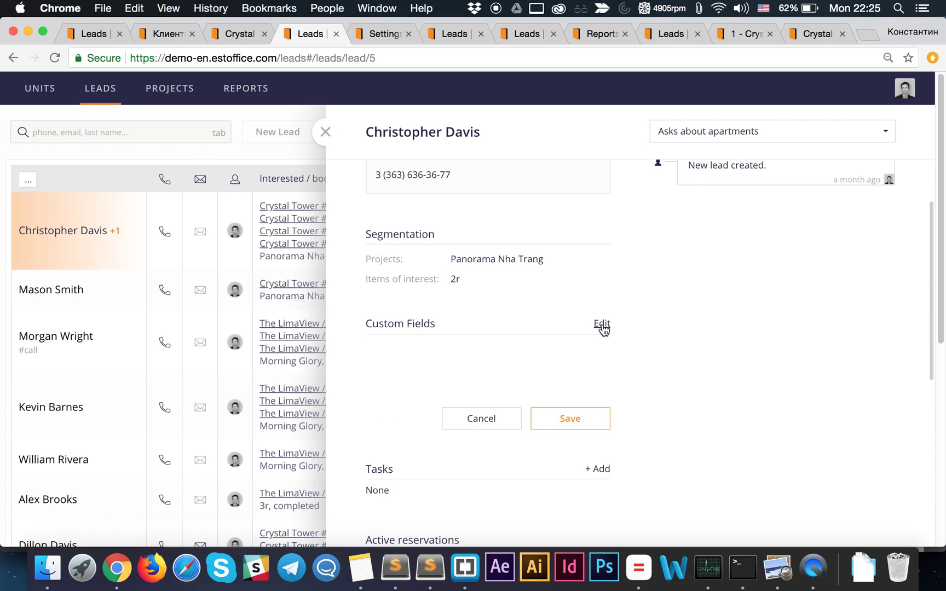
pyautogui.click(428, 478)
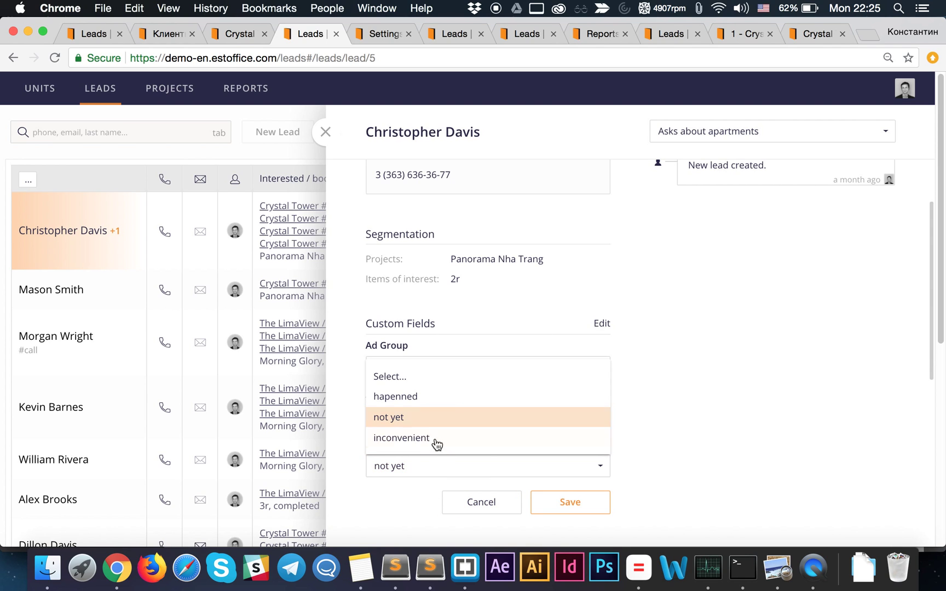
pyautogui.click(414, 402)
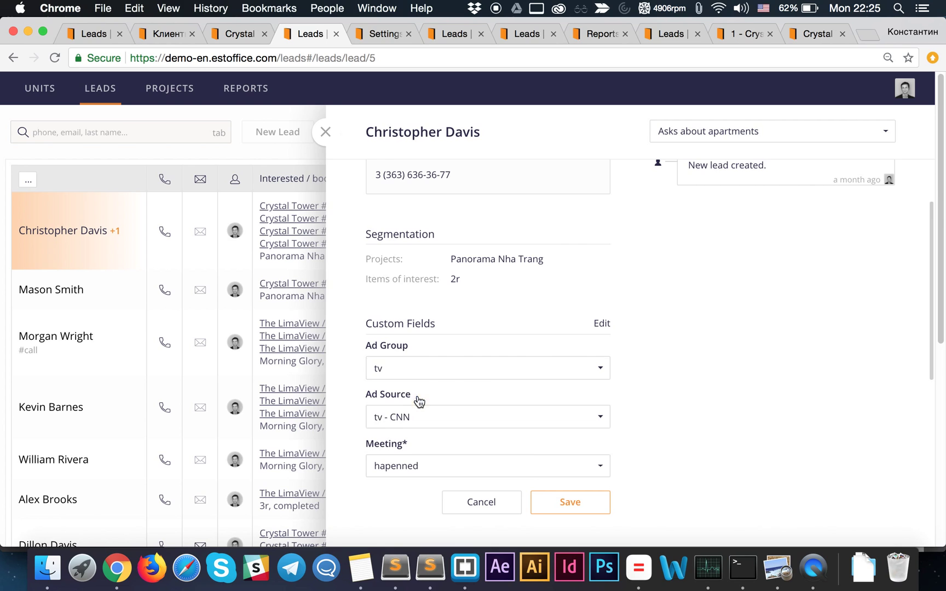
pyautogui.click(569, 500)
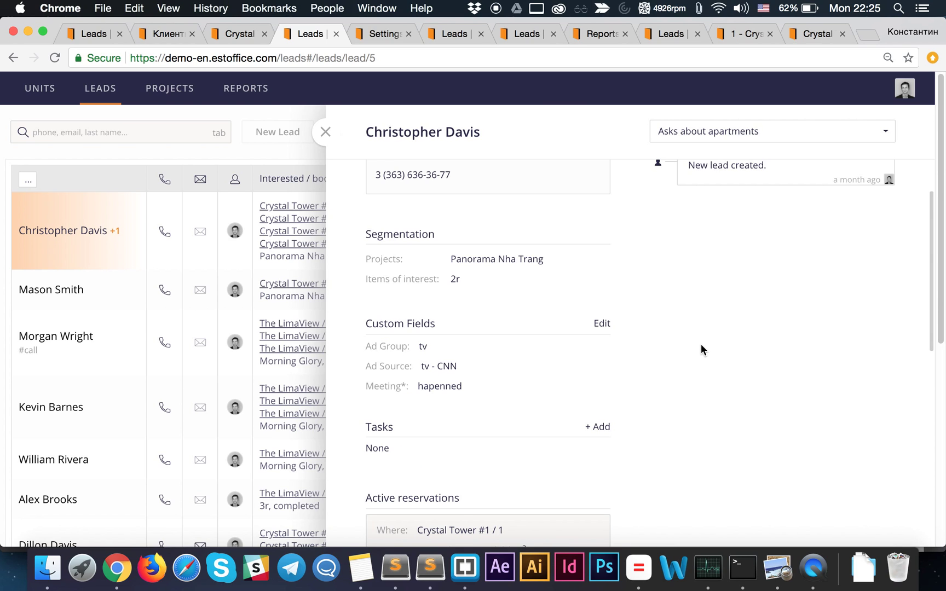
pyautogui.scroll(5, 702, 345)
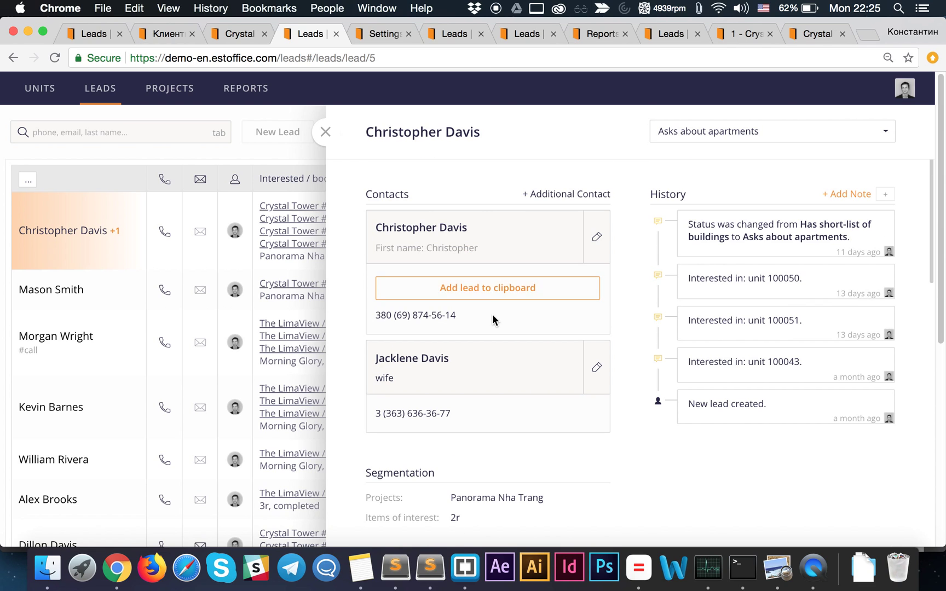
pyautogui.click(500, 292)
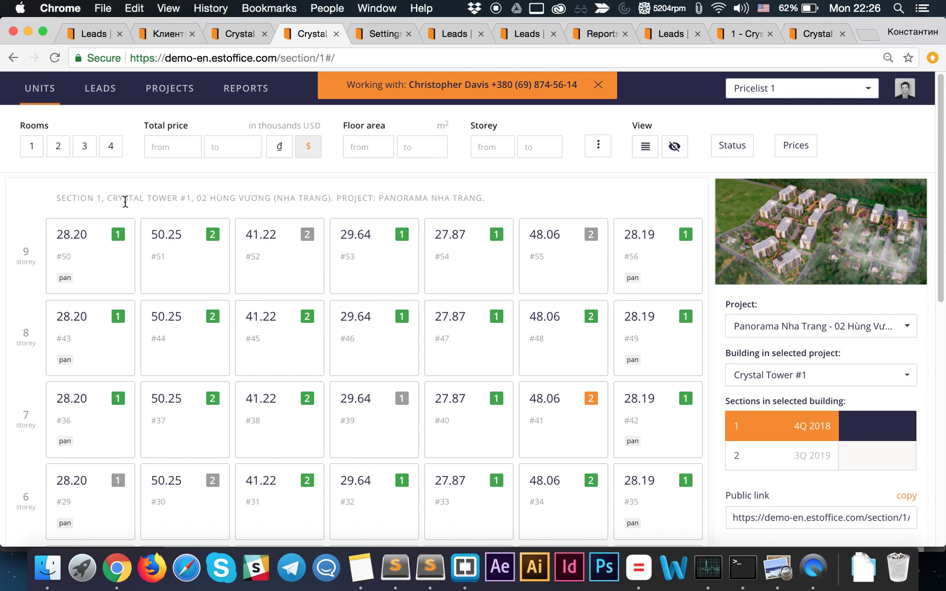
# - Filter the Crystal Tower #1 grid to 2-room units, showing 17 in Section 1
pyautogui.click(58, 148)
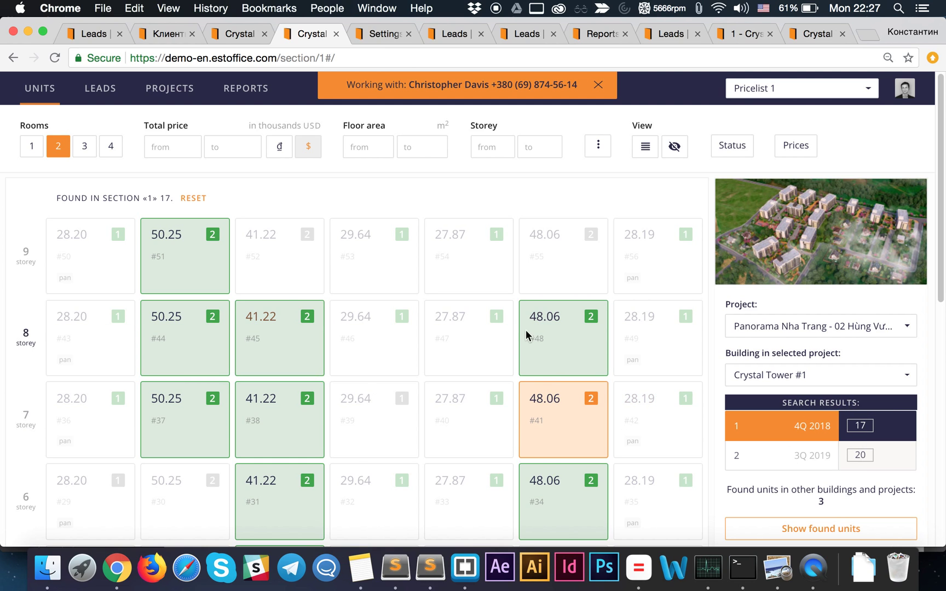
pyautogui.scroll(-1, 547, 345)
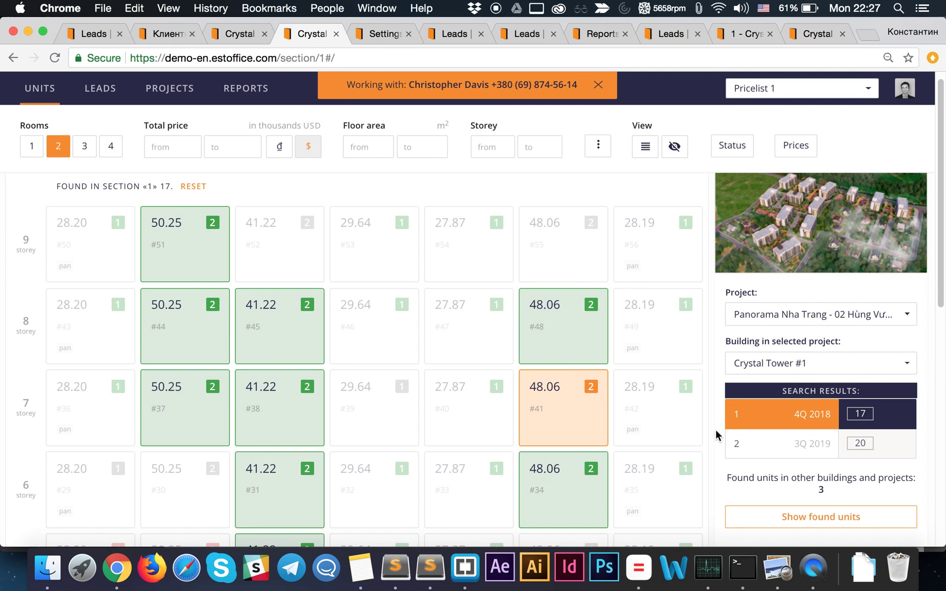
pyautogui.scroll(-1, 770, 490)
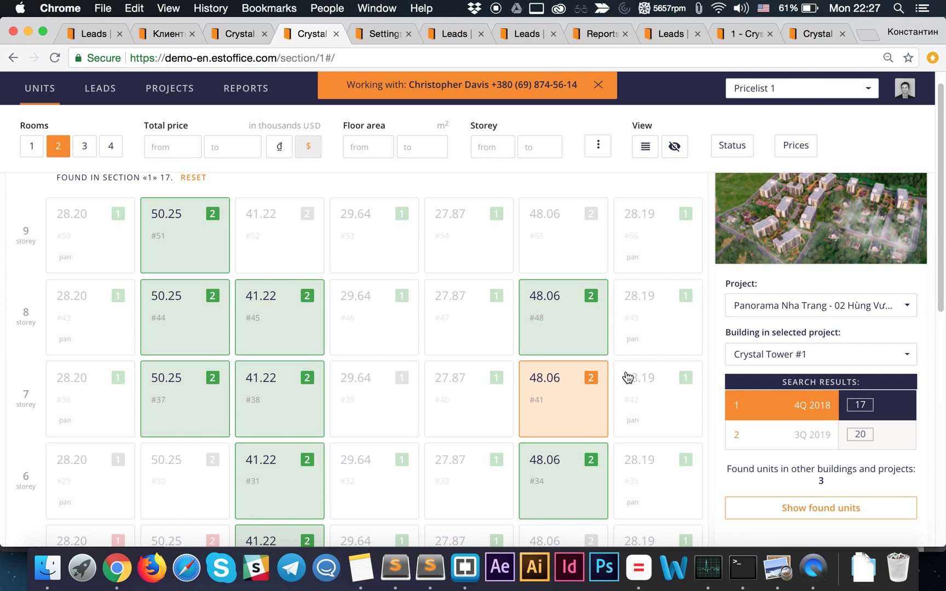
# - List matching units in other projects, expanding then collapsing The LimaView's 3 matches
pyautogui.click(804, 508)
pyautogui.scroll(-2, 811, 463)
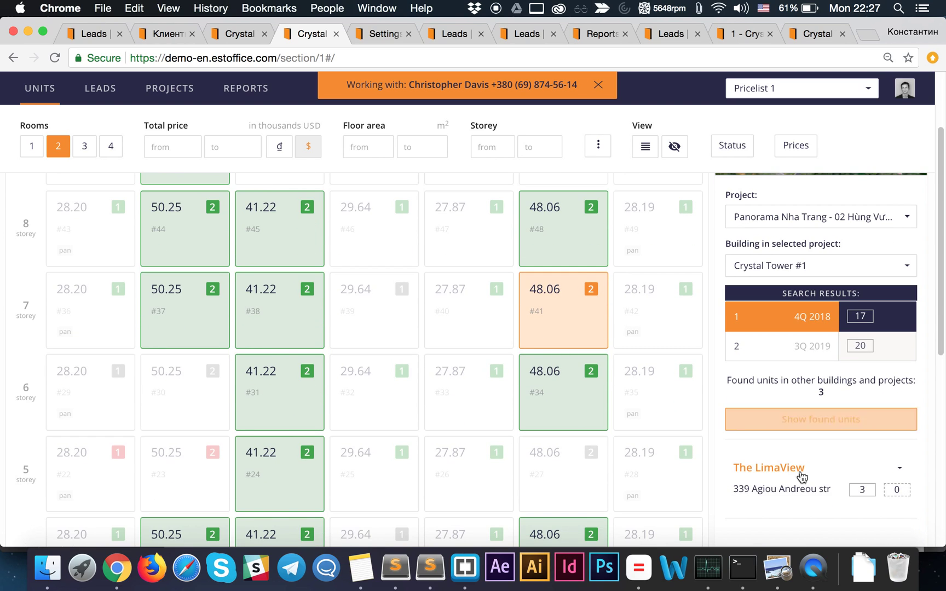
pyautogui.click(853, 465)
pyautogui.scroll(-3, 839, 466)
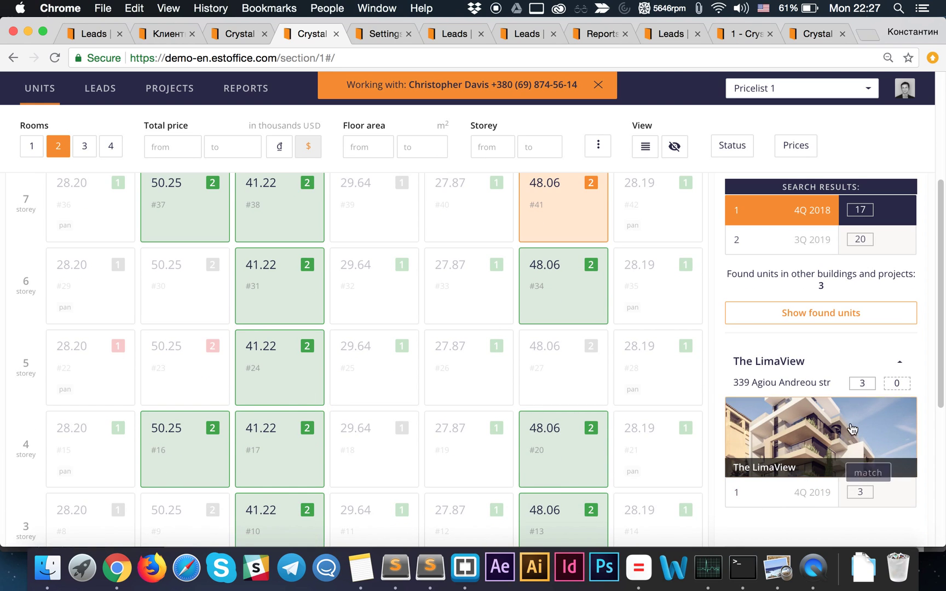
pyautogui.click(876, 362)
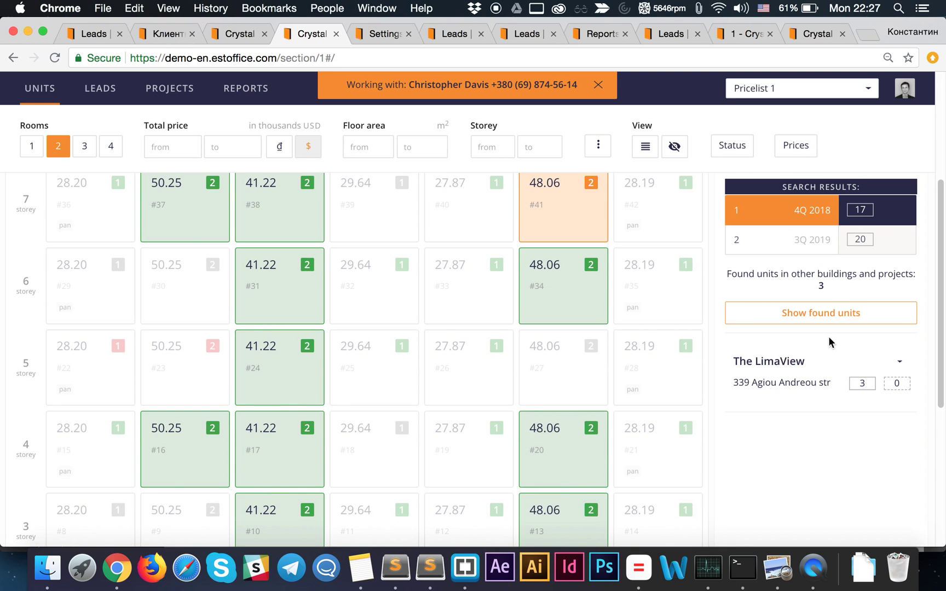
pyautogui.scroll(5, 828, 336)
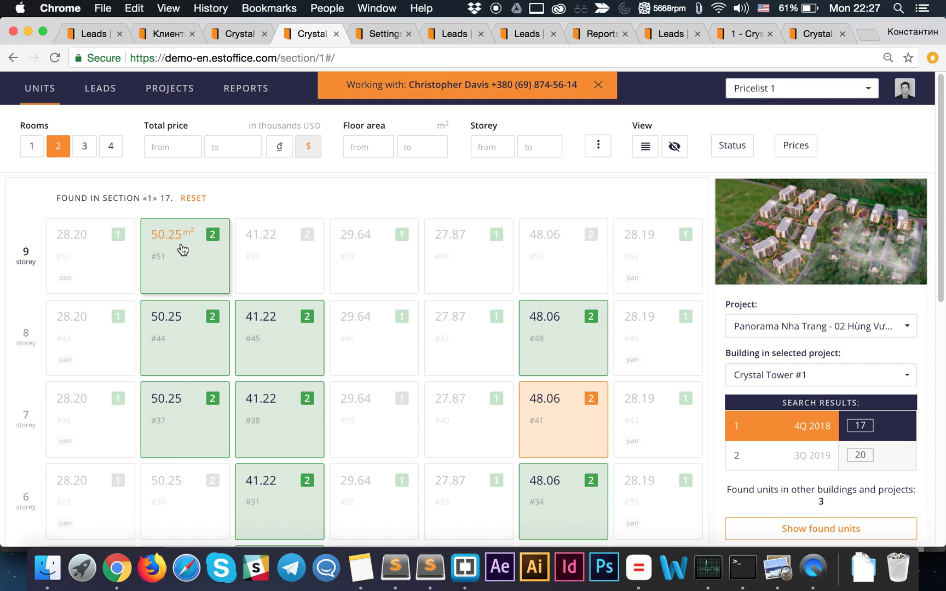
# - Open apartment #51 (50.25 m², 750 USD/m²) and page through its floor plan, whole-floor plan and building render images
pyautogui.click(182, 250)
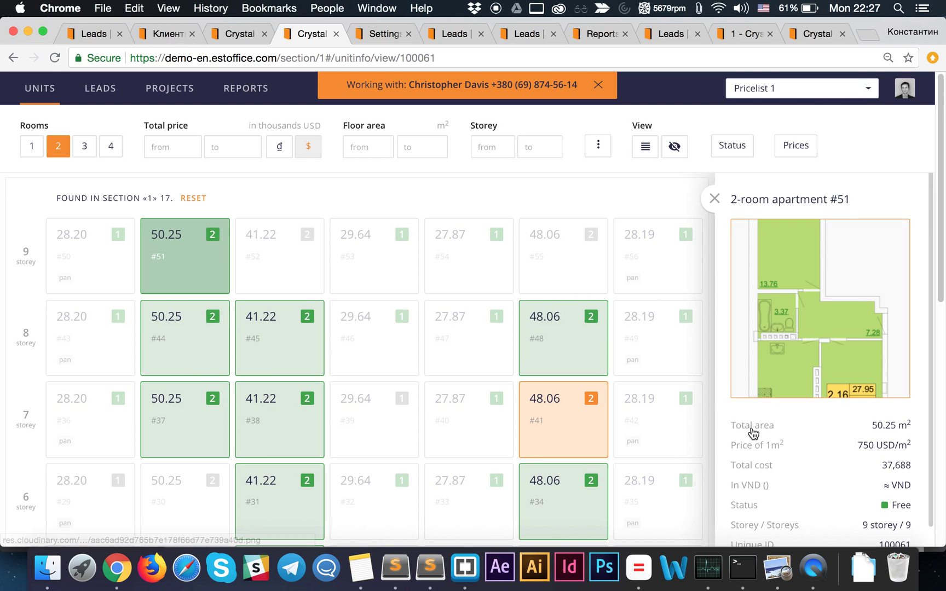
pyautogui.click(816, 325)
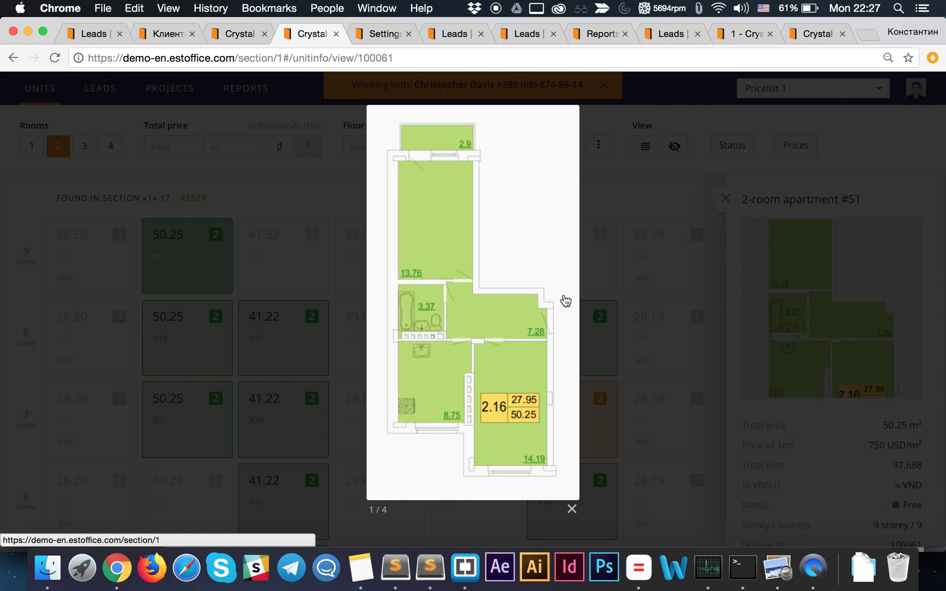
pyautogui.click(565, 300)
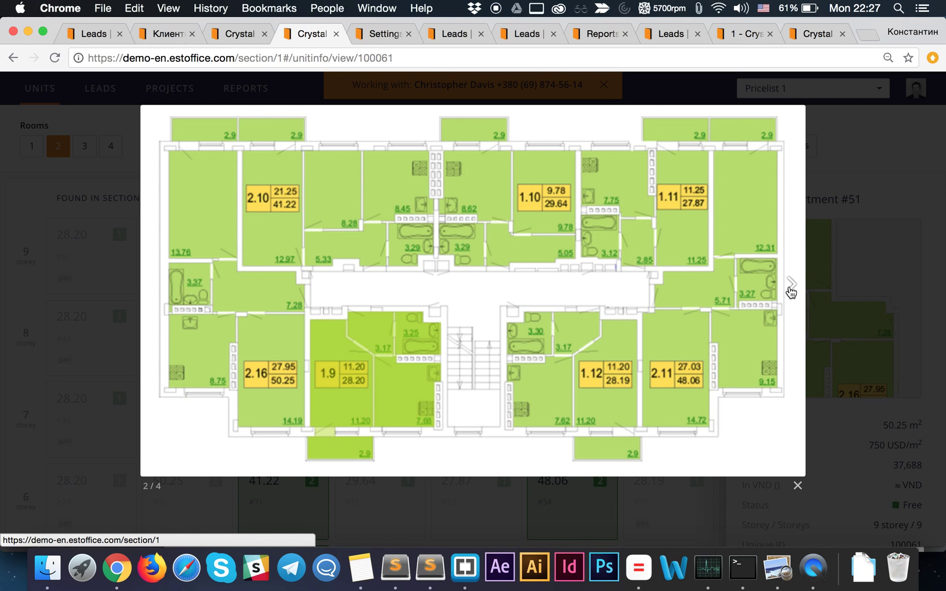
pyautogui.click(791, 292)
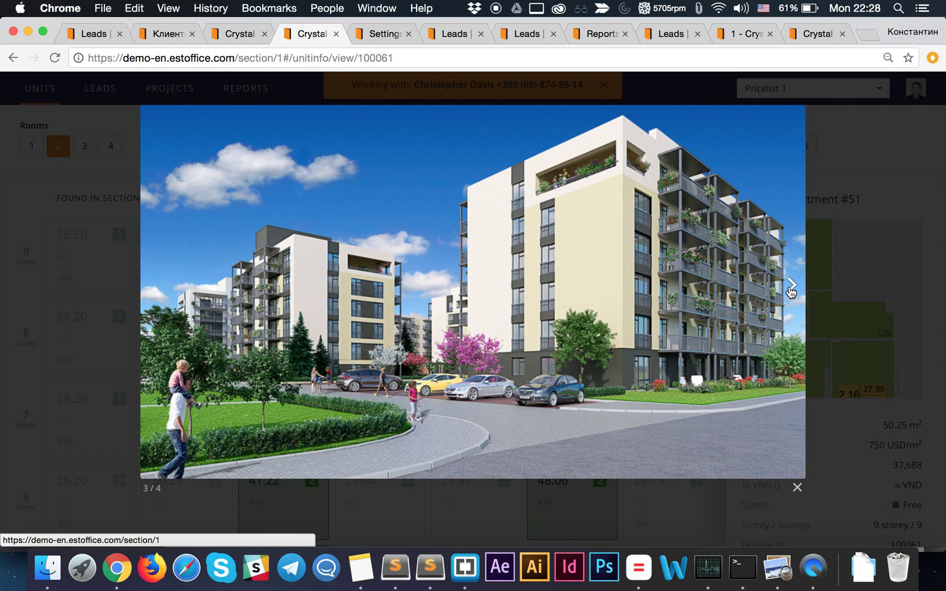
pyautogui.click(791, 292)
pyautogui.click(795, 289)
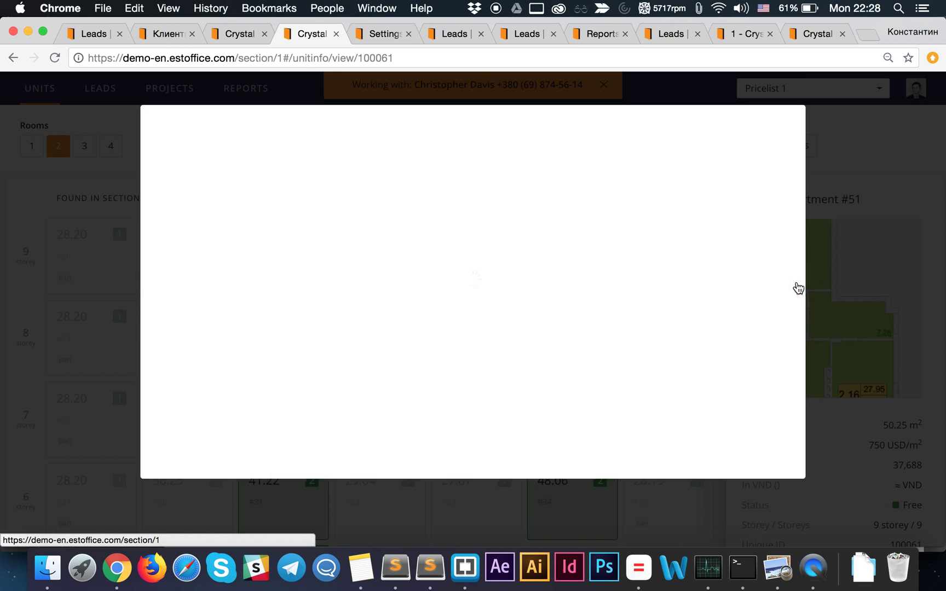
pyautogui.click(771, 313)
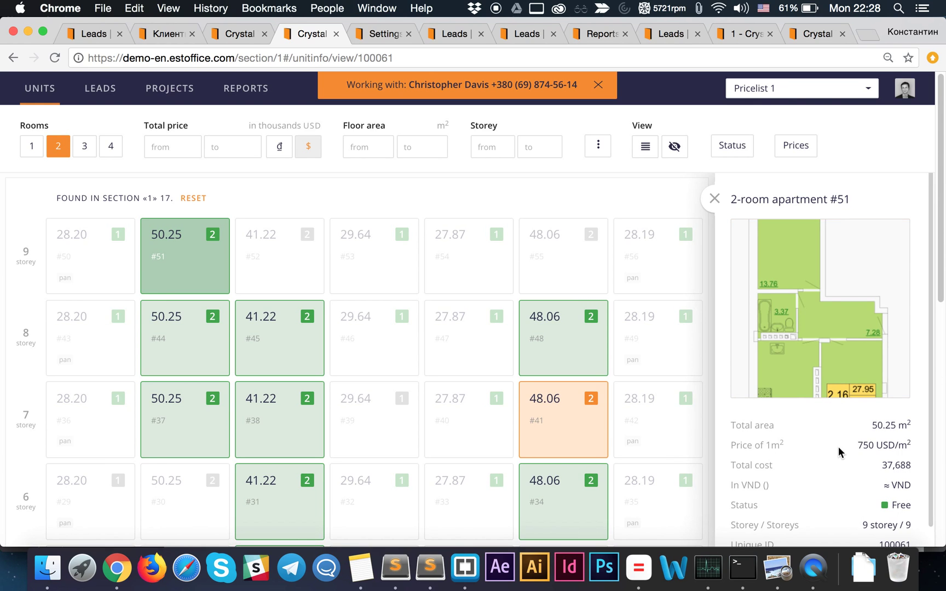
pyautogui.scroll(-1, 837, 444)
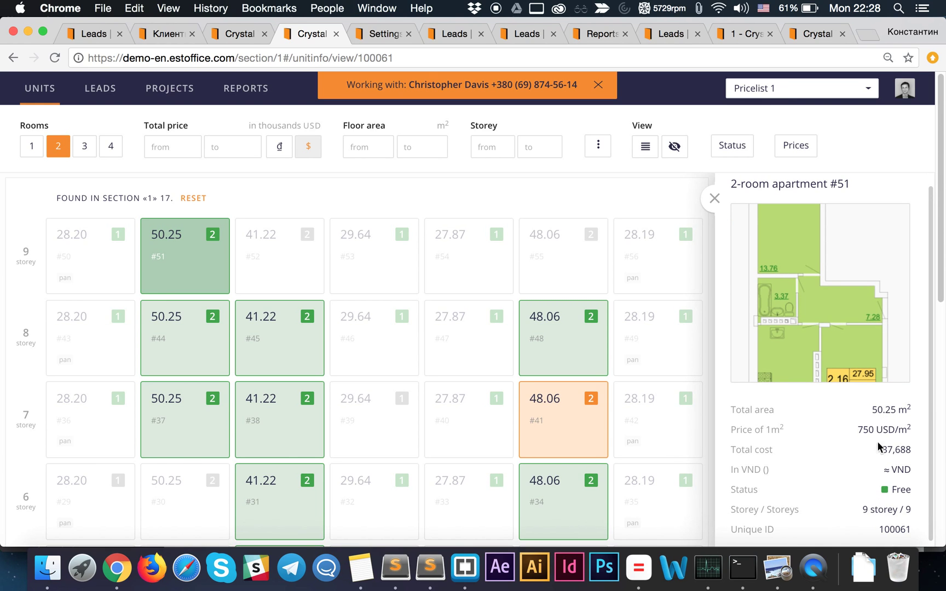
pyautogui.scroll(1, 824, 435)
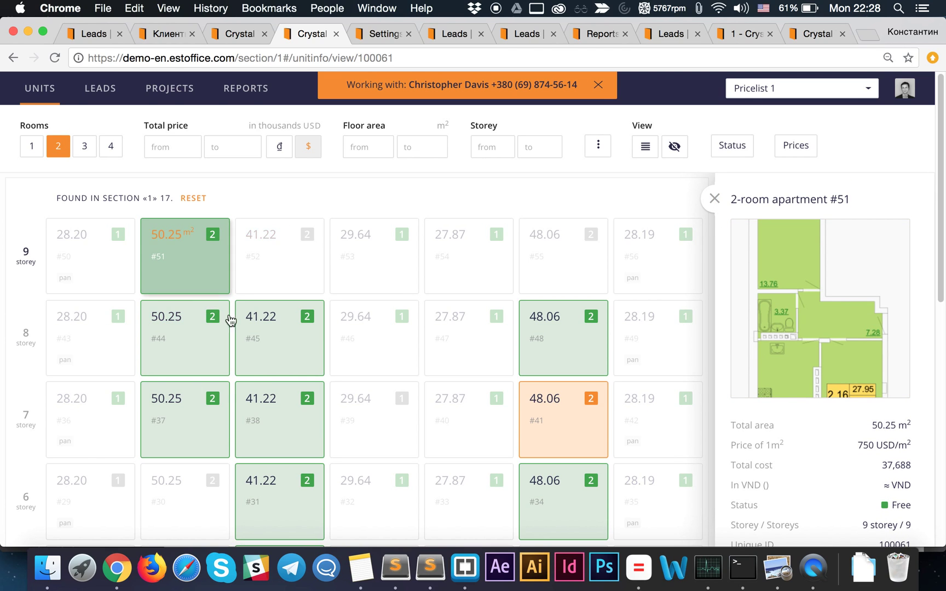
pyautogui.scroll(-10, 276, 380)
pyautogui.scroll(10, 268, 397)
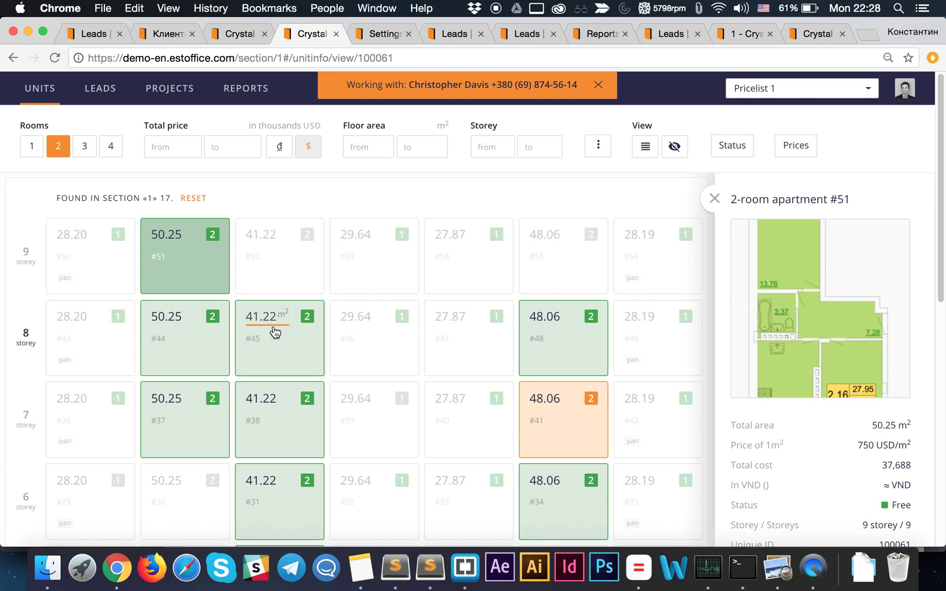
# - Open apartment #51's full card and add the current urgent lead to its Interested leads
pyautogui.click(210, 264)
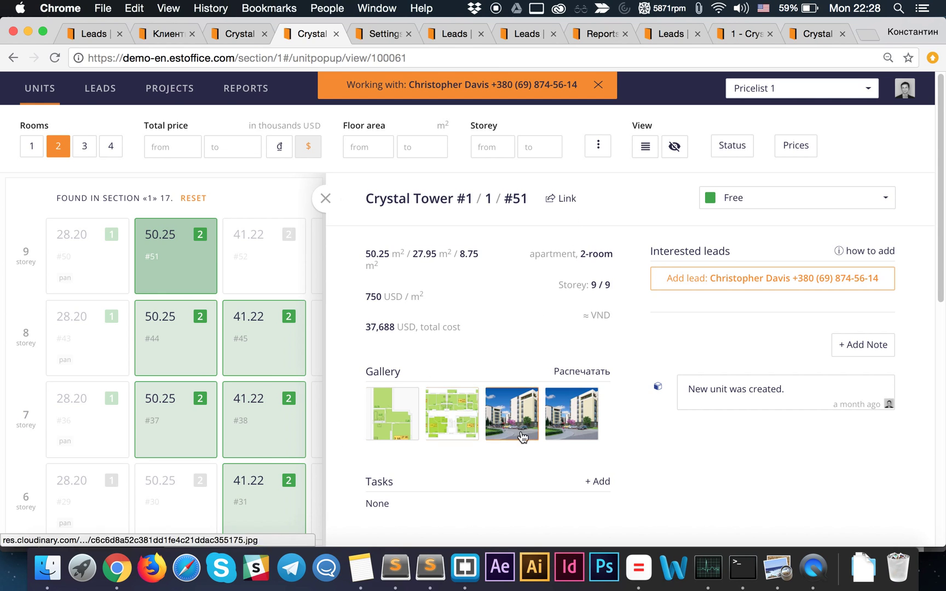
pyautogui.scroll(-3, 442, 446)
pyautogui.scroll(3, 441, 444)
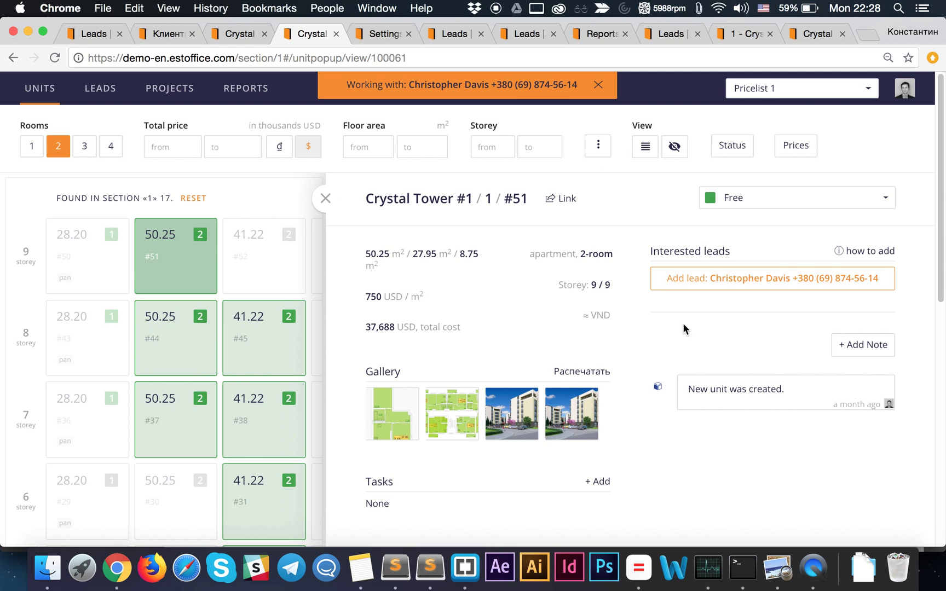
pyautogui.click(764, 280)
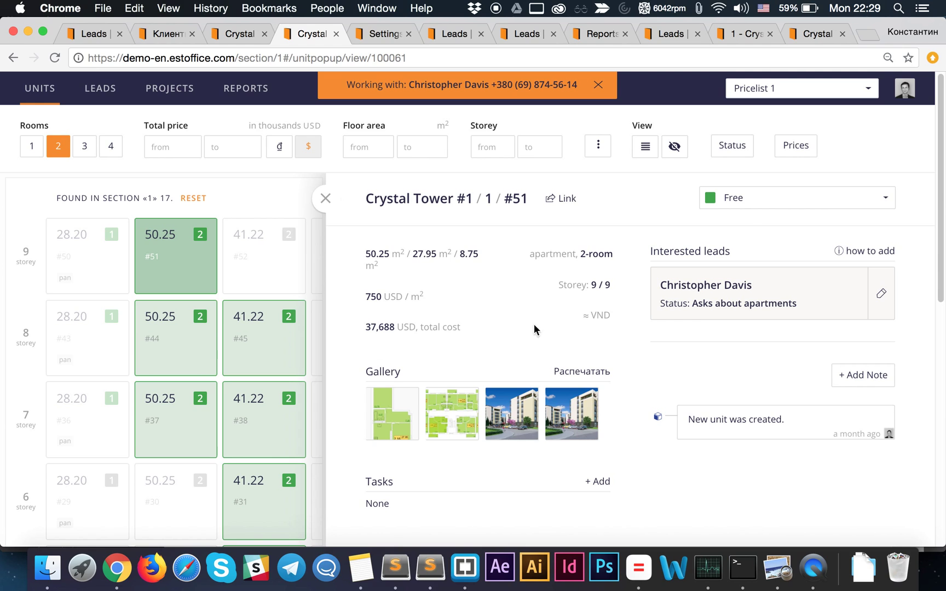
pyautogui.click(743, 203)
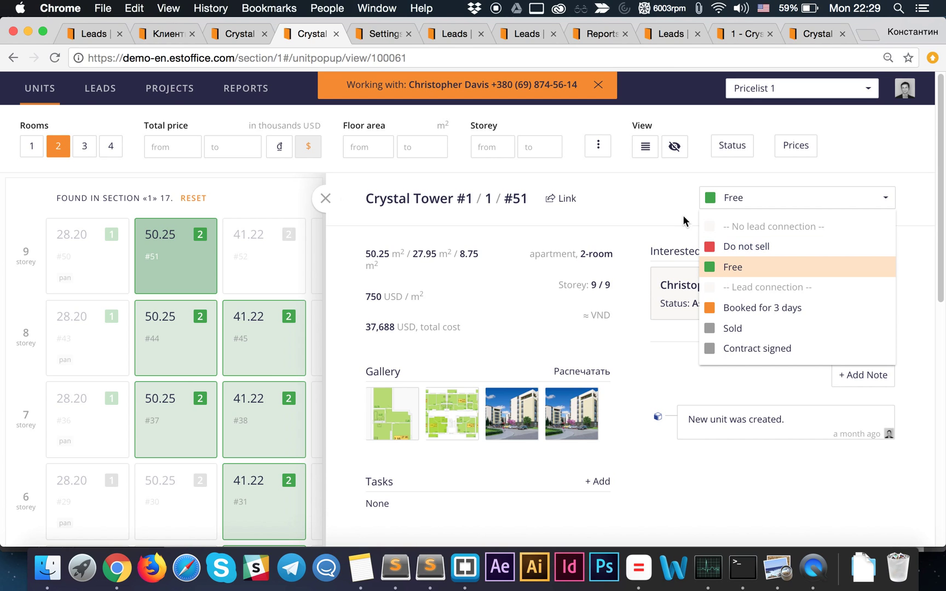
# - Set apartment #51's status to Booked for 3 days and book it for the current lead
pyautogui.click(685, 199)
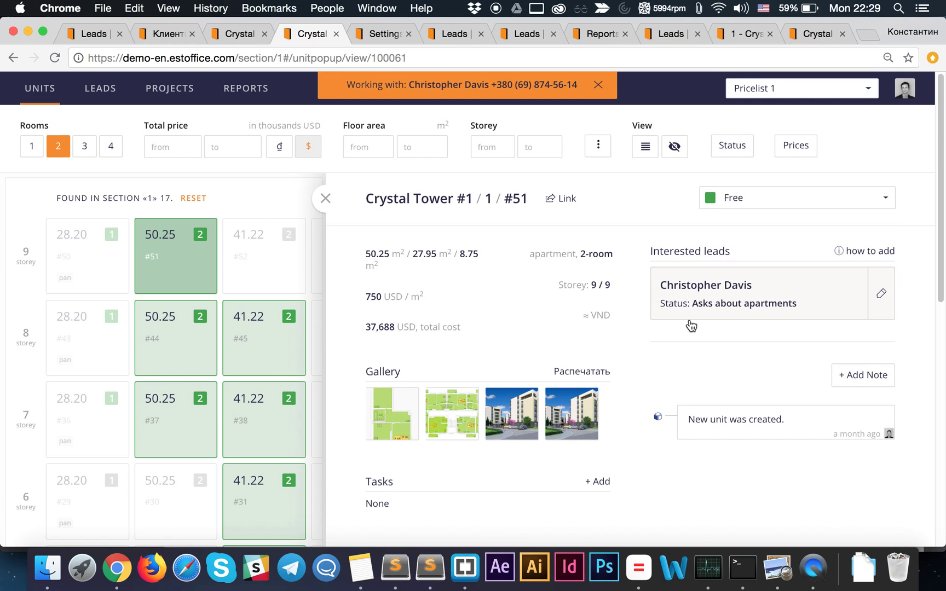
pyautogui.click(777, 203)
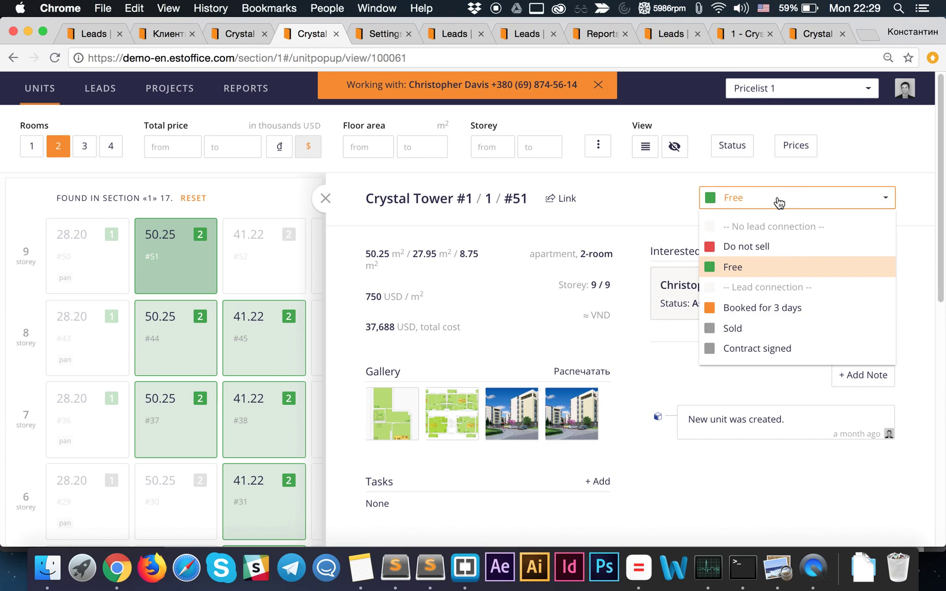
pyautogui.click(754, 310)
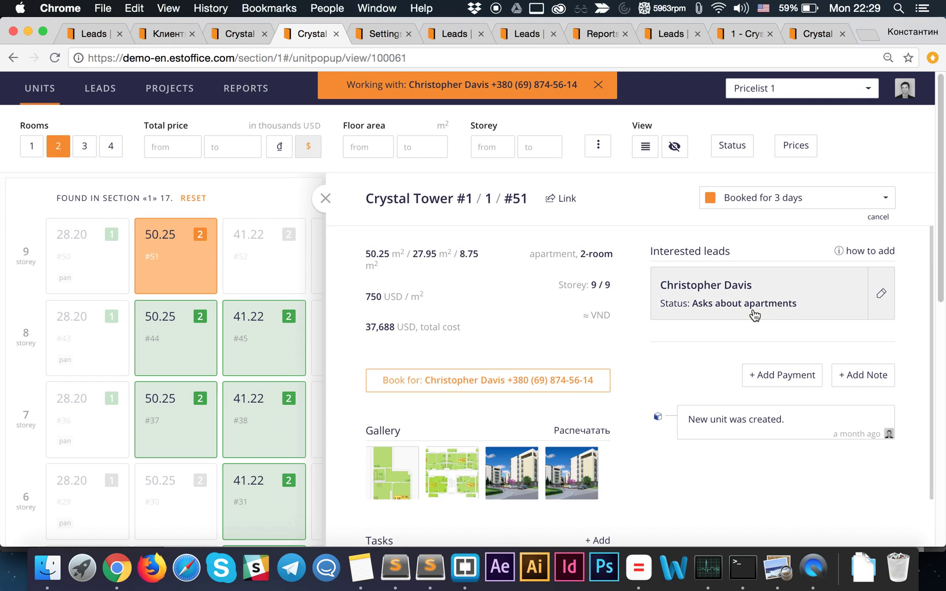
pyautogui.click(473, 387)
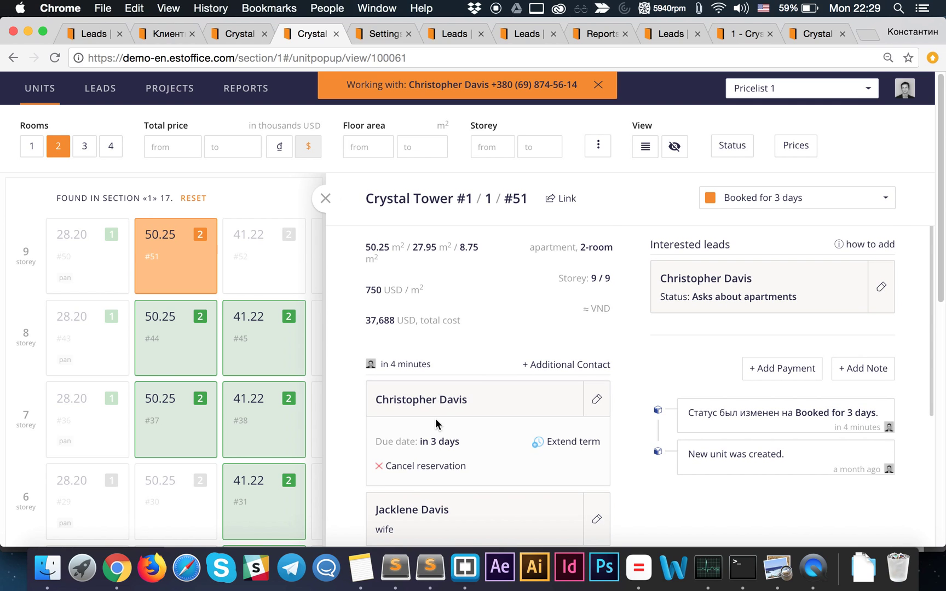
pyautogui.scroll(-2, 435, 418)
pyautogui.moveTo(422, 304)
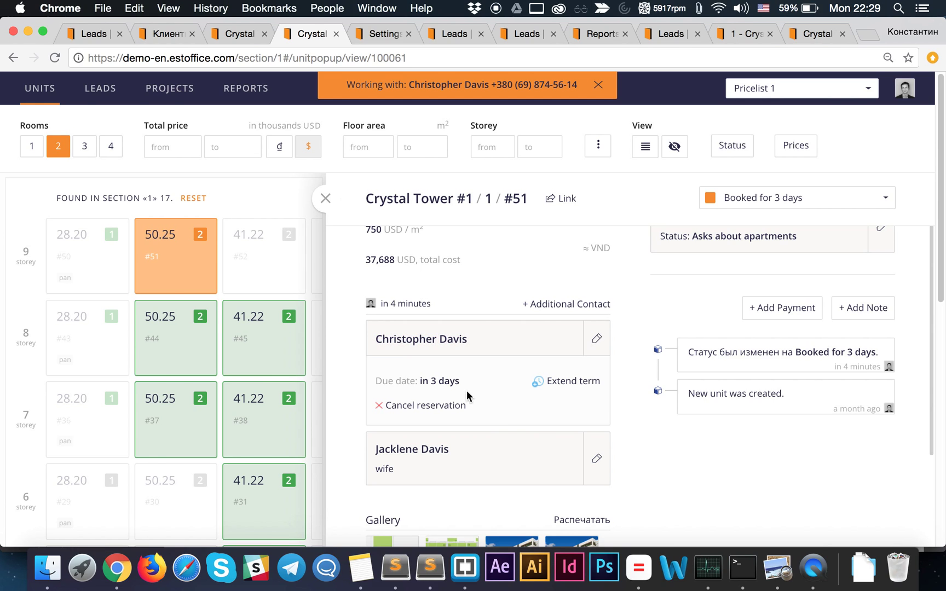
pyautogui.moveTo(435, 378)
pyautogui.scroll(2, 475, 443)
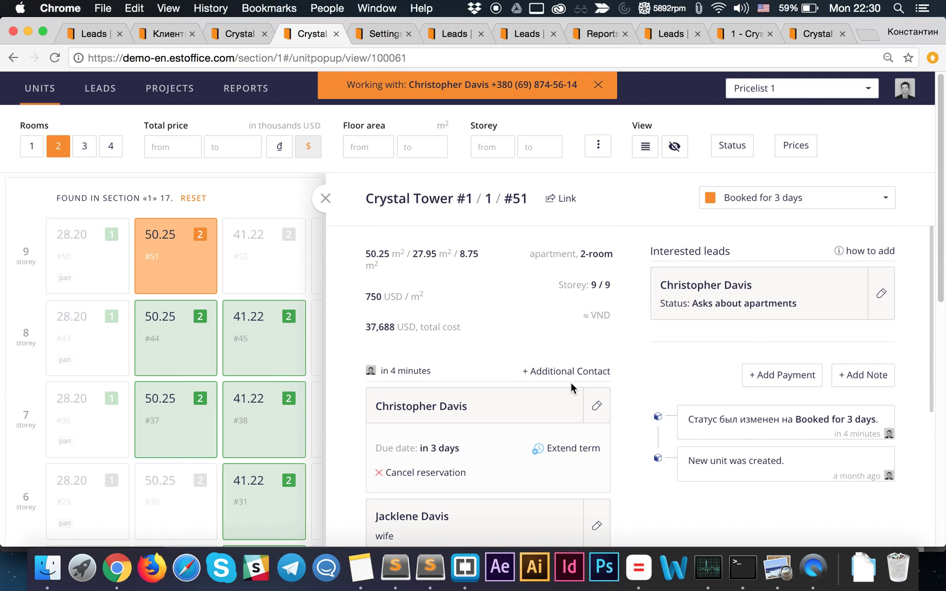
pyautogui.scroll(-1, 506, 411)
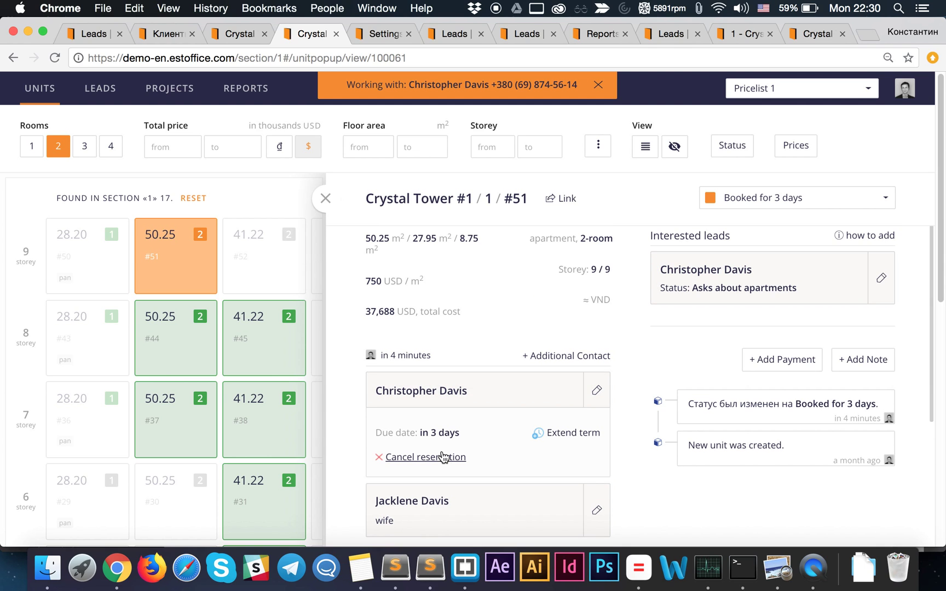
pyautogui.scroll(-1, 470, 465)
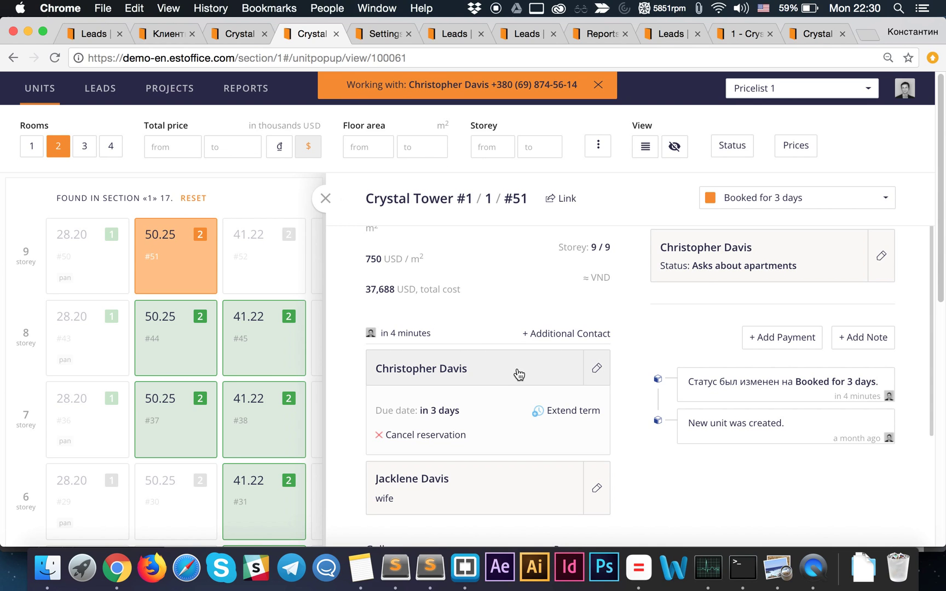
# - Look through the open tabs: another lead's page, unit #51, the Section 1 grid and the new lead form
pyautogui.click(451, 34)
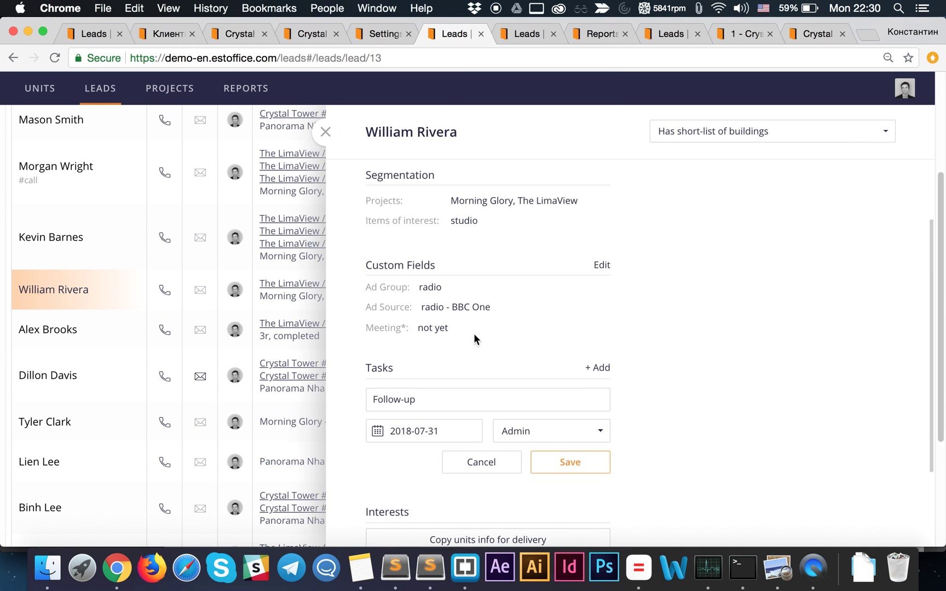
pyautogui.click(313, 35)
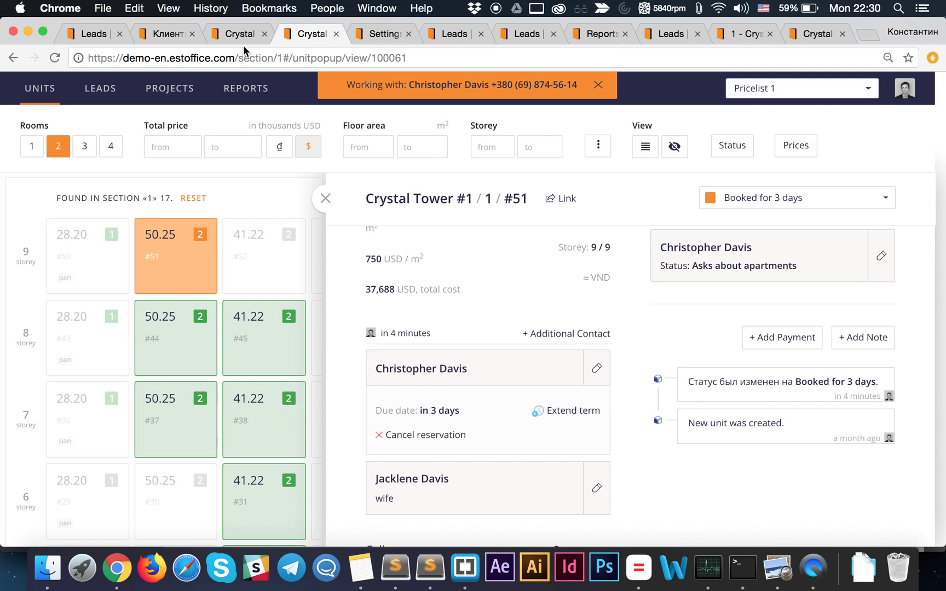
pyautogui.click(239, 37)
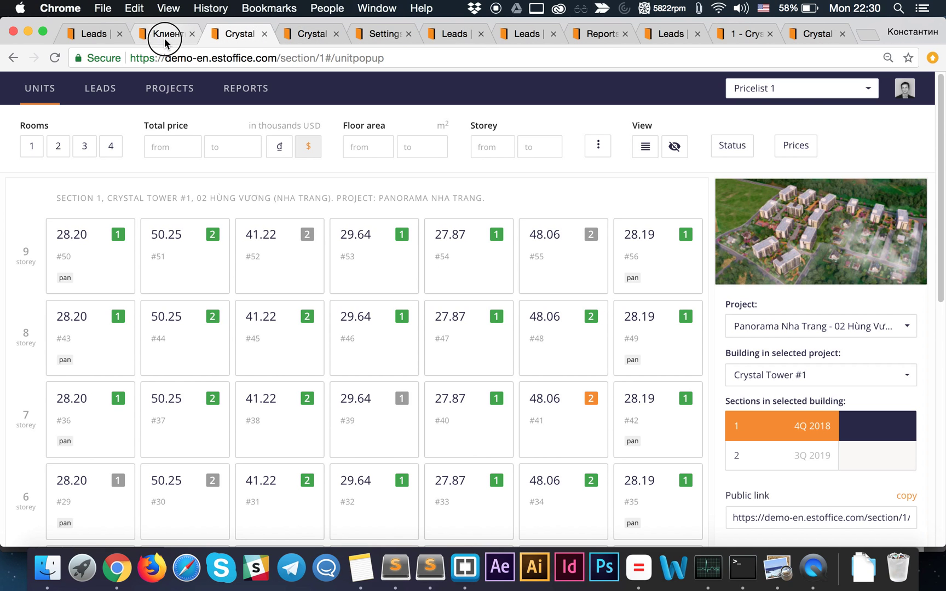
pyautogui.click(165, 38)
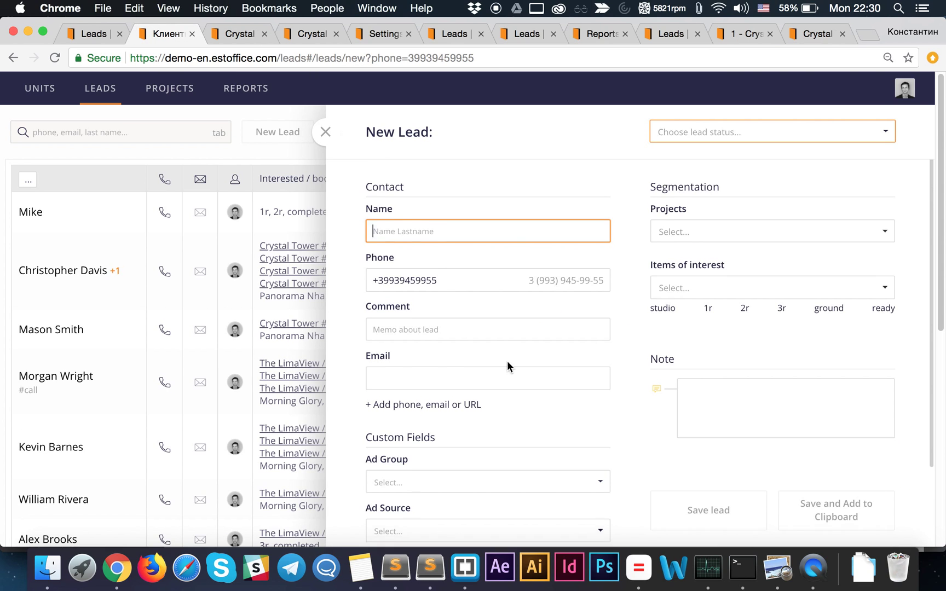
pyautogui.scroll(-4, 547, 363)
pyautogui.scroll(1, 563, 365)
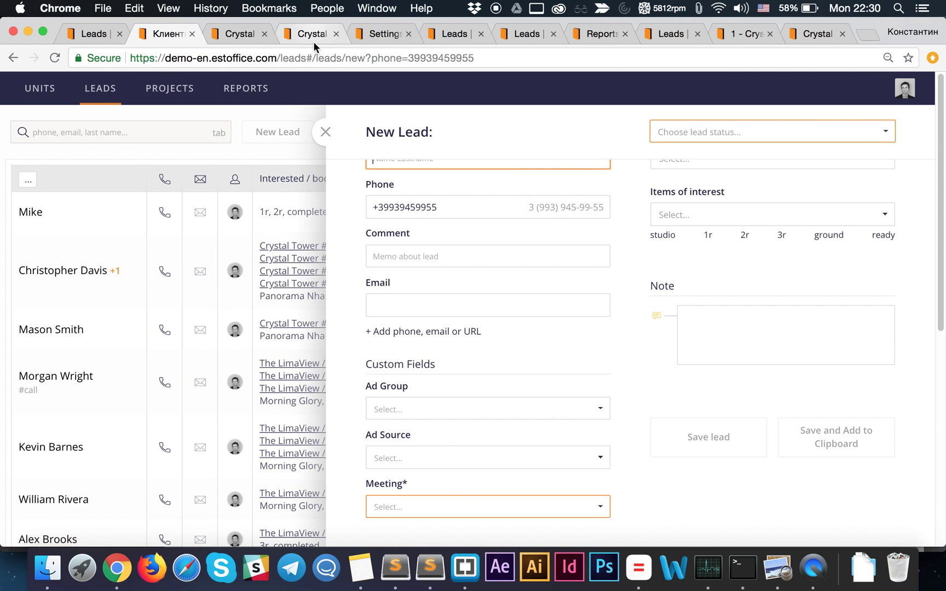
# - Back on unit #51, expand the second contact labelled wife to show its phone number
pyautogui.click(313, 34)
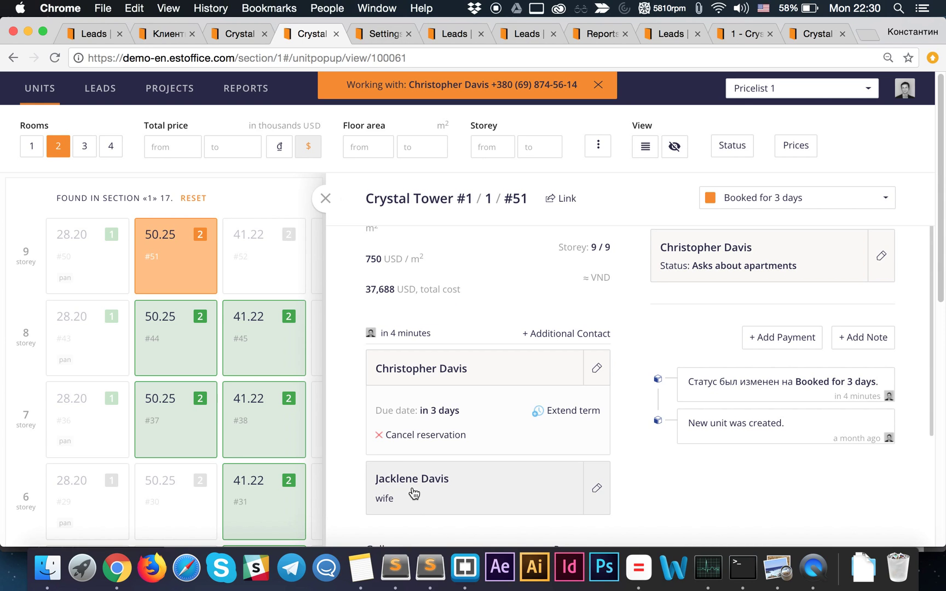
pyautogui.click(477, 478)
pyautogui.scroll(-1, 477, 479)
pyautogui.scroll(-1, 447, 502)
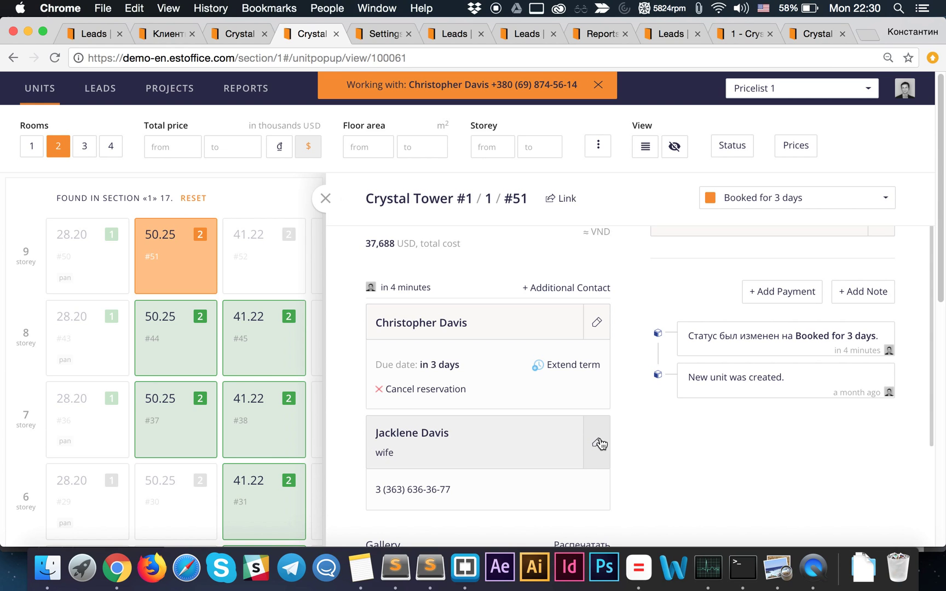
# - Open the reserving client's lead card and review its sections, including the Crystal Tower #1 reservation
pyautogui.click(437, 326)
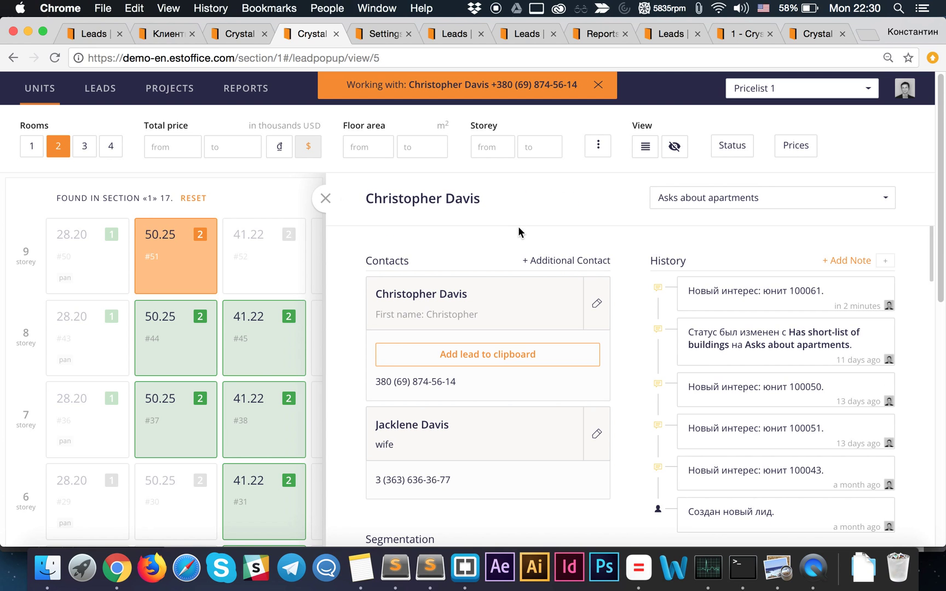
pyautogui.scroll(-8, 749, 312)
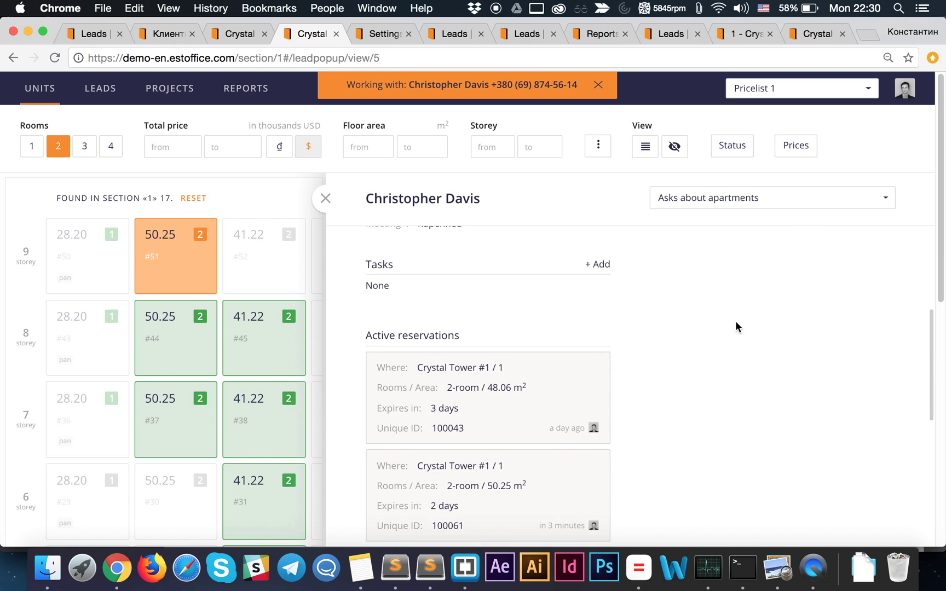
pyautogui.scroll(5, 737, 328)
pyautogui.scroll(5, 679, 310)
pyautogui.scroll(-7, 719, 394)
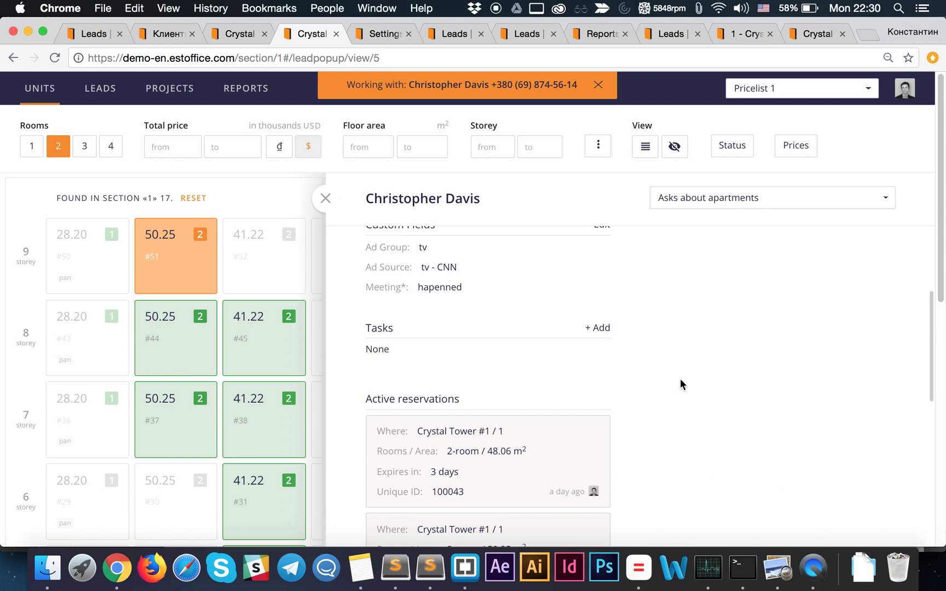
pyautogui.scroll(-3, 513, 382)
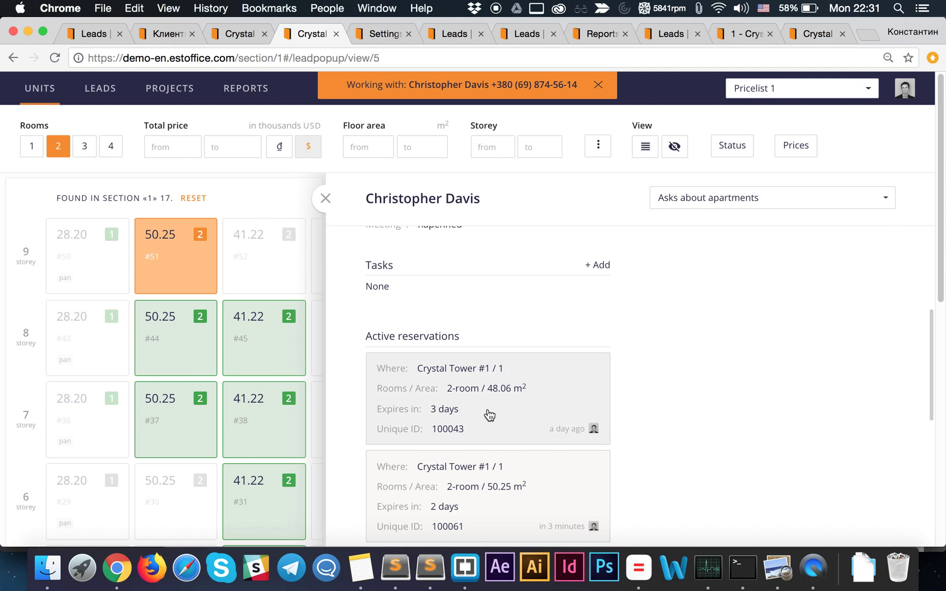
pyautogui.scroll(-1, 500, 401)
pyautogui.scroll(1, 458, 413)
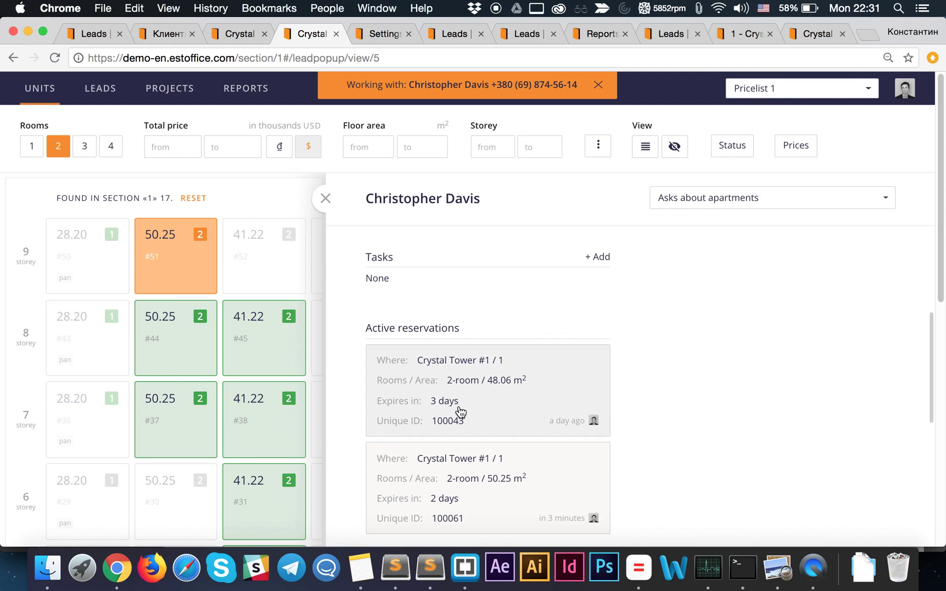
pyautogui.scroll(1, 513, 414)
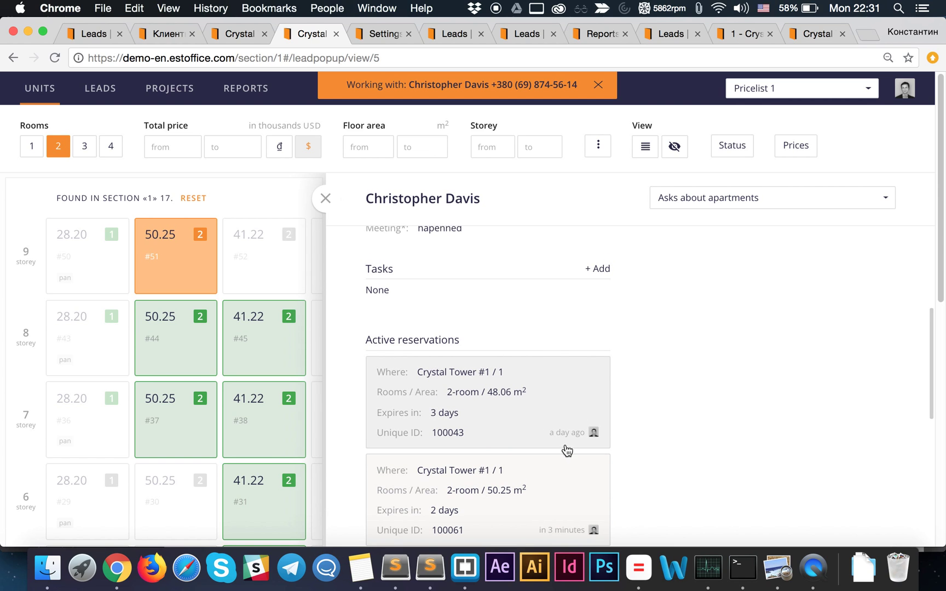
pyautogui.scroll(1, 544, 392)
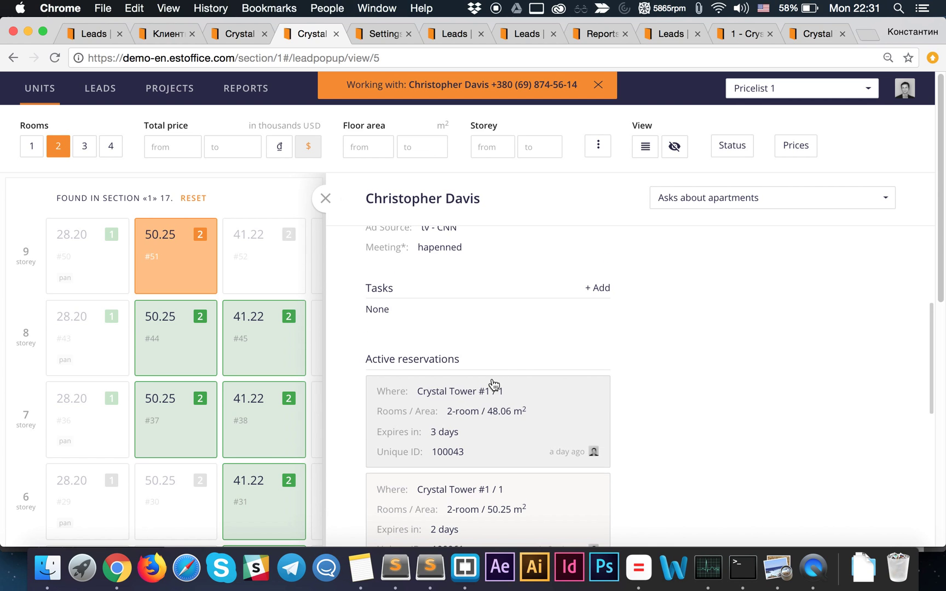
pyautogui.scroll(5, 500, 361)
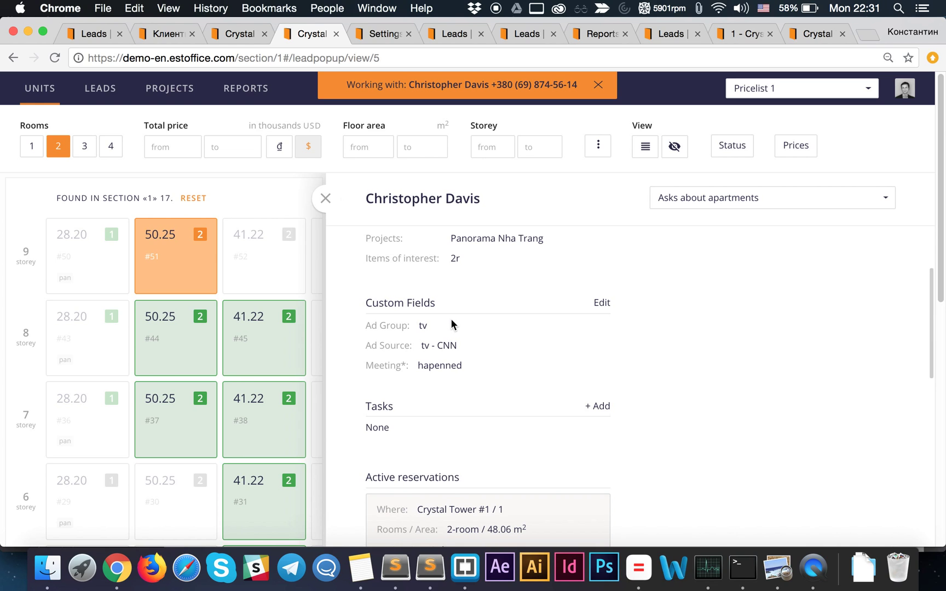
pyautogui.scroll(5, 451, 320)
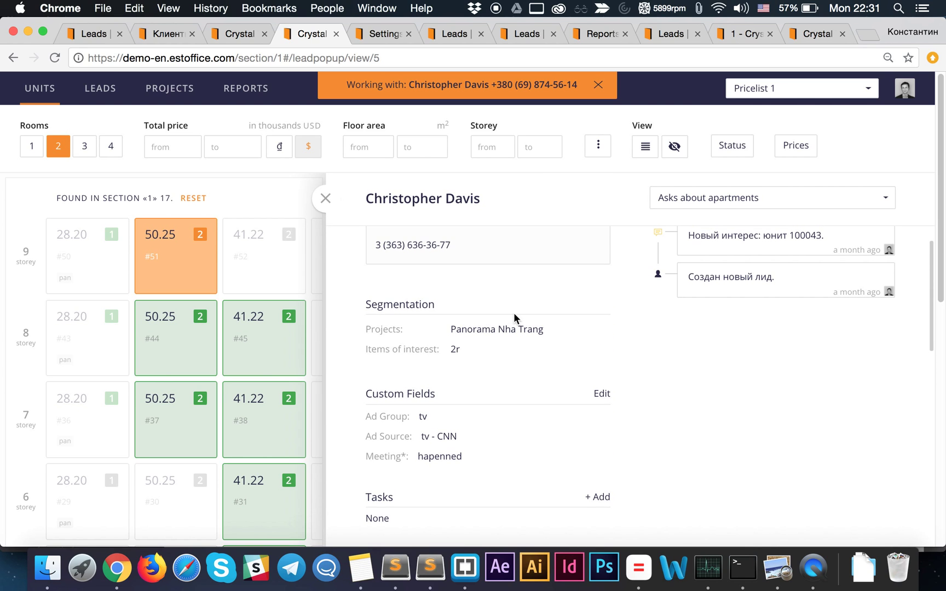
pyautogui.scroll(5, 473, 331)
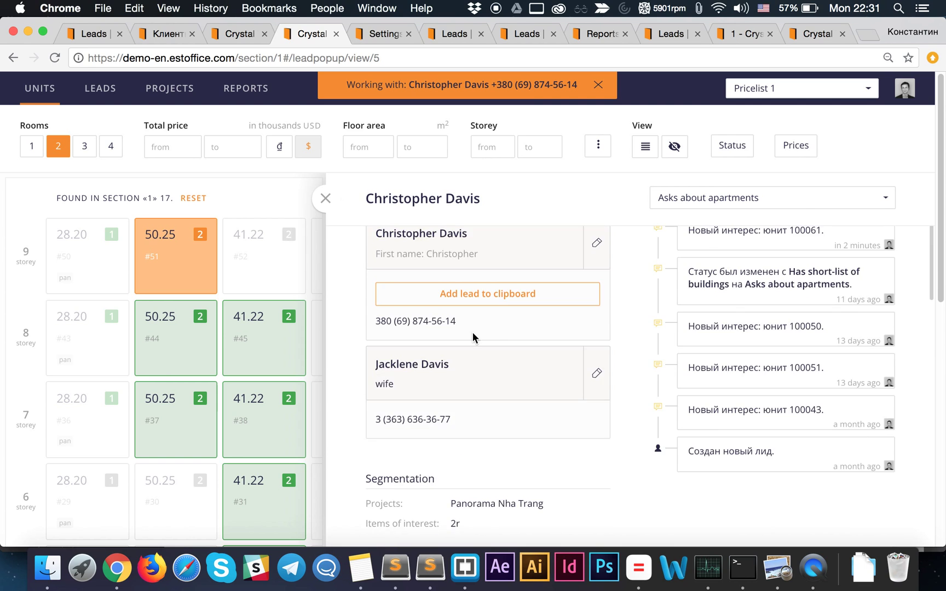
# - Add an extra phone number to the client's main contact, save it, and close the lead card
pyautogui.click(595, 306)
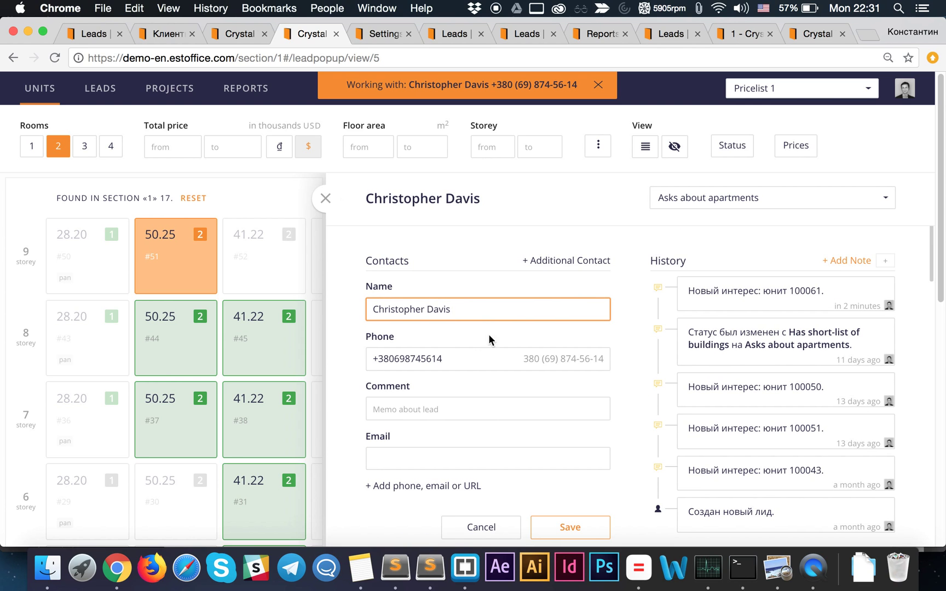
pyautogui.scroll(-2, 508, 350)
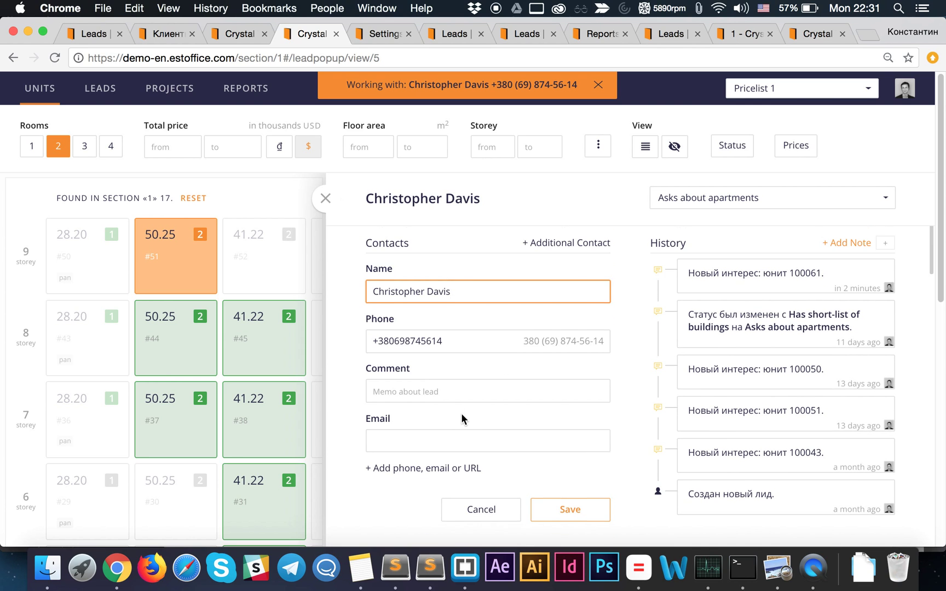
pyautogui.click(408, 449)
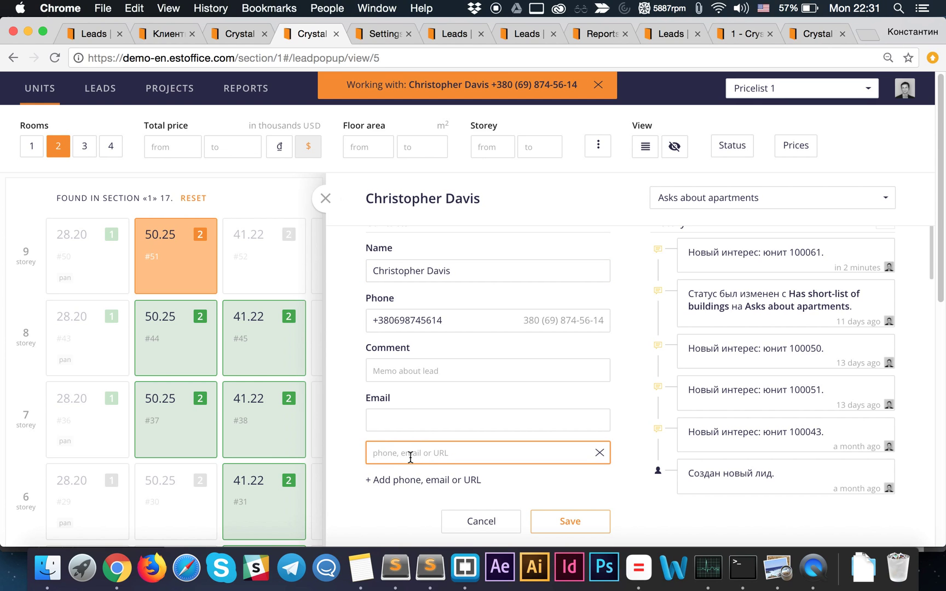
pyautogui.click(557, 523)
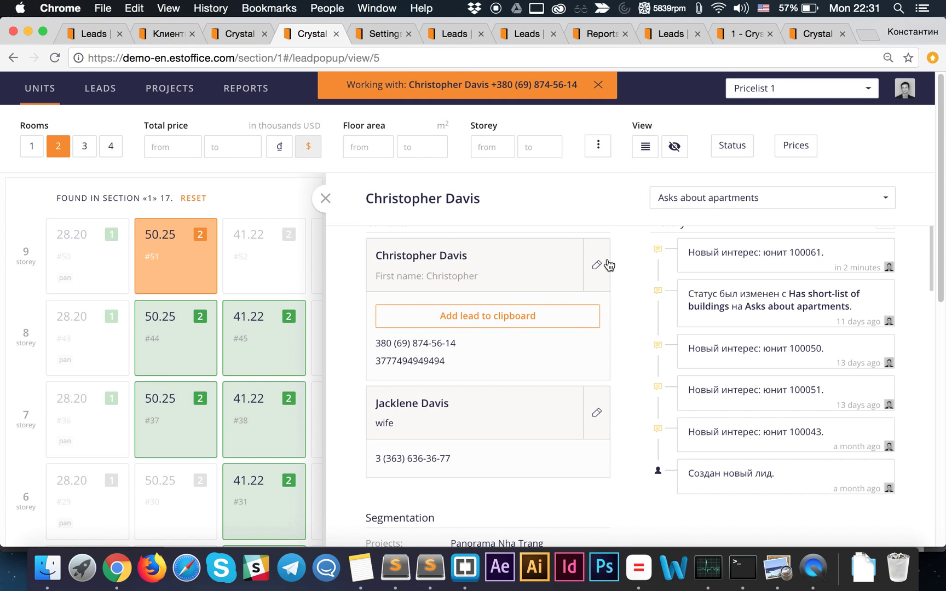
pyautogui.click(326, 199)
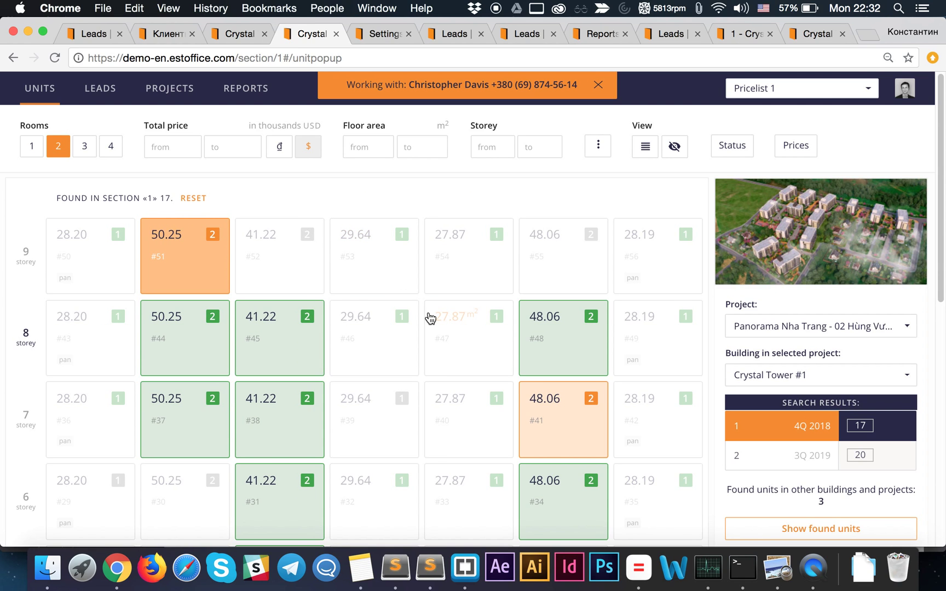
# - End the Working with session and open reserved unit 100061 from the client's row in Leads
pyautogui.click(598, 85)
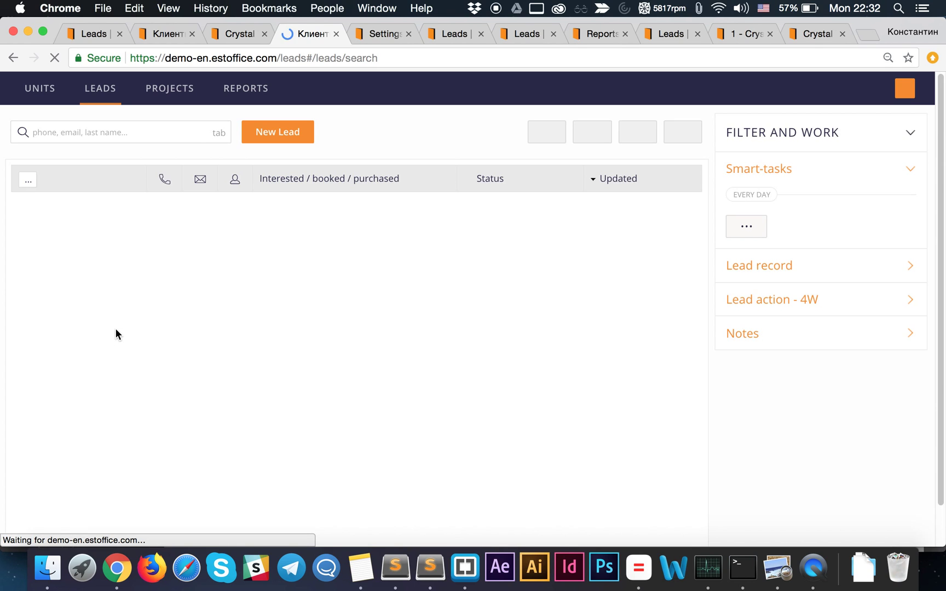
pyautogui.moveTo(148, 292)
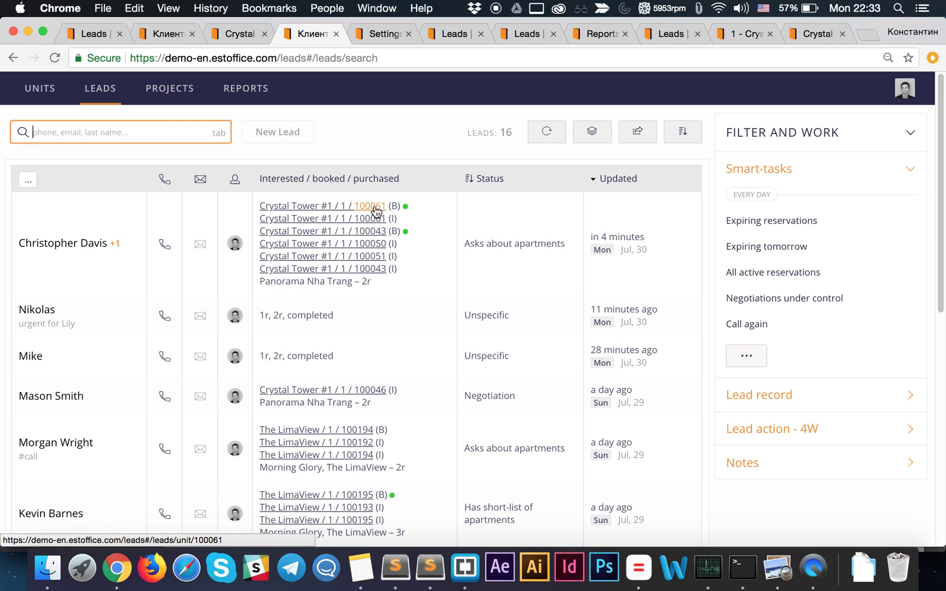
pyautogui.moveTo(405, 208)
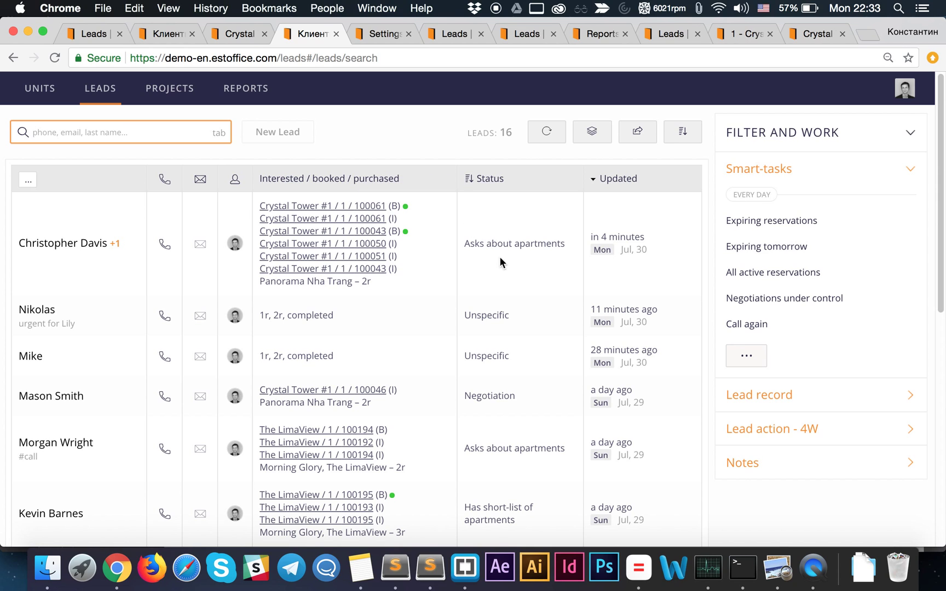
pyautogui.click(376, 207)
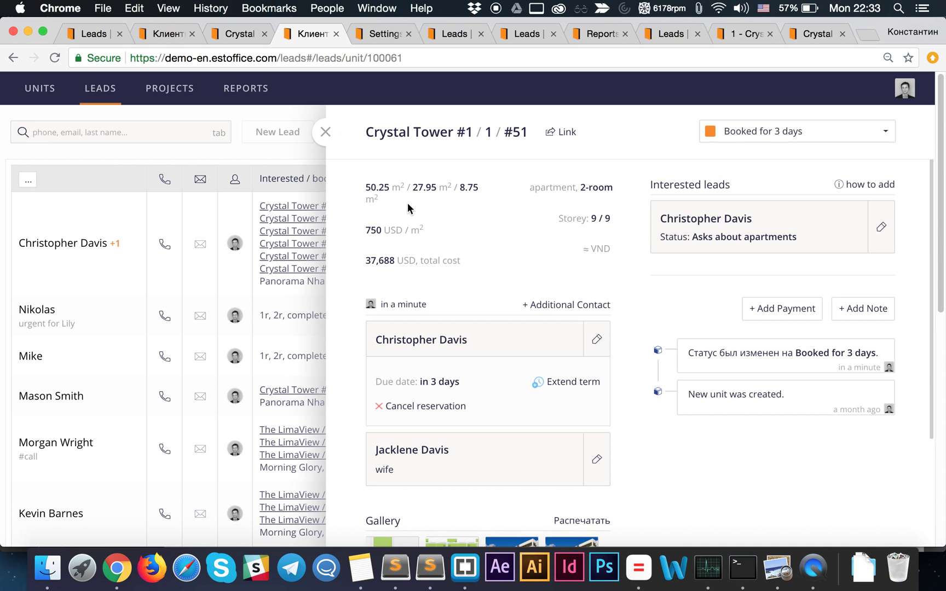
# - Close unit #51's card and open Crystal Tower #1 / 1's stacking plan in a new tab
pyautogui.click(701, 132)
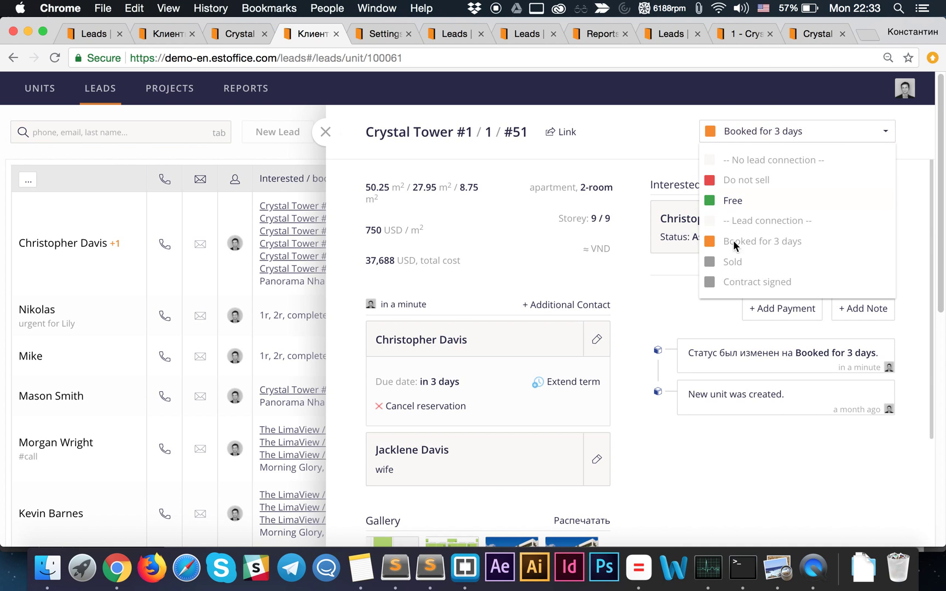
pyautogui.click(684, 131)
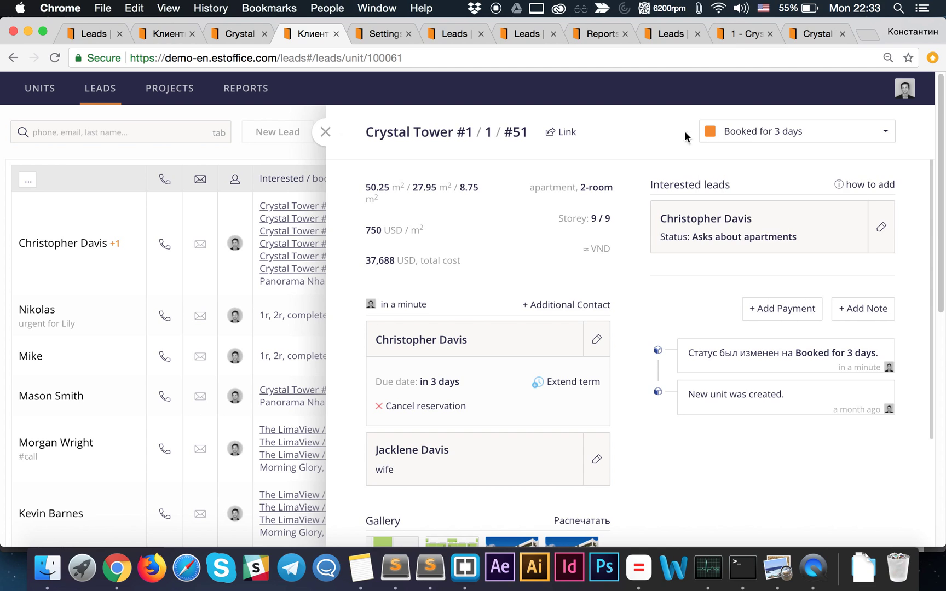
pyautogui.click(326, 135)
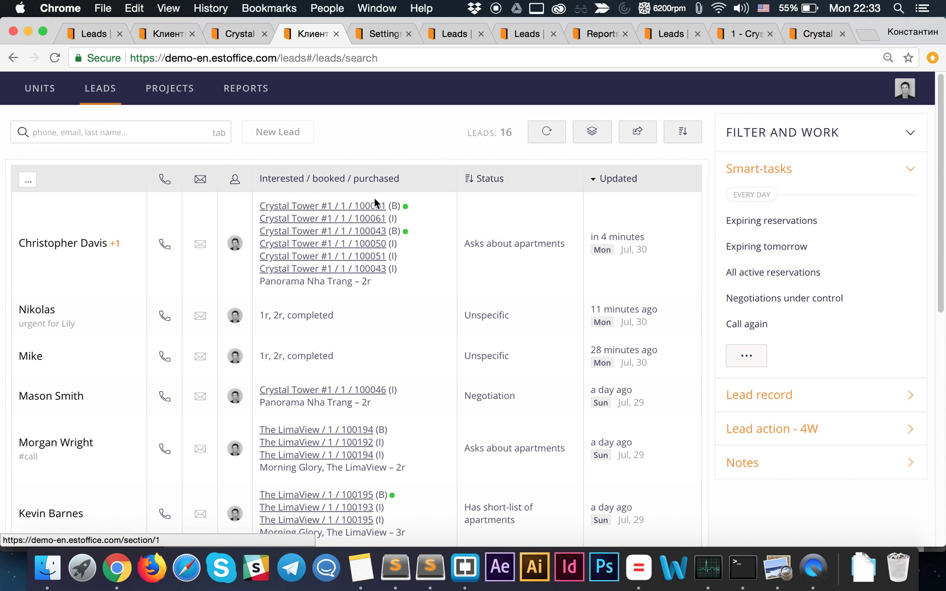
pyautogui.click(374, 220)
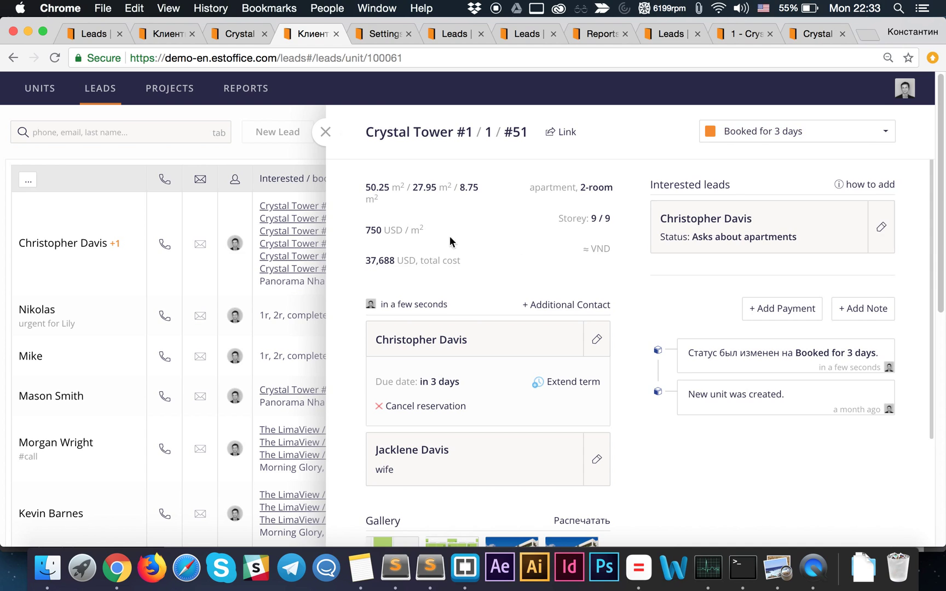
pyautogui.click(326, 135)
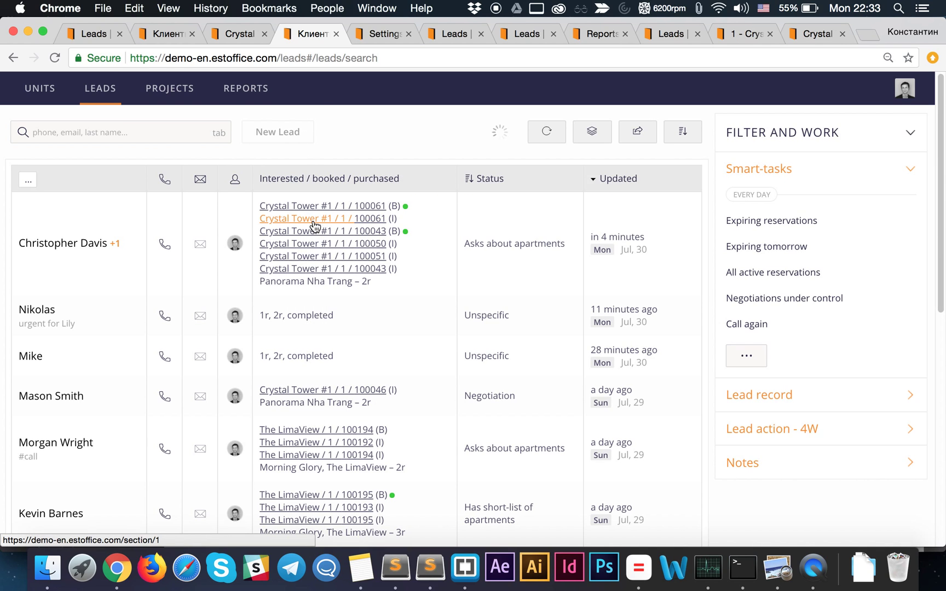
pyautogui.keyDown('super'); pyautogui.click(313, 224); pyautogui.keyUp('super')
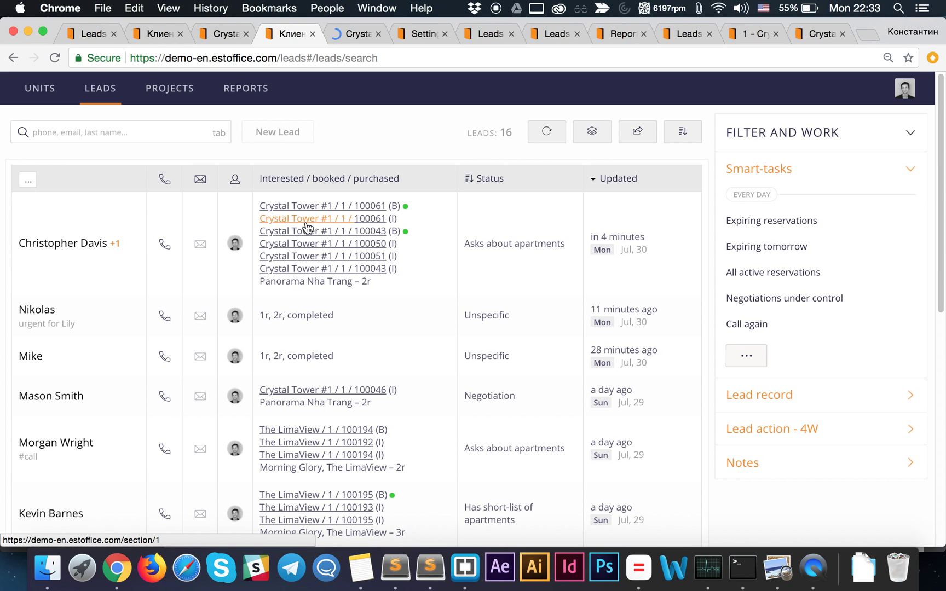
pyautogui.click(351, 34)
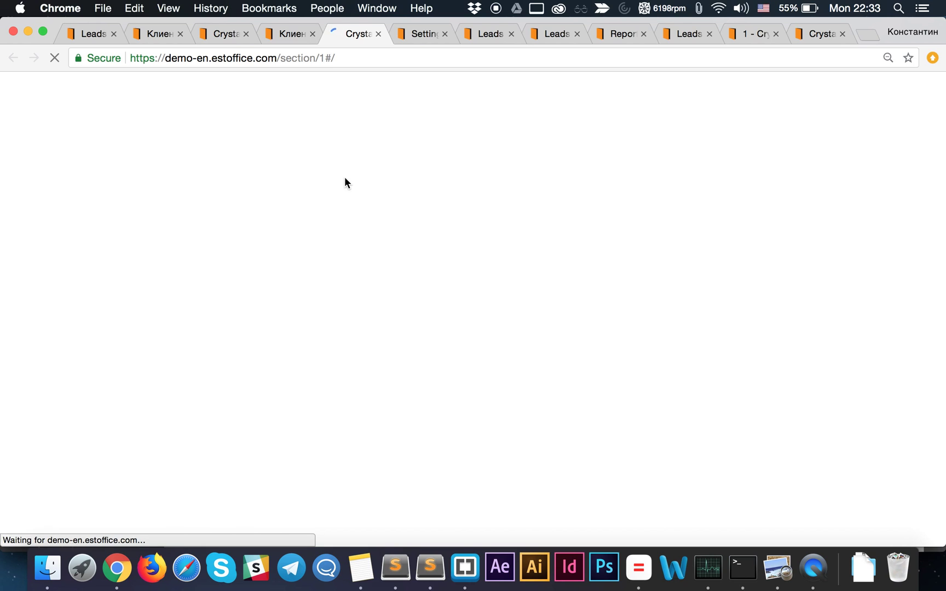
# - Reset the 2-room filter and filter Rooms to 1, showing 27 units in Section 1
pyautogui.click(292, 34)
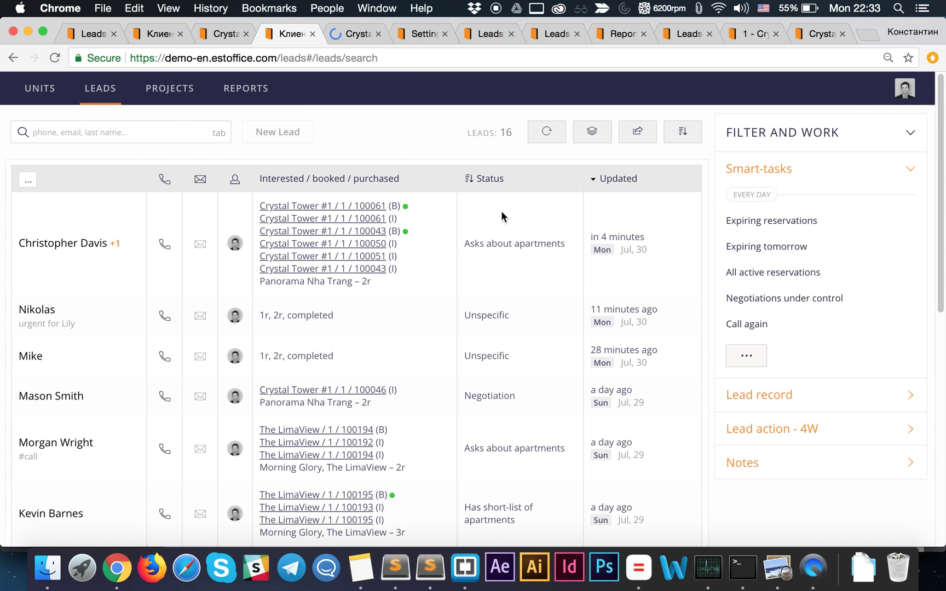
pyautogui.click(337, 34)
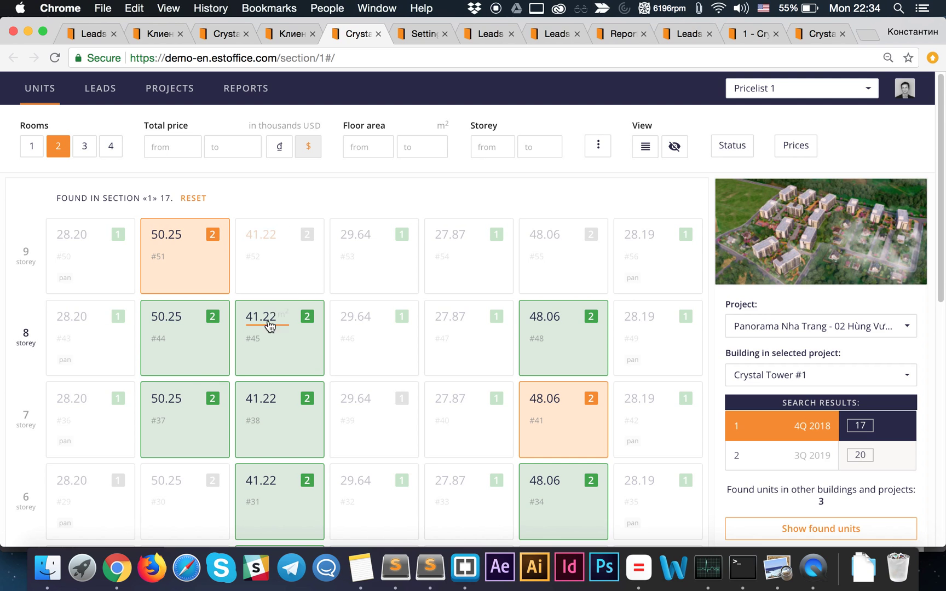
pyautogui.scroll(-8, 285, 368)
pyautogui.scroll(8, 557, 308)
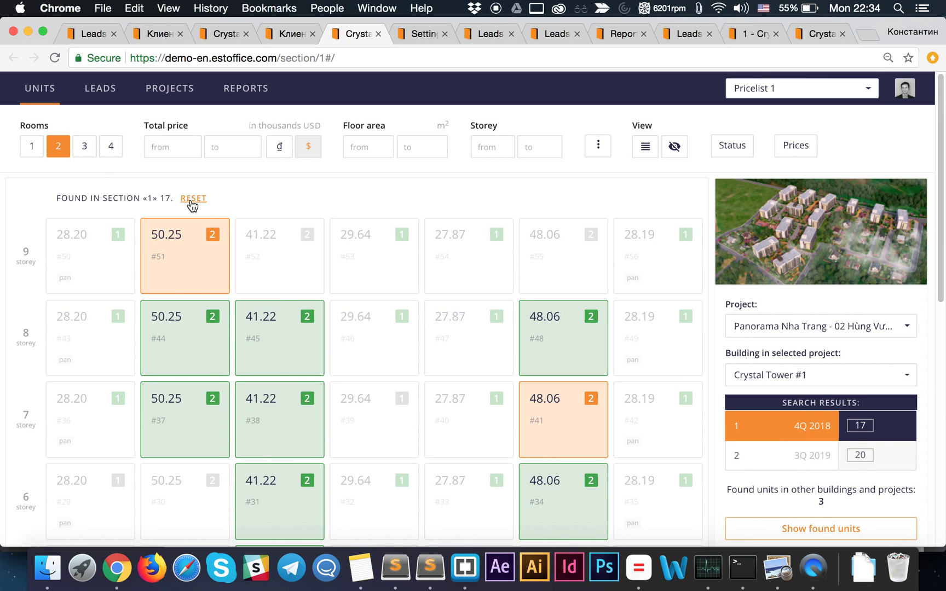
pyautogui.click(192, 199)
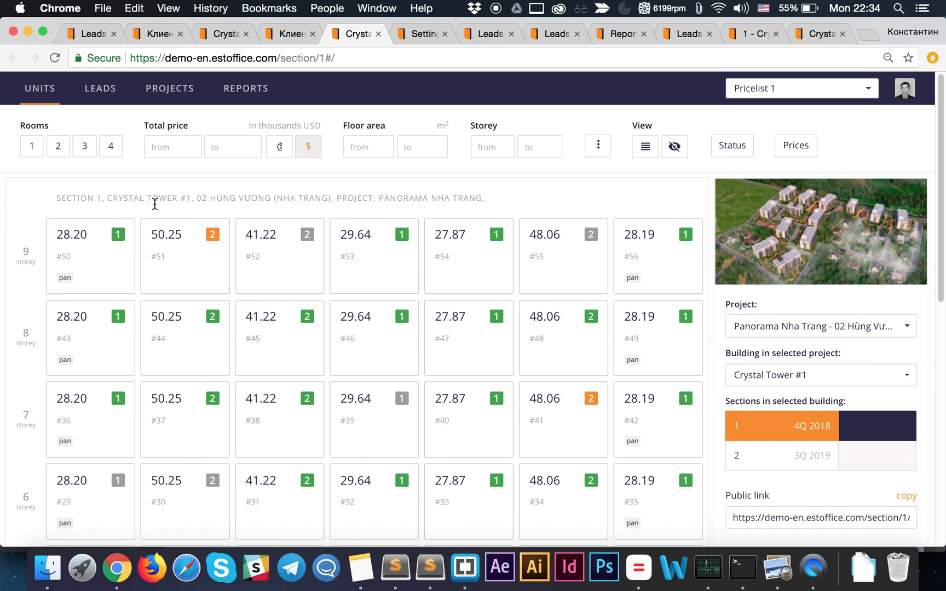
pyautogui.click(38, 148)
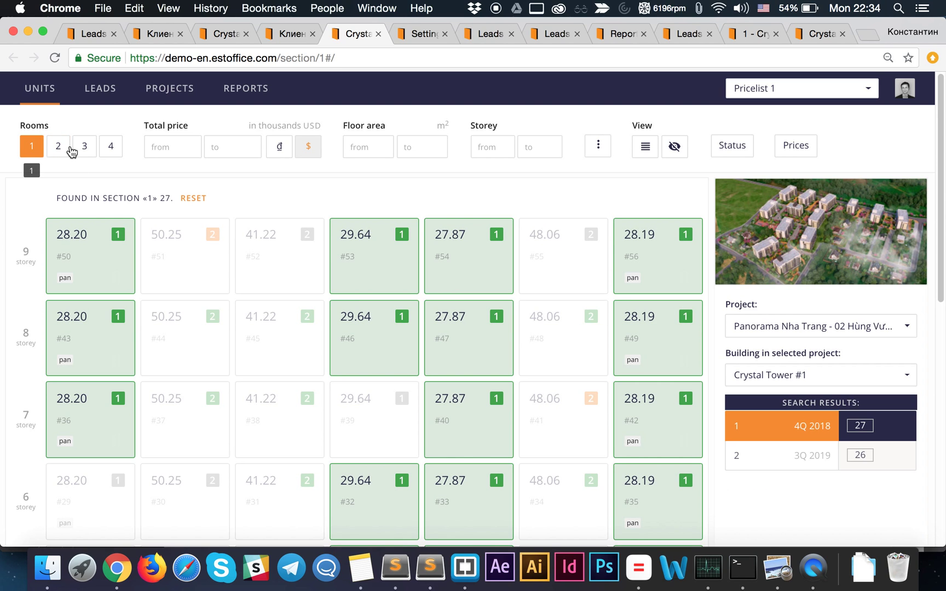
pyautogui.scroll(-3, 420, 361)
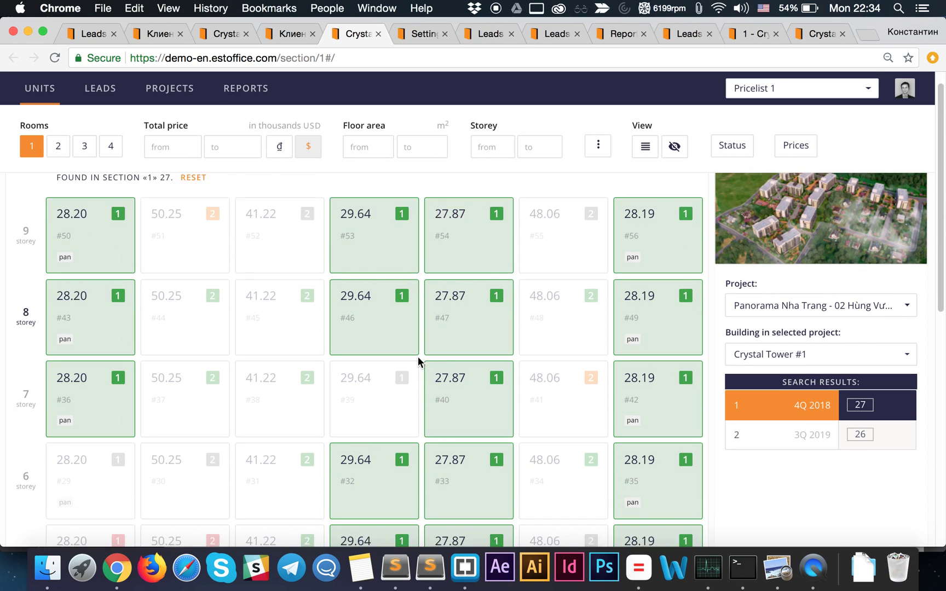
pyautogui.scroll(3, 419, 359)
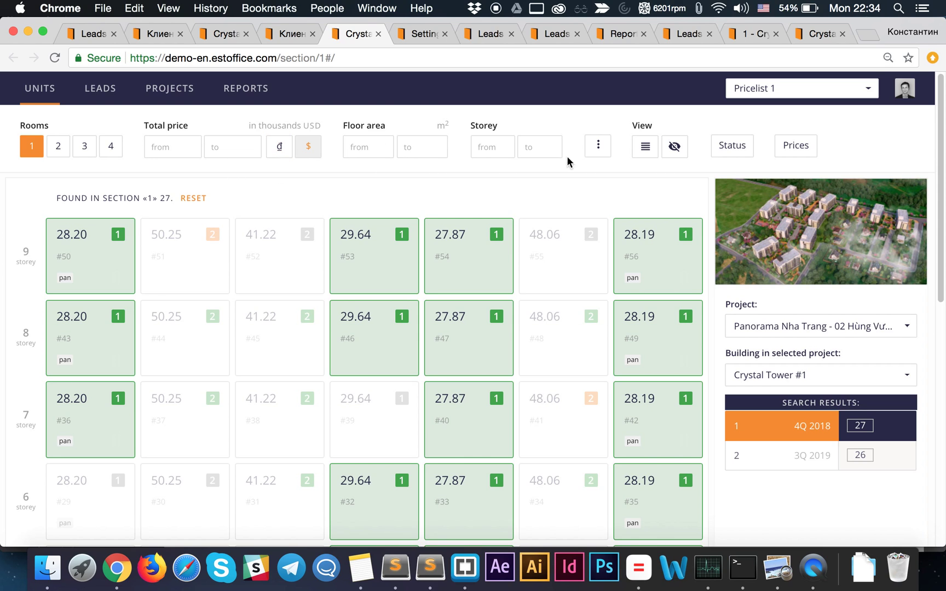
# - Set the Storey filter from 3 to 6, leaving 12 matching 1-room units in Section 1
pyautogui.click(530, 147)
pyautogui.write('6')
pyautogui.click(487, 149)
pyautogui.write('3')
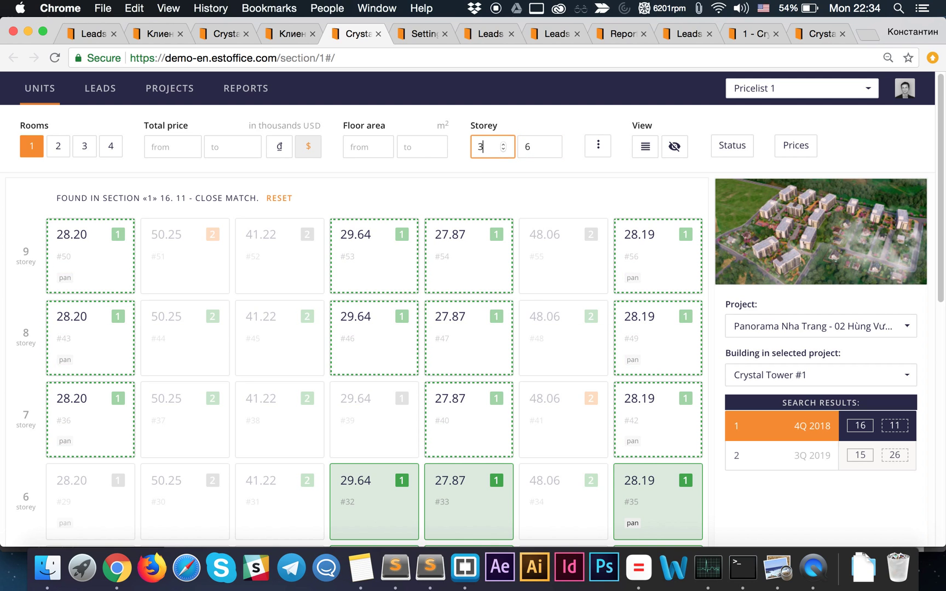
pyautogui.scroll(-10, 444, 355)
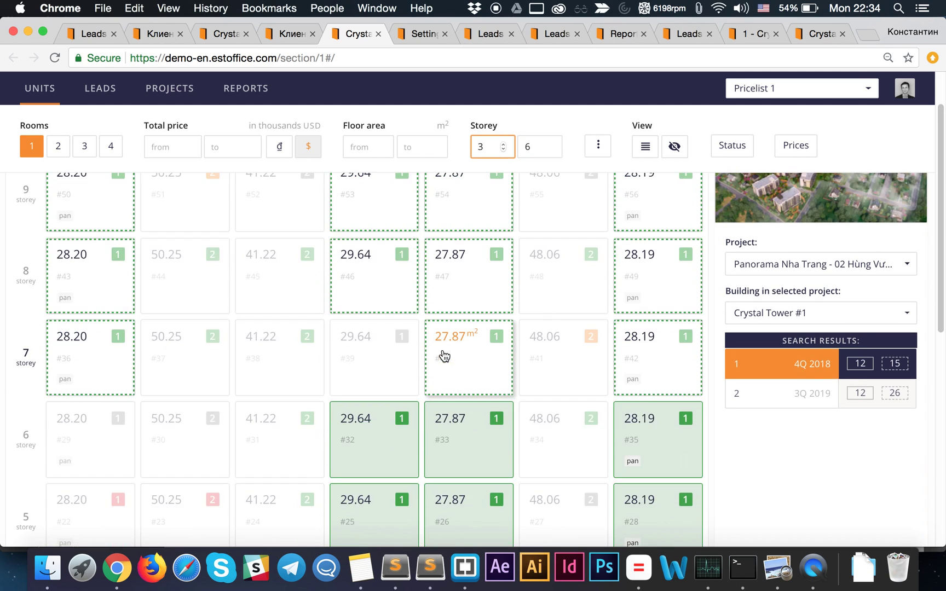
pyautogui.scroll(3, 602, 268)
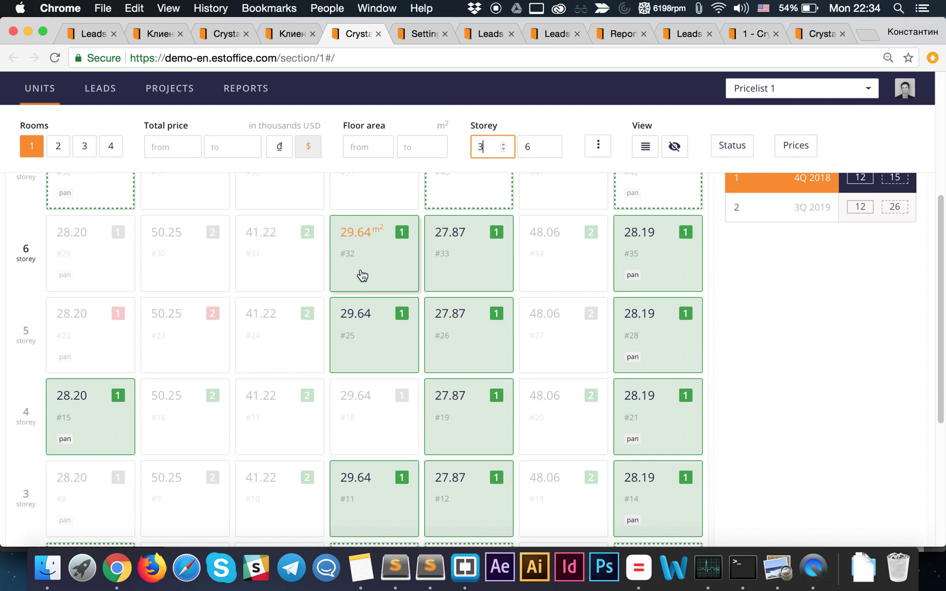
pyautogui.scroll(5, 372, 275)
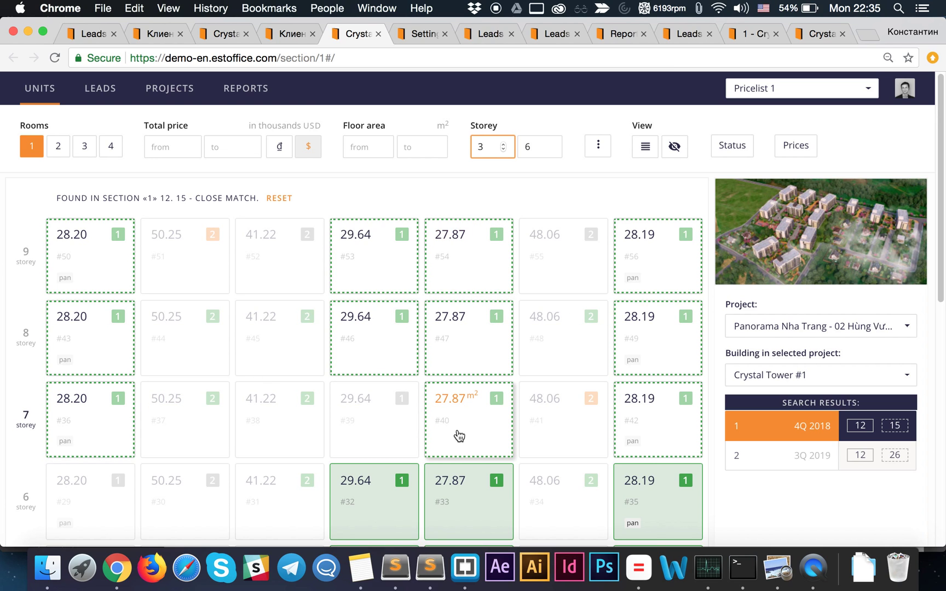
pyautogui.scroll(-1, 450, 406)
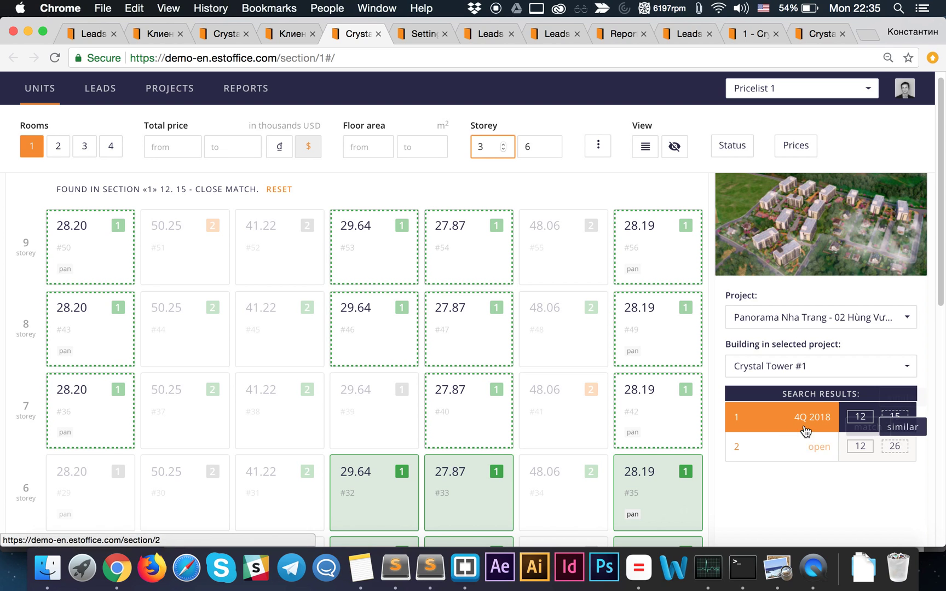
# - Browse the project photos in the lightbox, then reset the room and storey filters
pyautogui.click(786, 221)
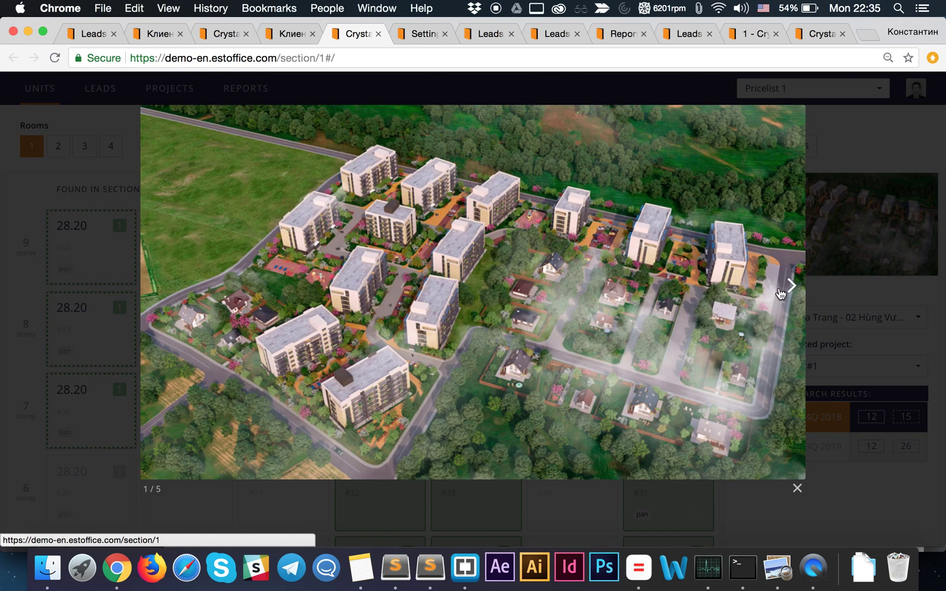
pyautogui.click(789, 290)
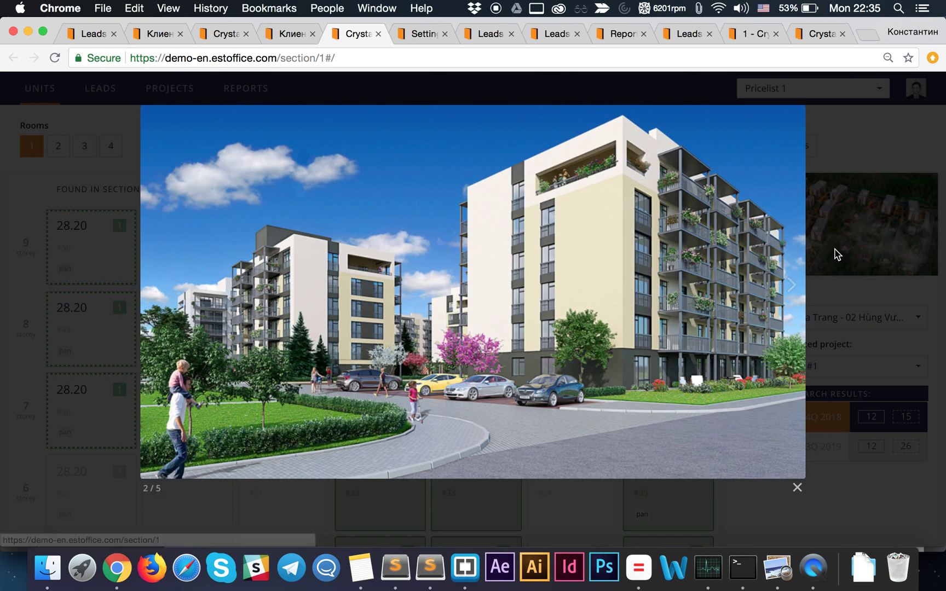
pyautogui.click(810, 260)
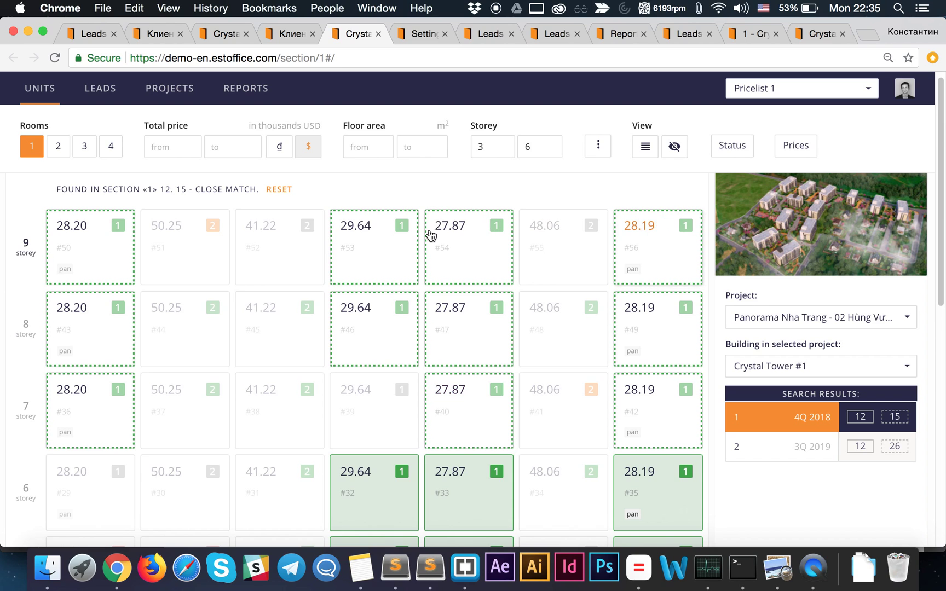
pyautogui.click(281, 189)
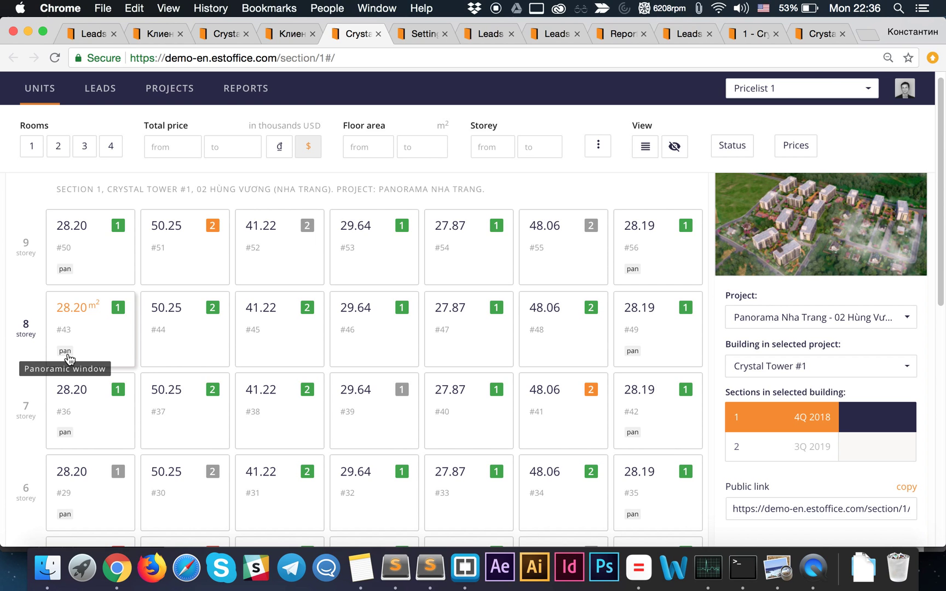
pyautogui.click(801, 150)
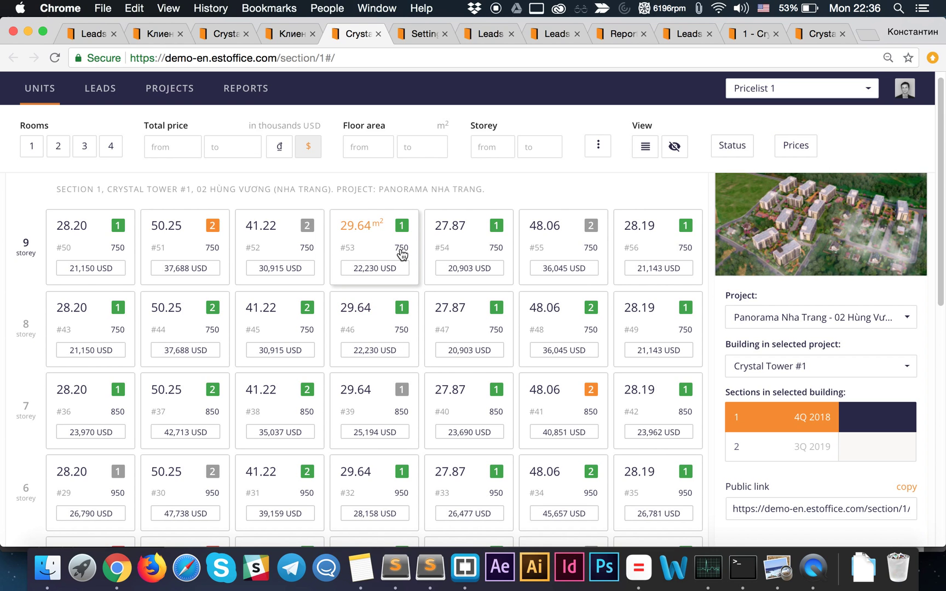
pyautogui.click(796, 144)
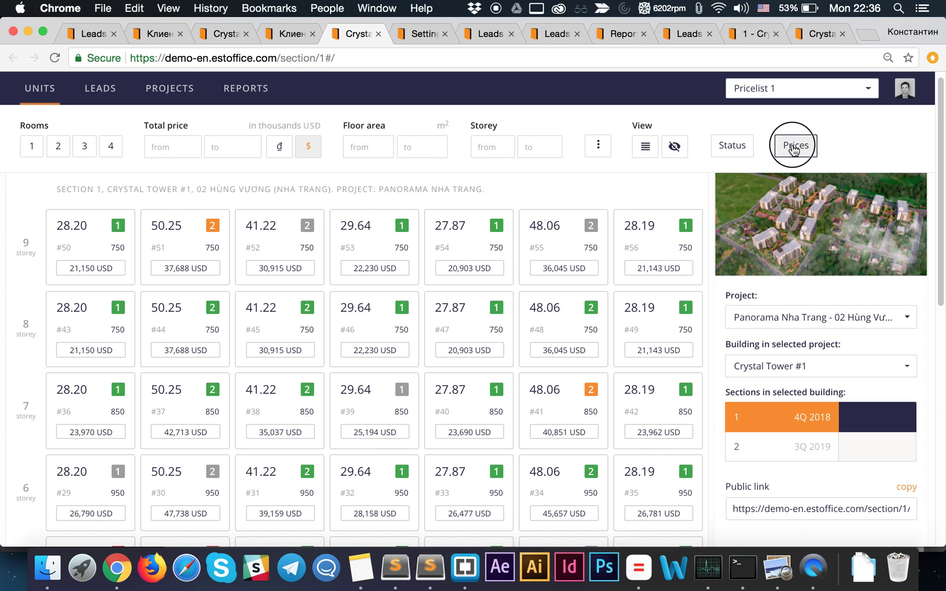
pyautogui.click(673, 153)
pyautogui.scroll(-10, 219, 433)
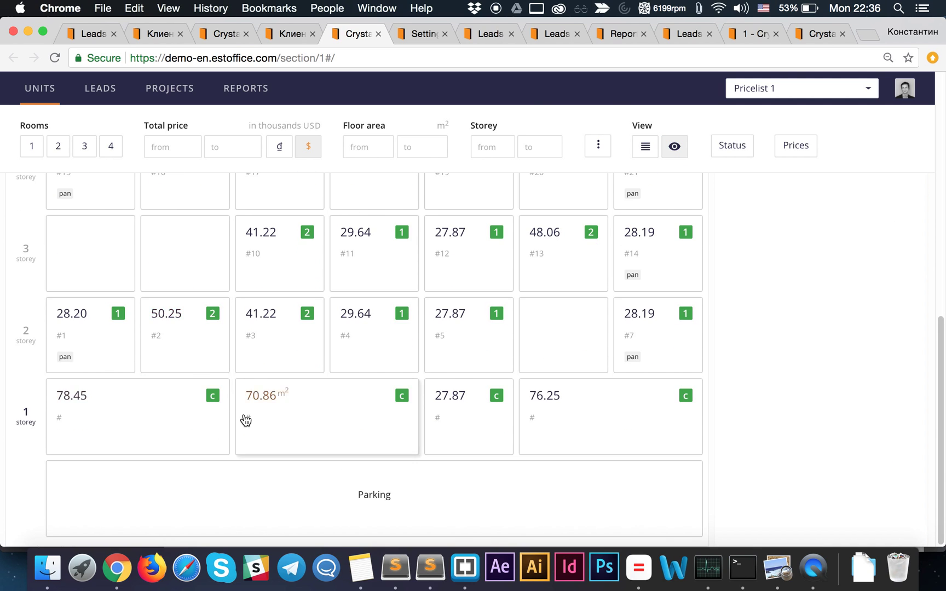
pyautogui.scroll(10, 251, 400)
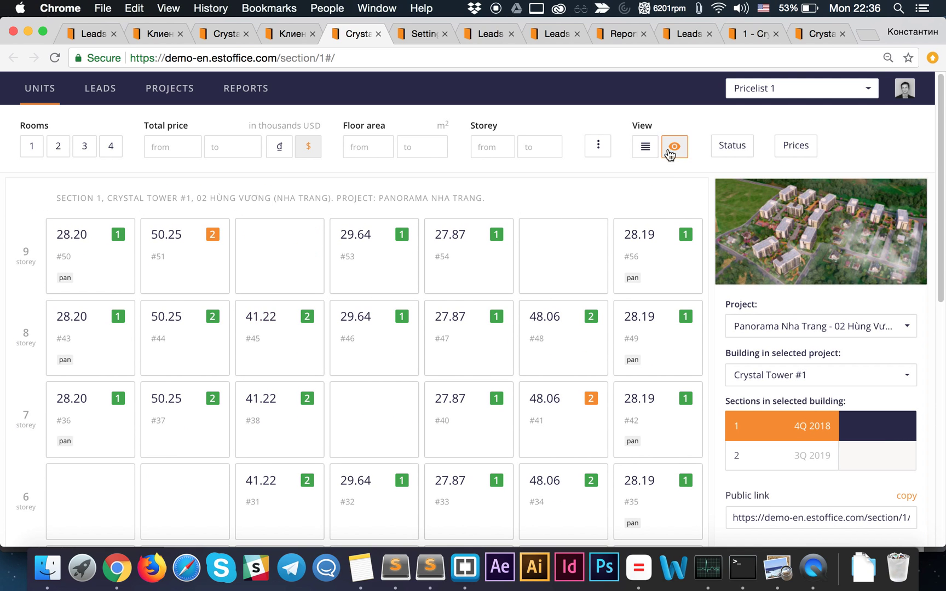
pyautogui.click(646, 147)
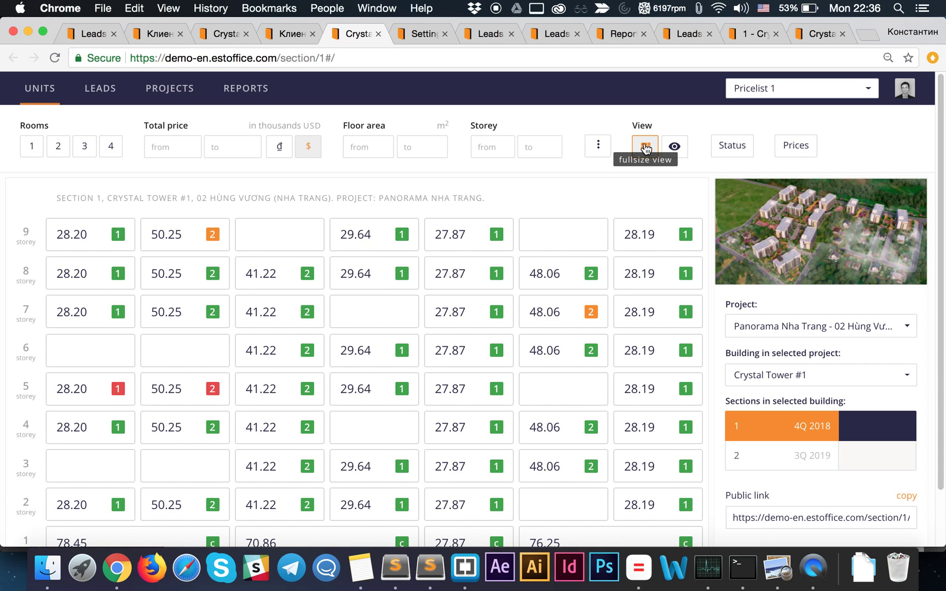
pyautogui.scroll(-2, 130, 323)
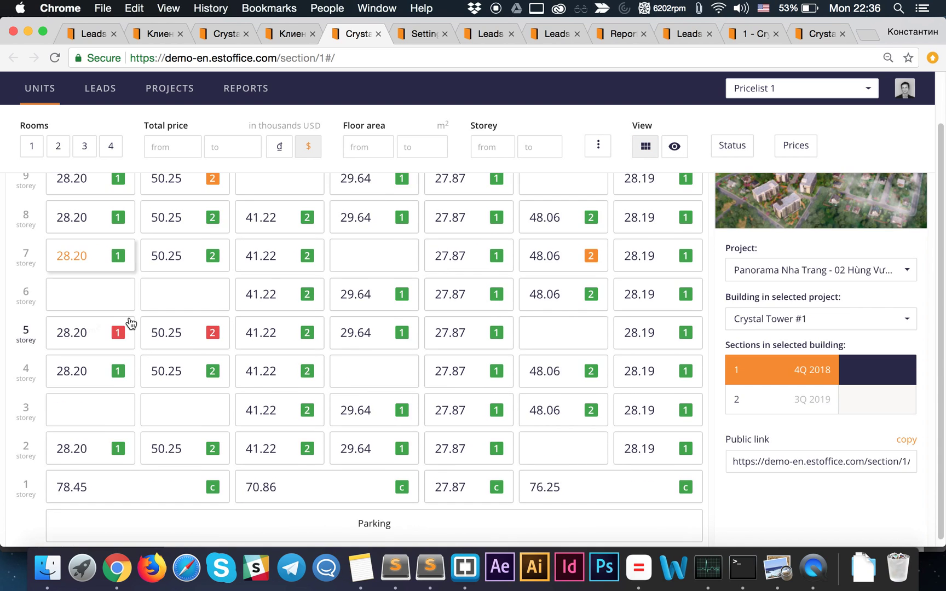
pyautogui.scroll(2, 131, 323)
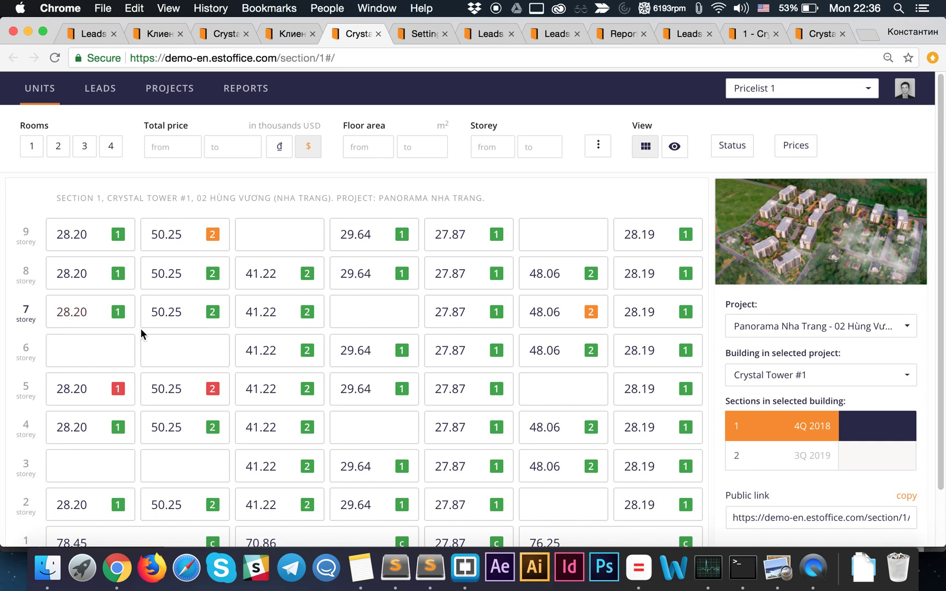
pyautogui.scroll(-2, 141, 331)
pyautogui.scroll(2, 142, 334)
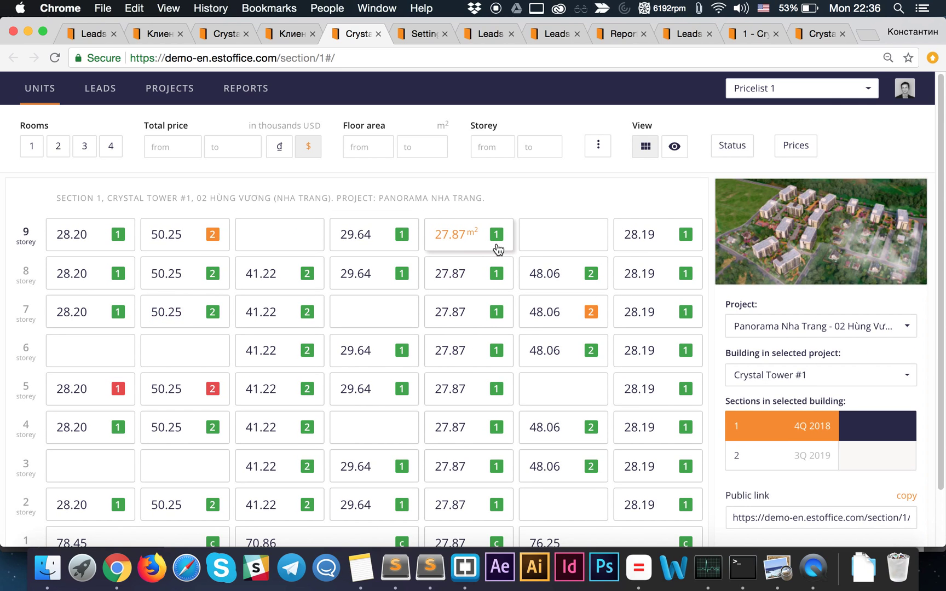
# - Leave Settings without adding a new user and show the Projects list
pyautogui.click(422, 36)
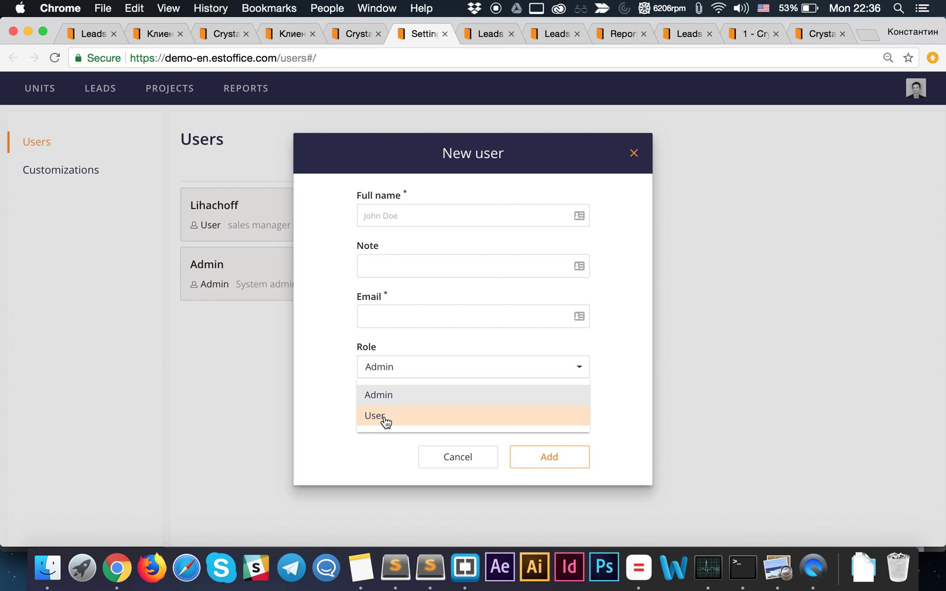
pyautogui.click(465, 463)
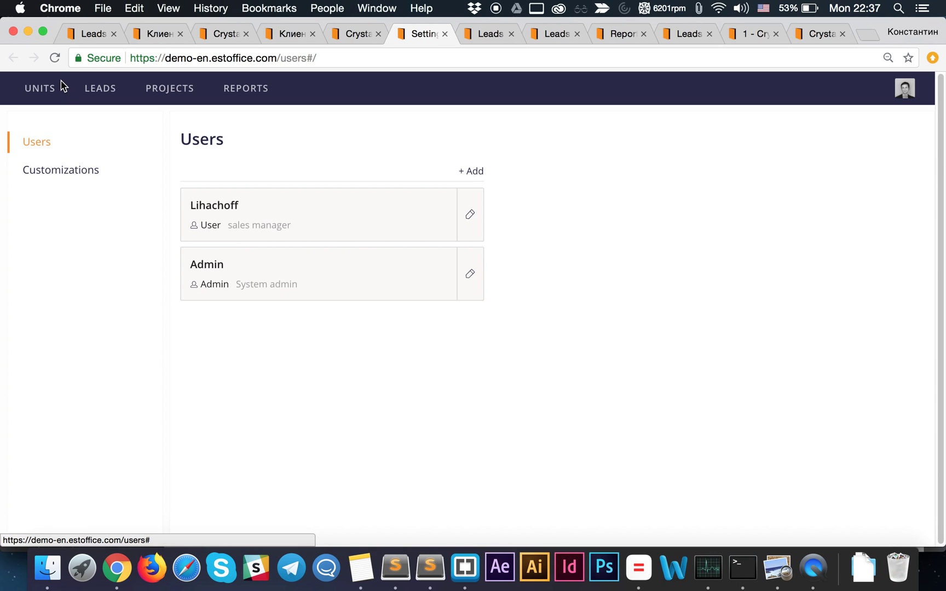
pyautogui.click(169, 98)
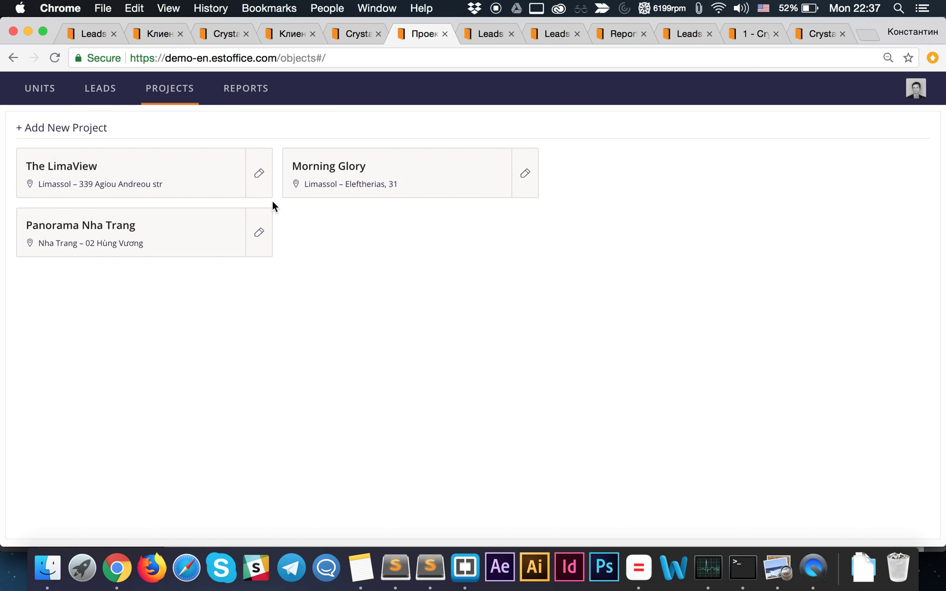
# - Discard a new project draft, expand Morning Glory and Panorama Nha Trang, and open Crystal Tower #1
pyautogui.click(79, 132)
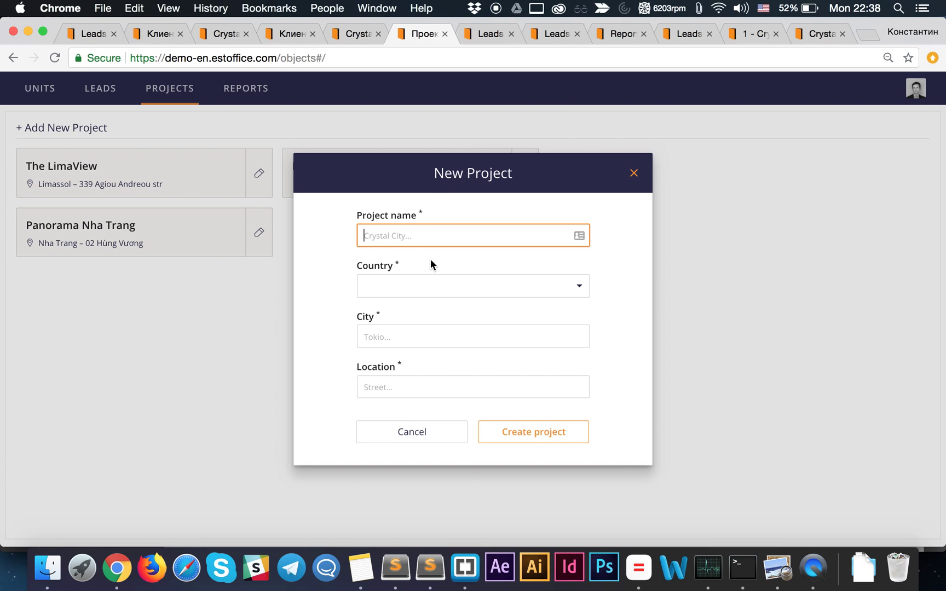
pyautogui.click(430, 438)
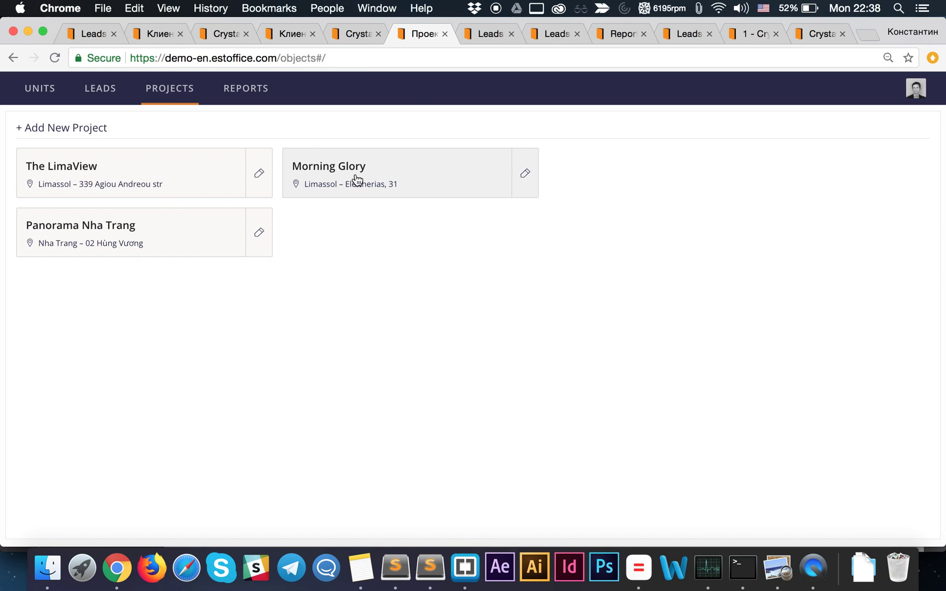
pyautogui.click(395, 164)
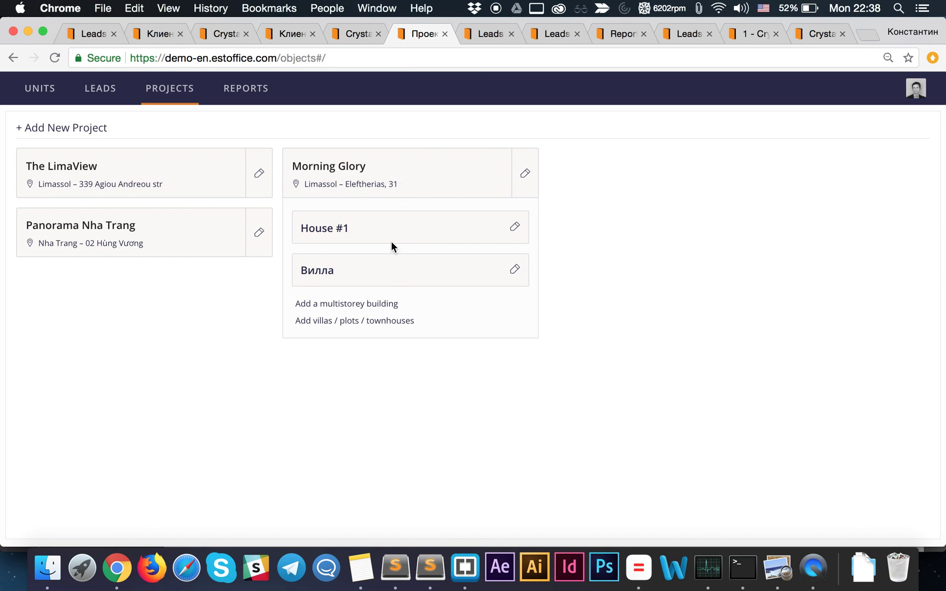
pyautogui.click(424, 171)
pyautogui.click(180, 238)
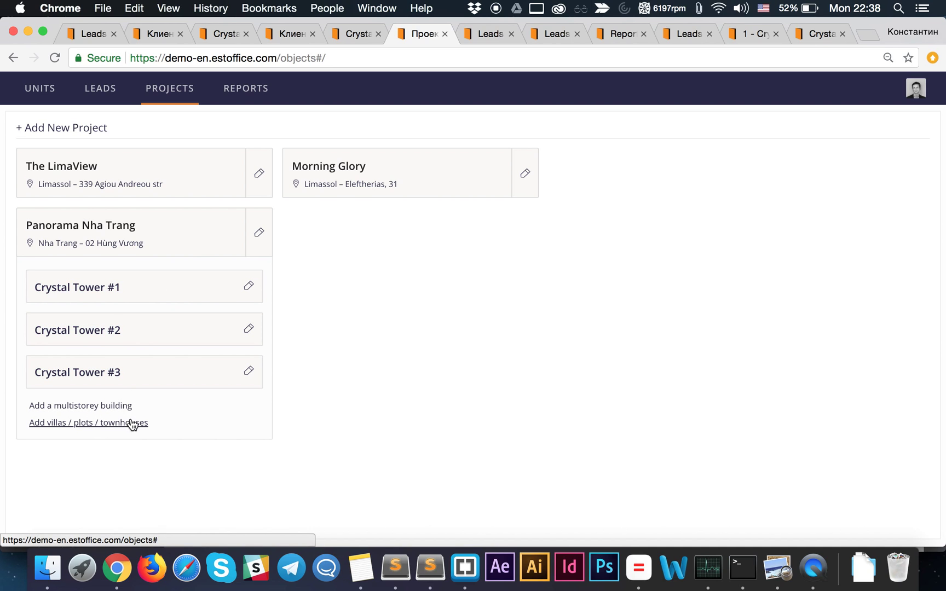
pyautogui.click(165, 290)
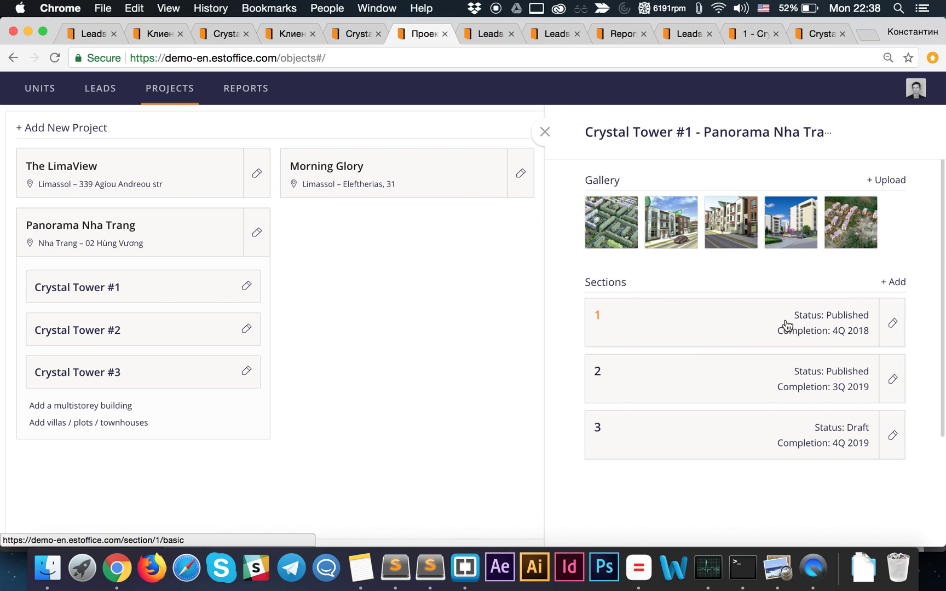
# - Open Section 1 of Crystal Tower #1 from the Sections list
pyautogui.click(657, 329)
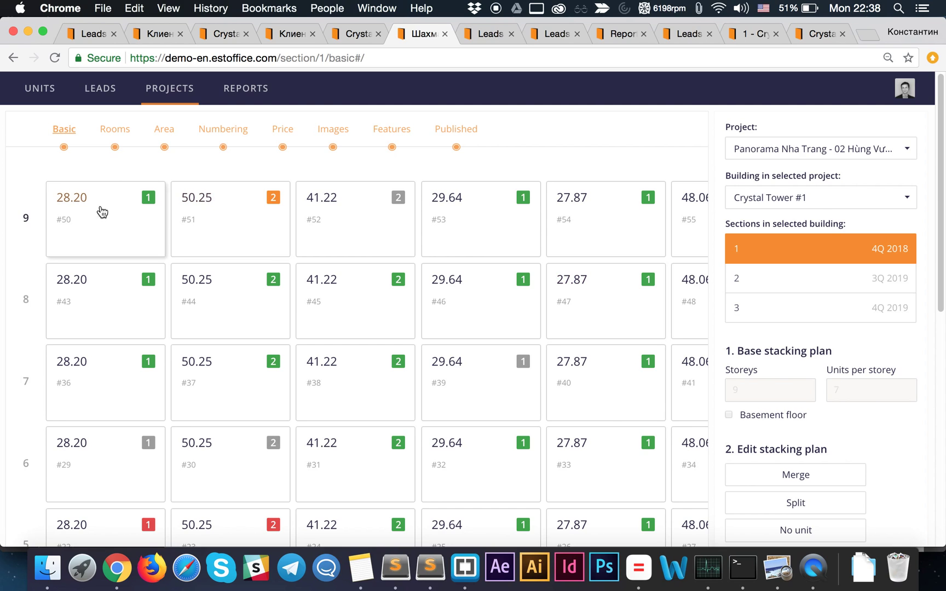
# - On the Rooms step, set the shared column 2 room count to 3
pyautogui.click(123, 134)
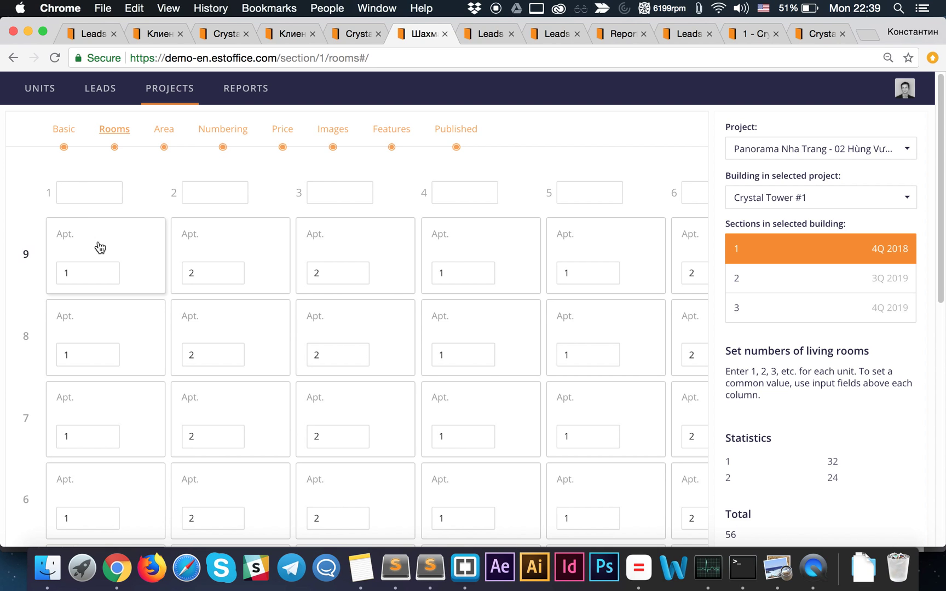
pyautogui.scroll(-1, 96, 260)
pyautogui.scroll(-10, 93, 268)
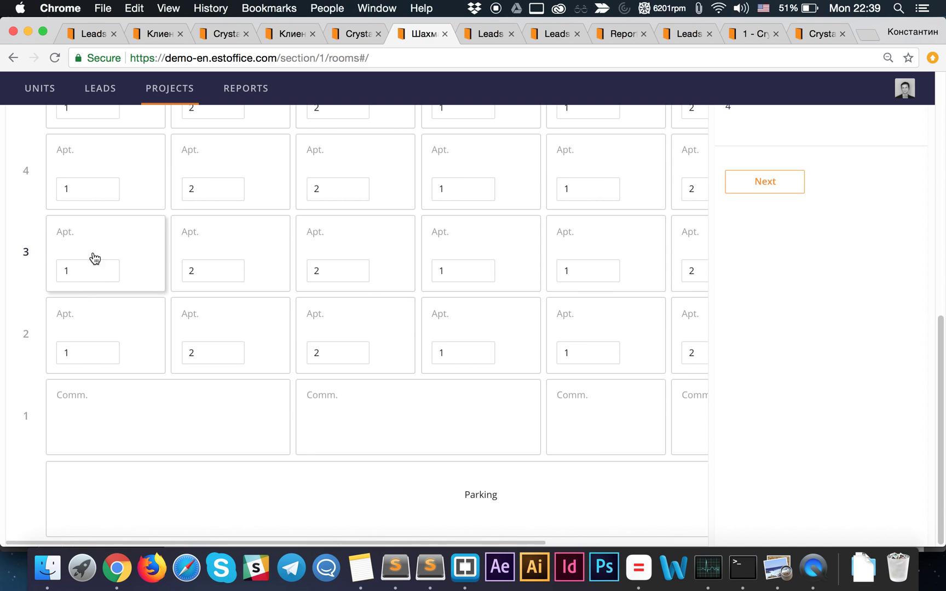
pyautogui.scroll(8, 86, 329)
pyautogui.scroll(2, 88, 295)
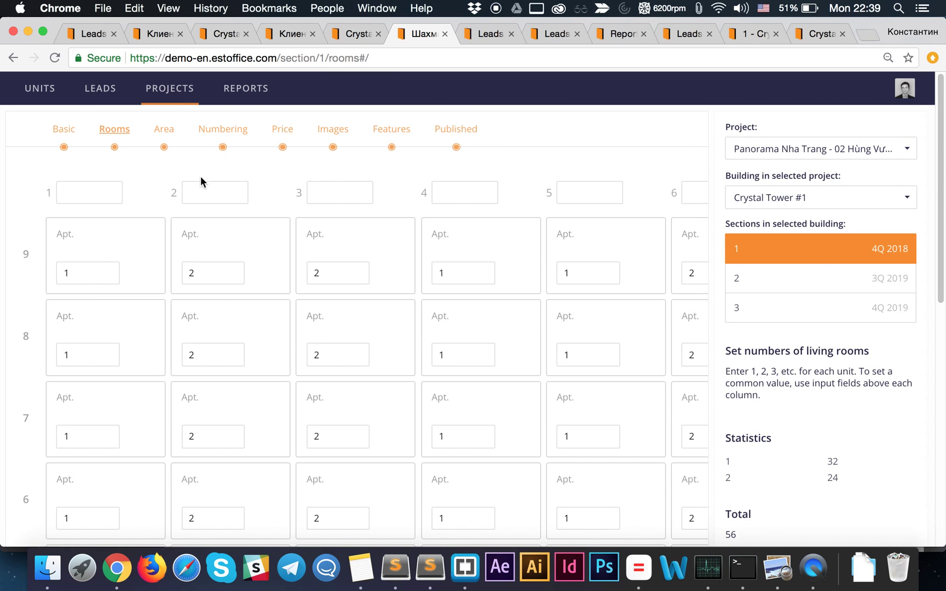
pyautogui.click(207, 192)
pyautogui.write('3')
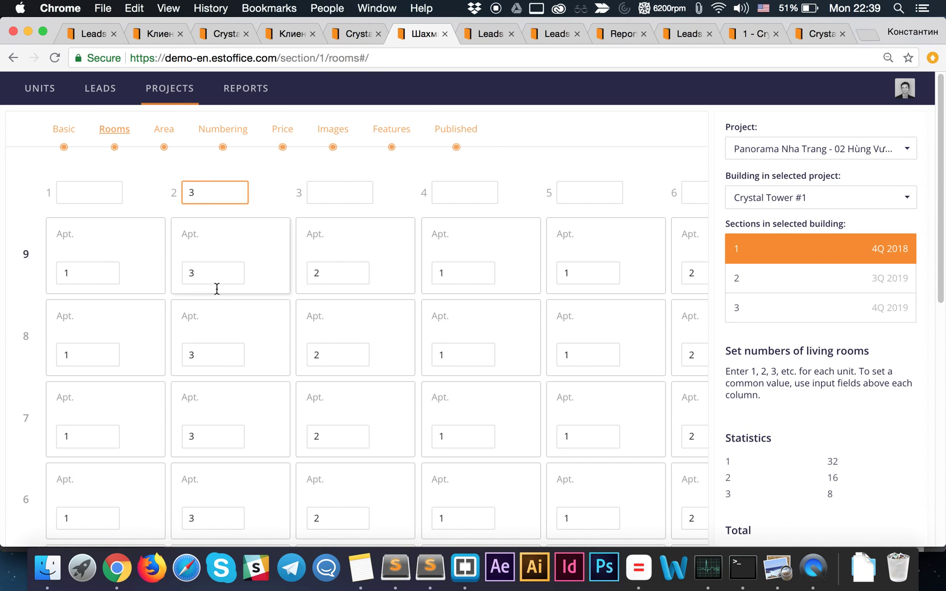
pyautogui.scroll(-5, 217, 287)
pyautogui.scroll(-3, 213, 334)
pyautogui.scroll(8, 212, 333)
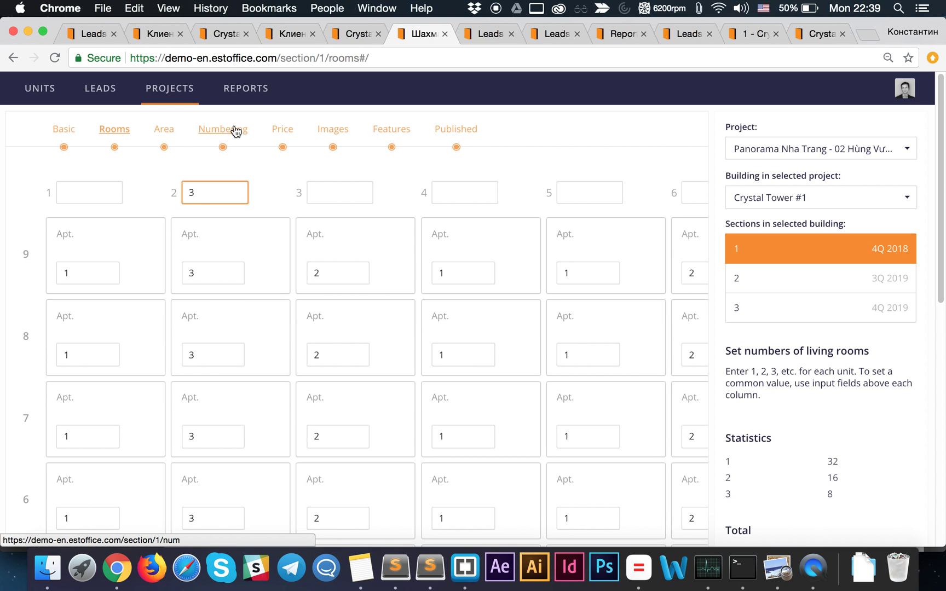
# - Open the Images step and preview, then clear, the units covered by the storey floor plan
pyautogui.click(337, 132)
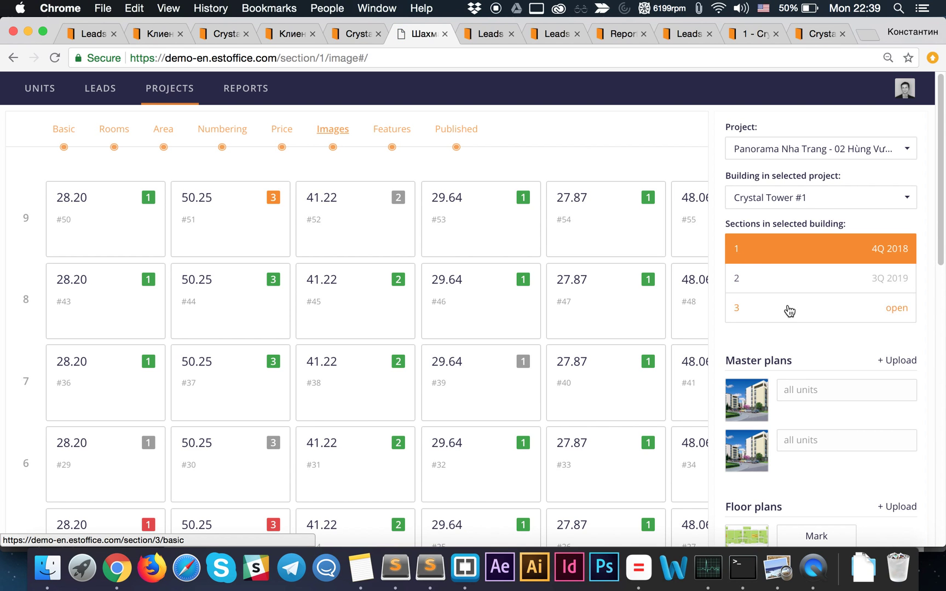
pyautogui.scroll(-2, 786, 323)
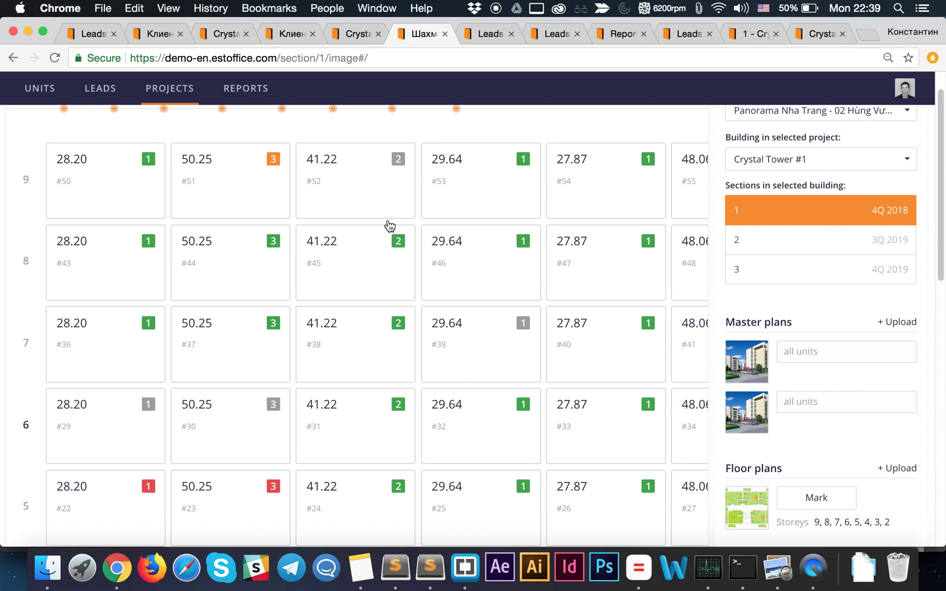
pyautogui.scroll(-3, 541, 324)
pyautogui.scroll(-3, 662, 324)
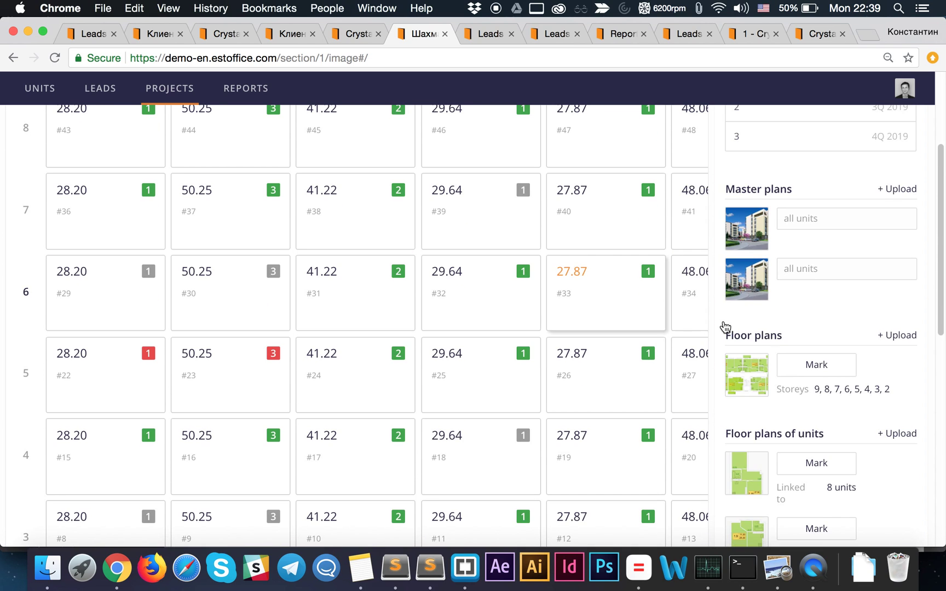
pyautogui.click(816, 365)
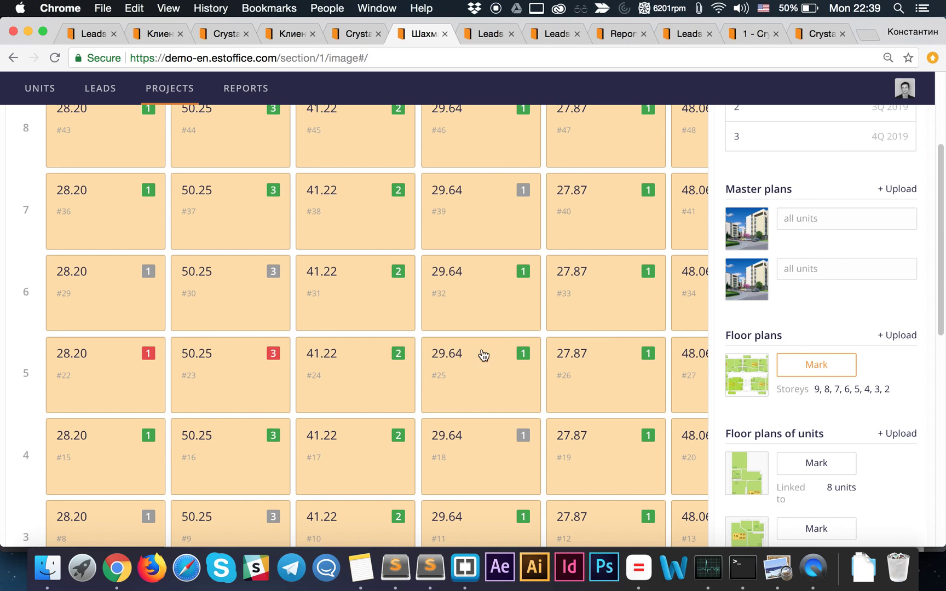
pyautogui.scroll(2, 274, 308)
pyautogui.scroll(-4, 279, 303)
pyautogui.scroll(-6, 279, 303)
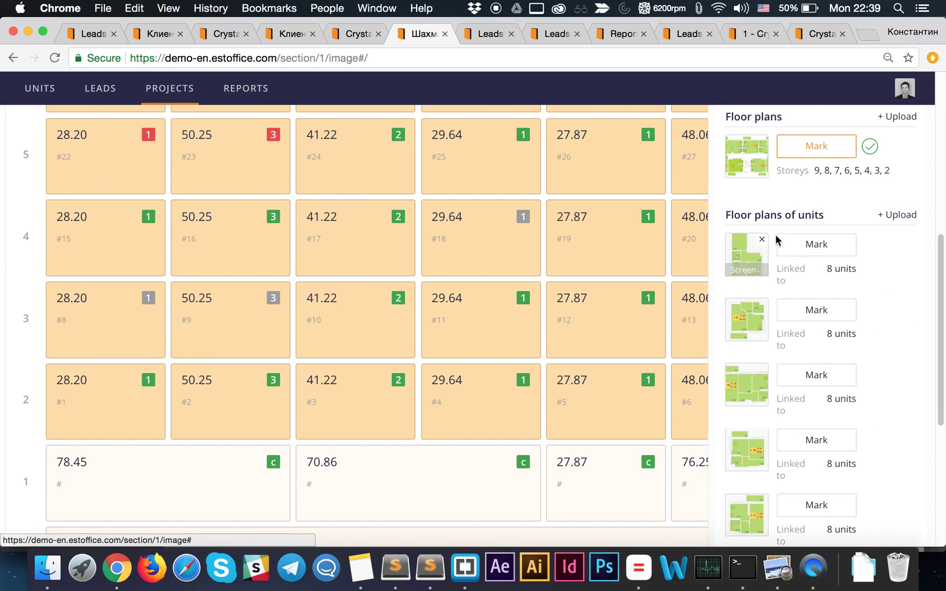
pyautogui.scroll(3, 810, 233)
pyautogui.click(833, 221)
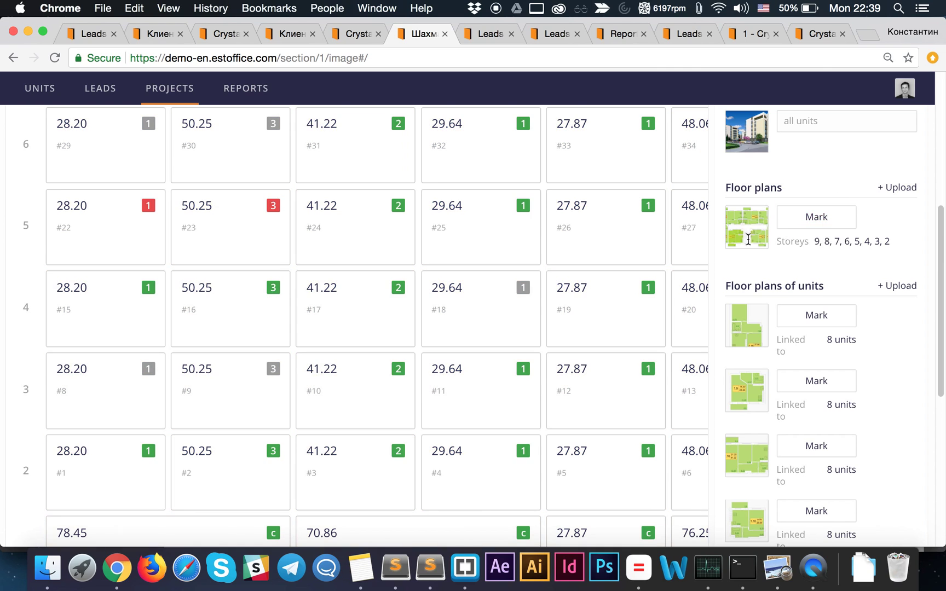
# - Preview the 8 units linked to the first unit floor plan, then clear the marking
pyautogui.moveTo(739, 237)
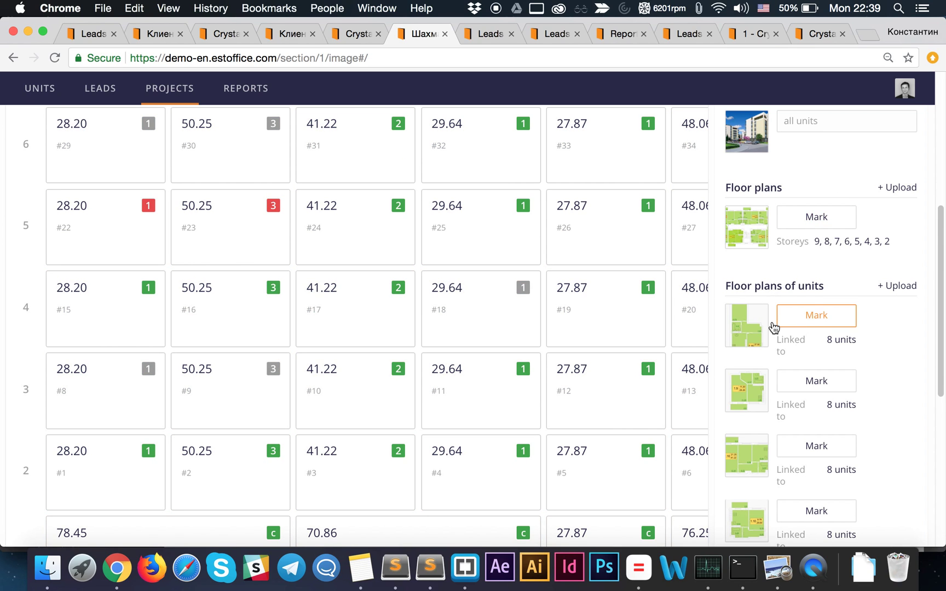
pyautogui.moveTo(755, 327)
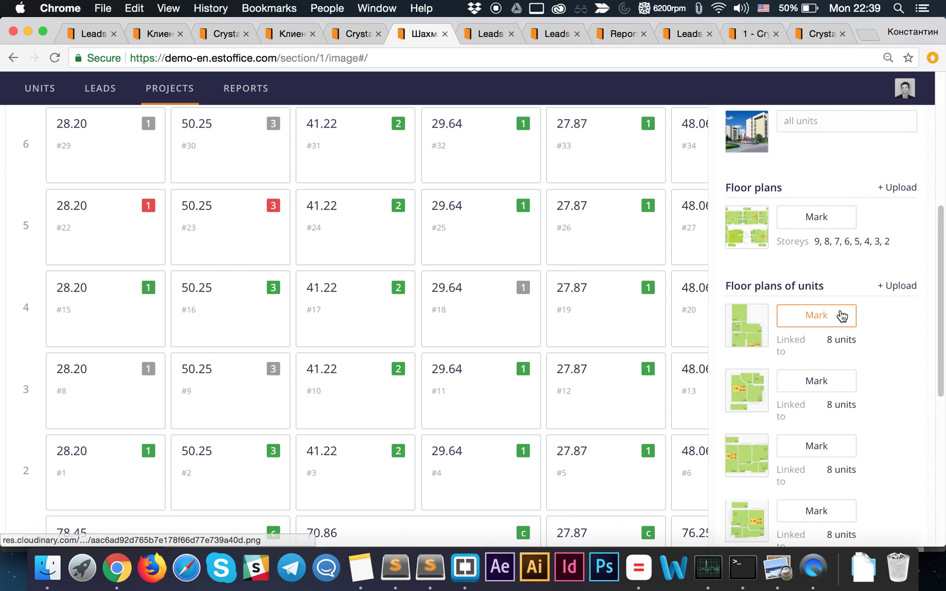
pyautogui.click(781, 315)
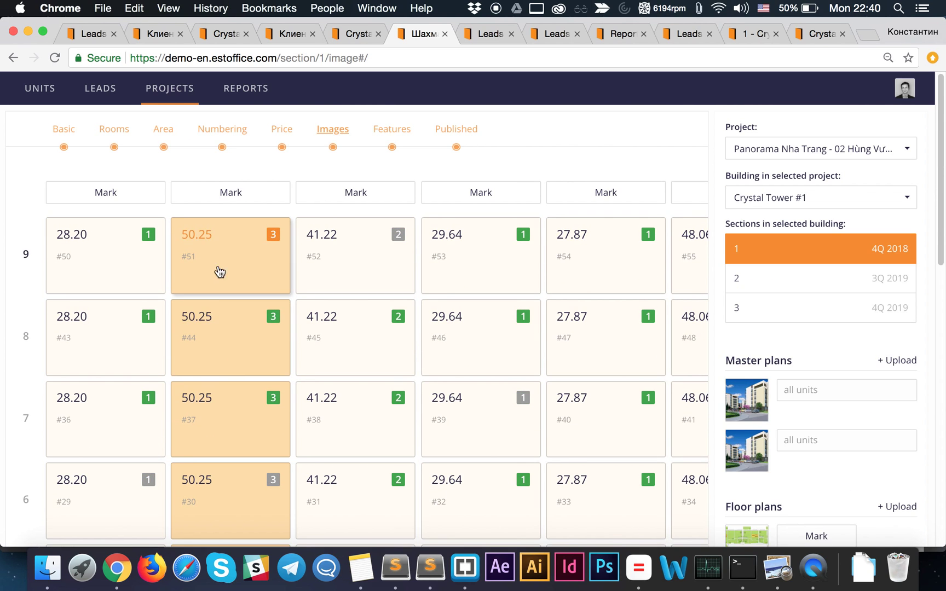
pyautogui.scroll(-10, 217, 270)
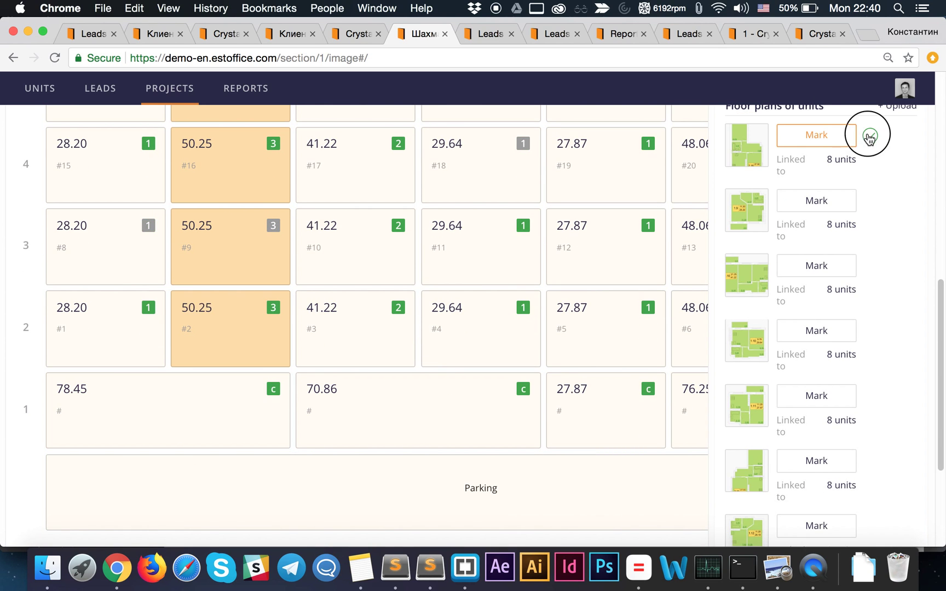
pyautogui.click(870, 136)
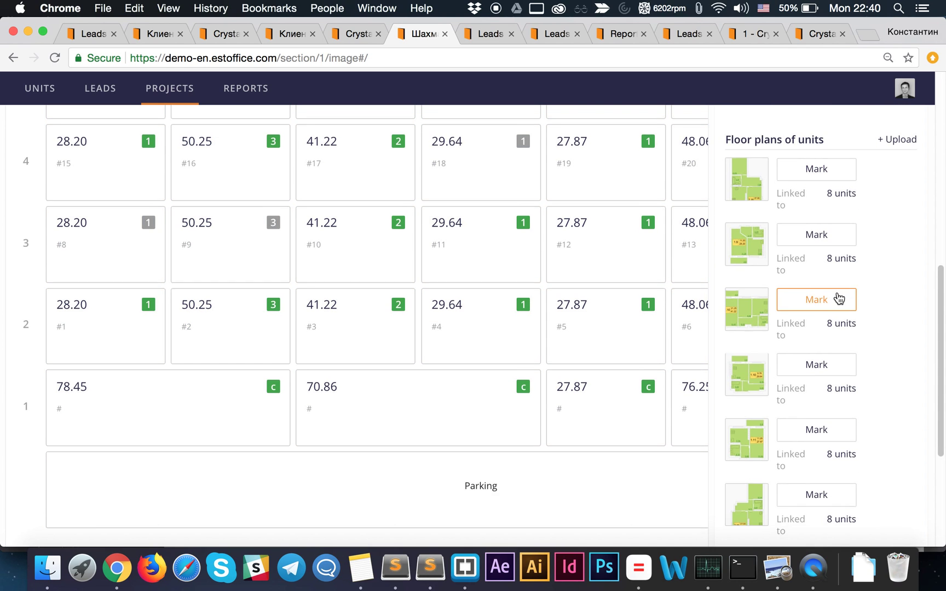
pyautogui.scroll(-4, 837, 298)
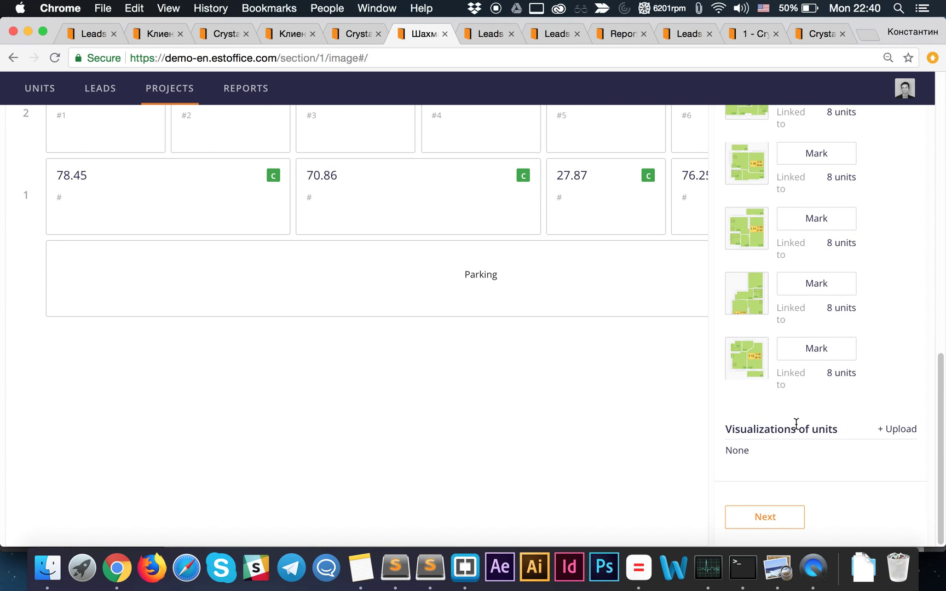
pyautogui.scroll(7, 803, 407)
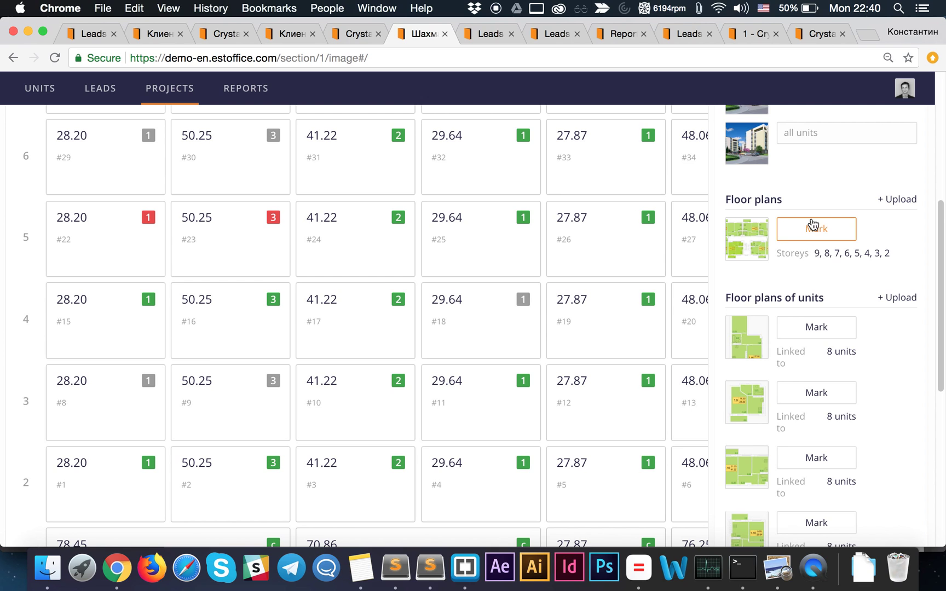
pyautogui.scroll(6, 805, 202)
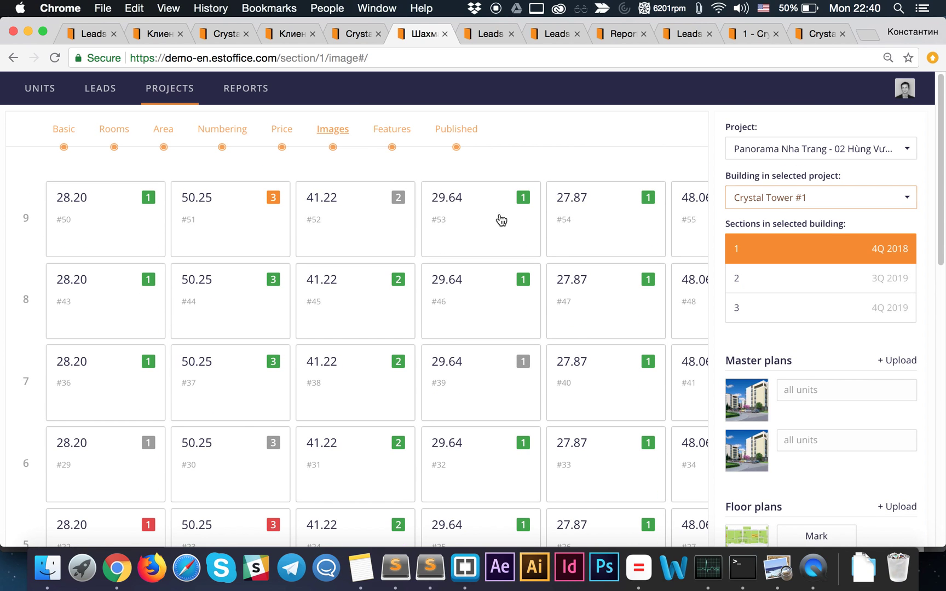
# - On the Features step, keep Easy to split selected and apply Mark, checking the 16 panoramic units
pyautogui.click(392, 130)
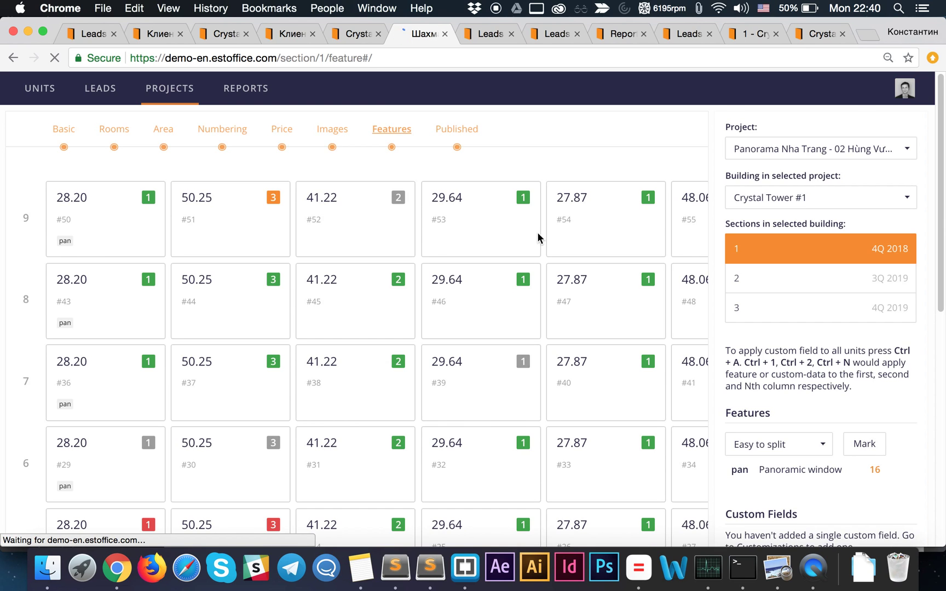
pyautogui.click(775, 446)
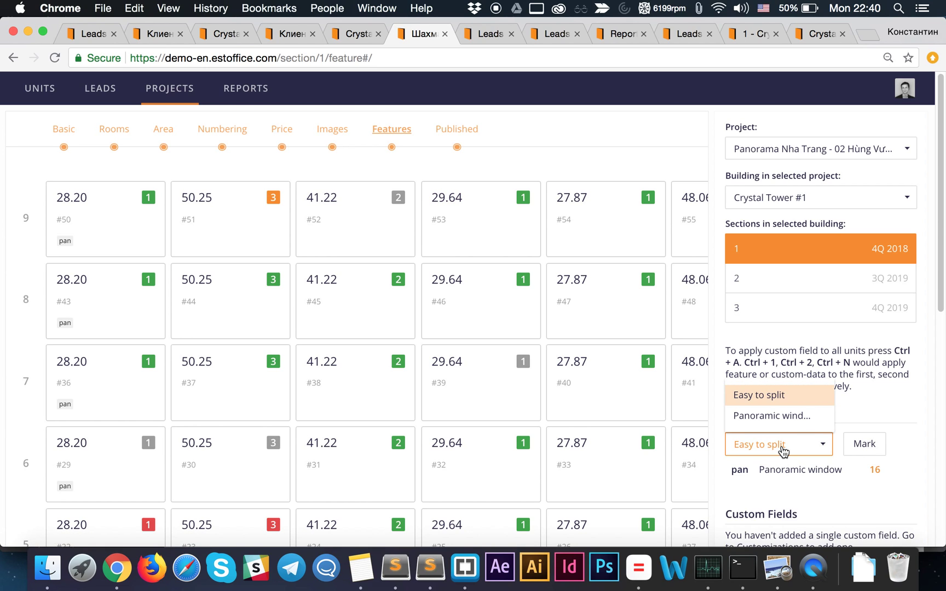
pyautogui.click(781, 447)
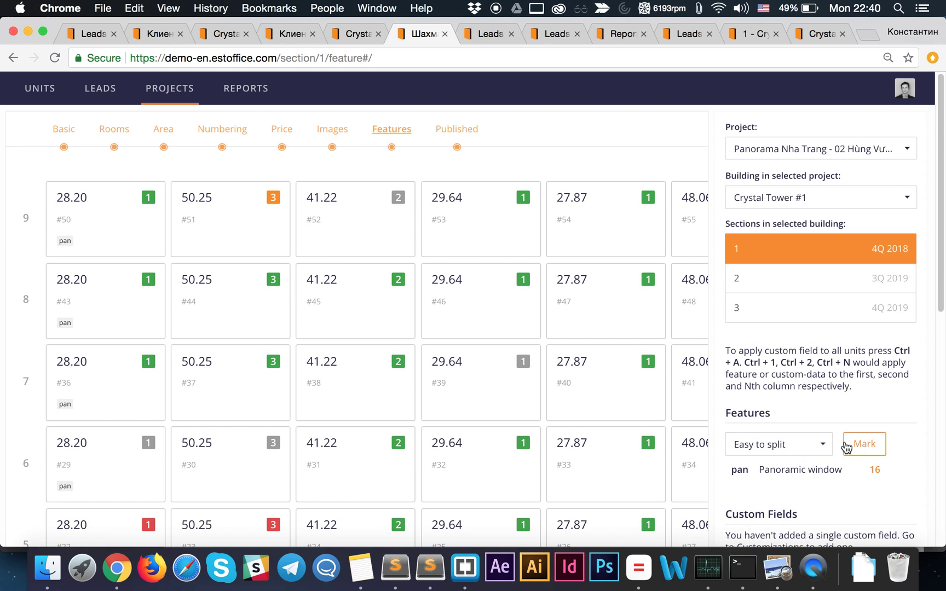
pyautogui.click(877, 470)
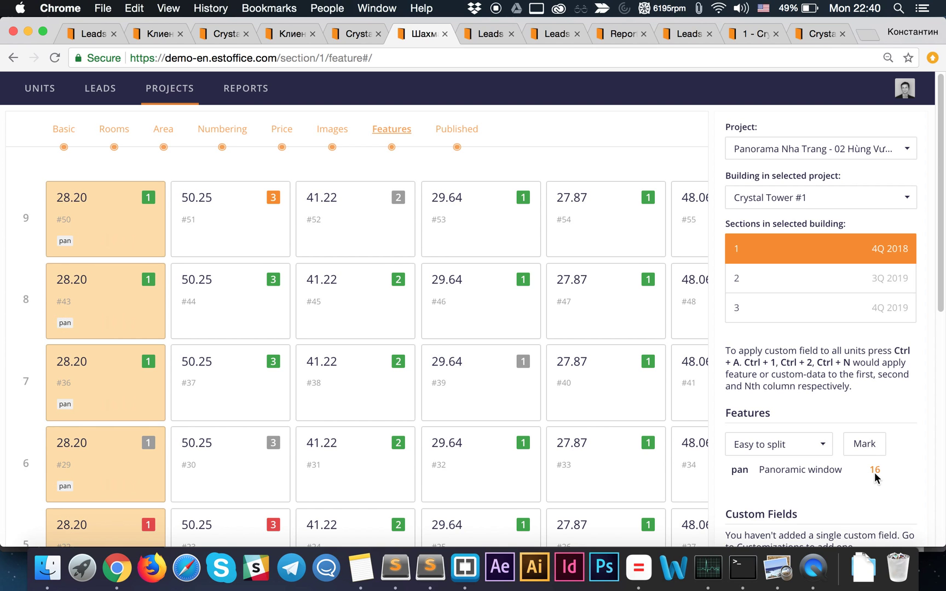
pyautogui.scroll(-1, 845, 480)
pyautogui.scroll(-3, 845, 483)
pyautogui.scroll(1, 796, 442)
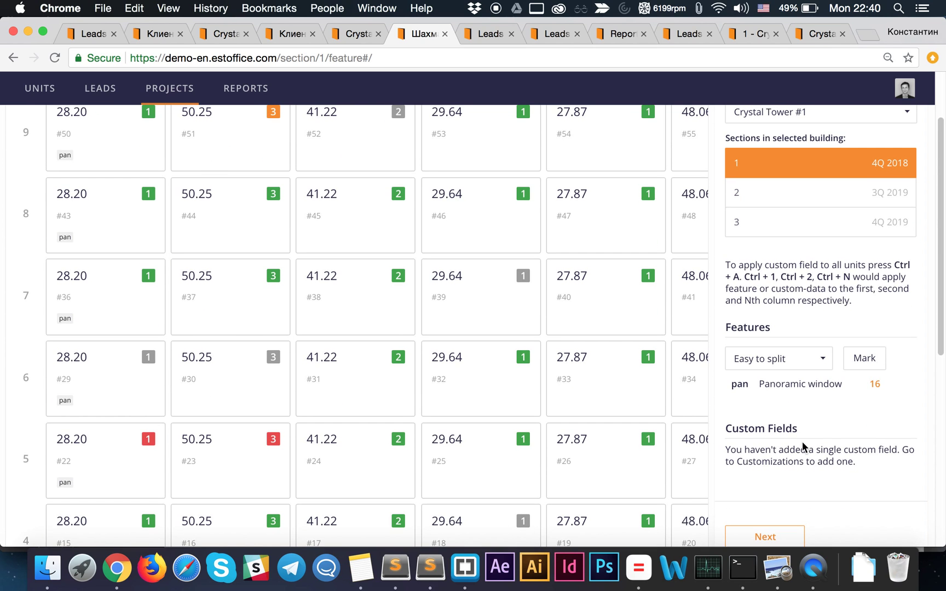
pyautogui.scroll(2, 816, 352)
pyautogui.scroll(1, 370, 281)
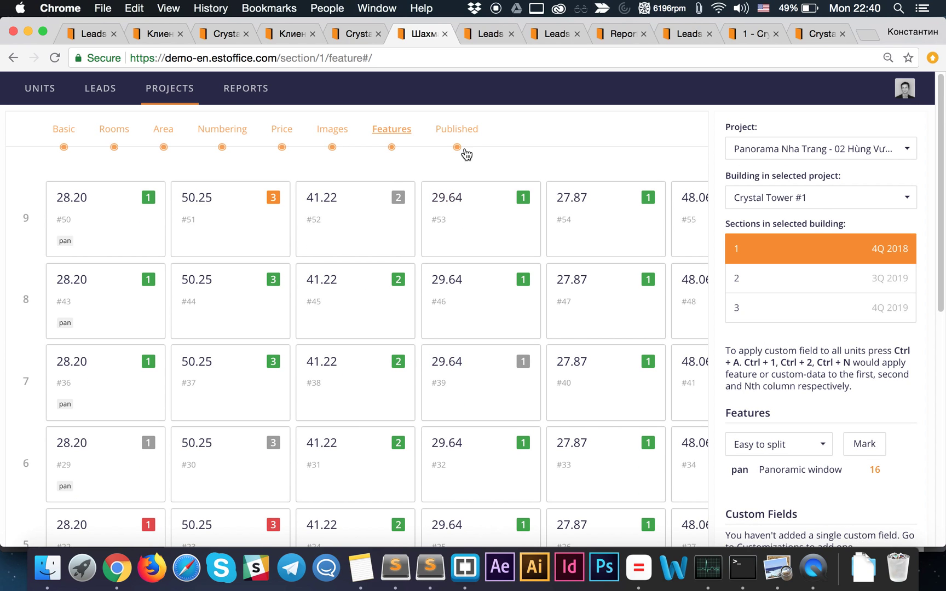
# - Open the Published step and keep the publishing status as Published
pyautogui.click(460, 132)
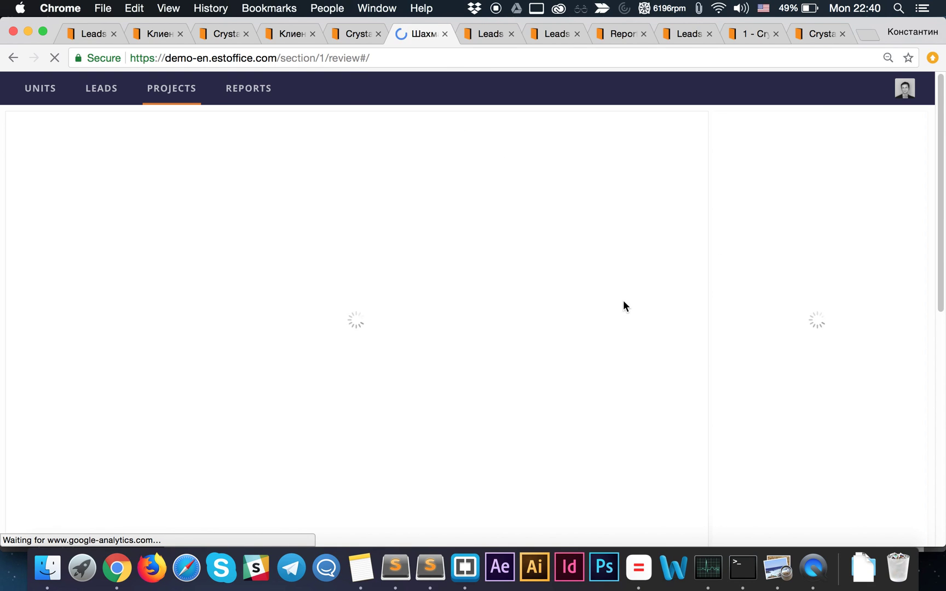
pyautogui.scroll(-3, 821, 401)
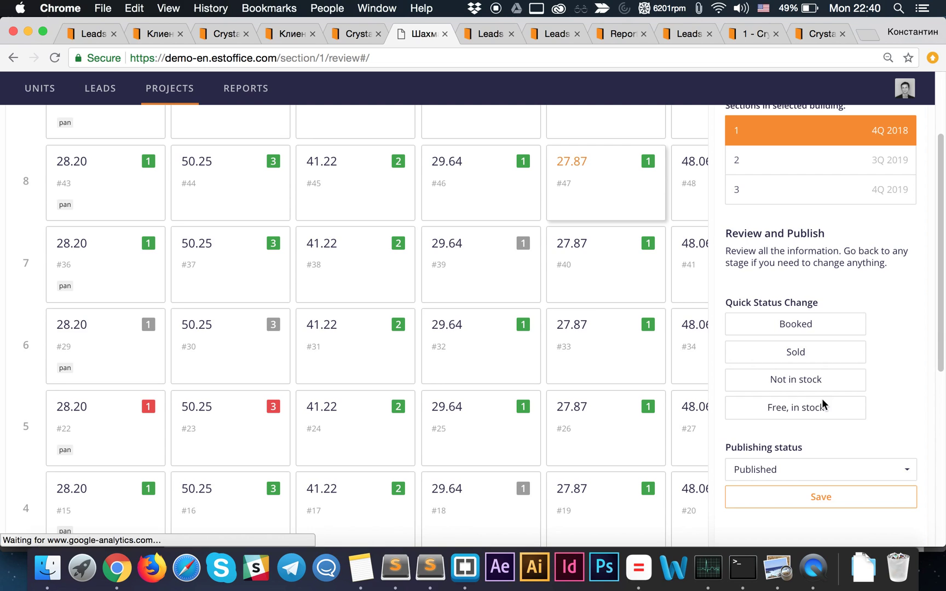
pyautogui.click(823, 468)
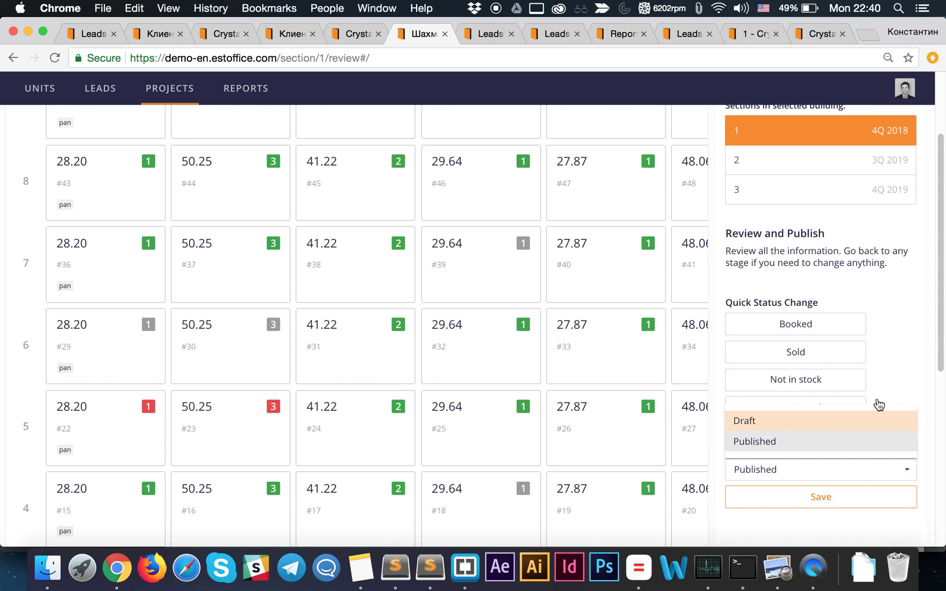
pyautogui.click(908, 388)
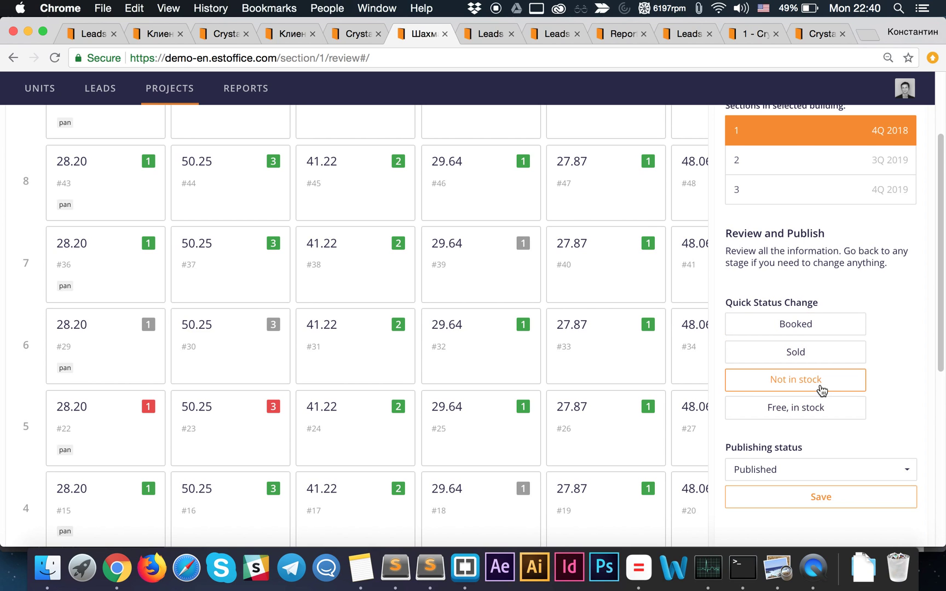
pyautogui.scroll(3, 565, 330)
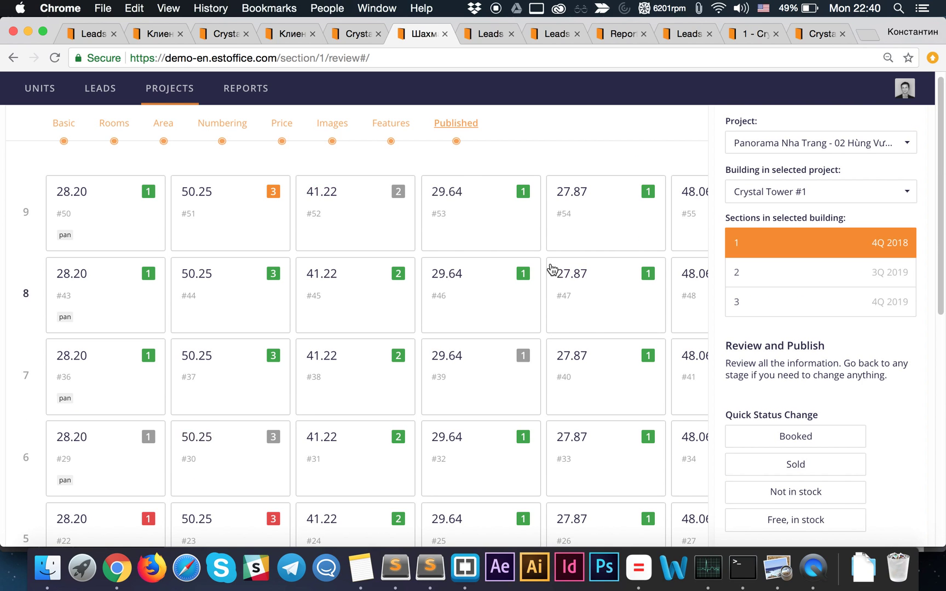
pyautogui.scroll(-2, 574, 279)
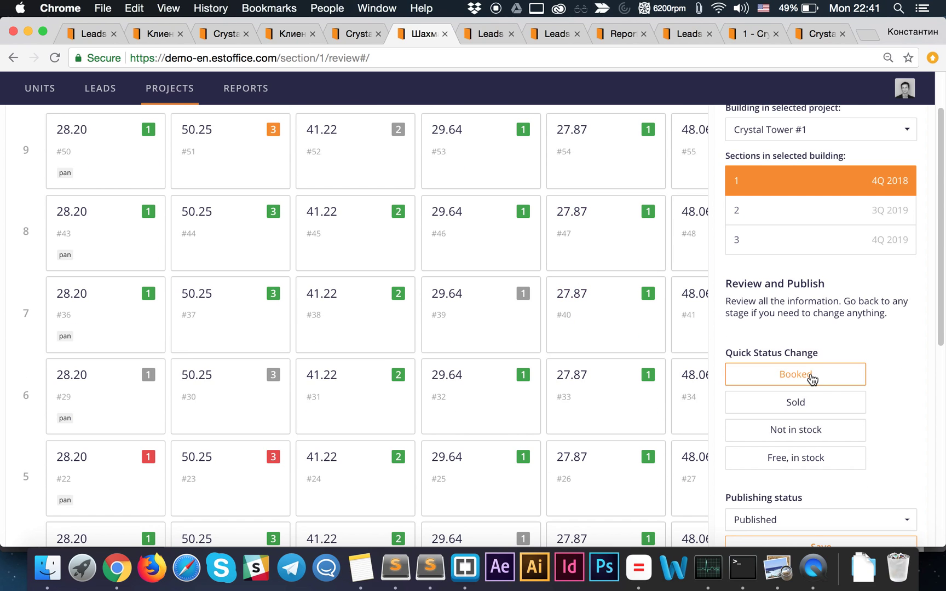
# - Toggle the Sold quick status on and then back off
pyautogui.click(802, 407)
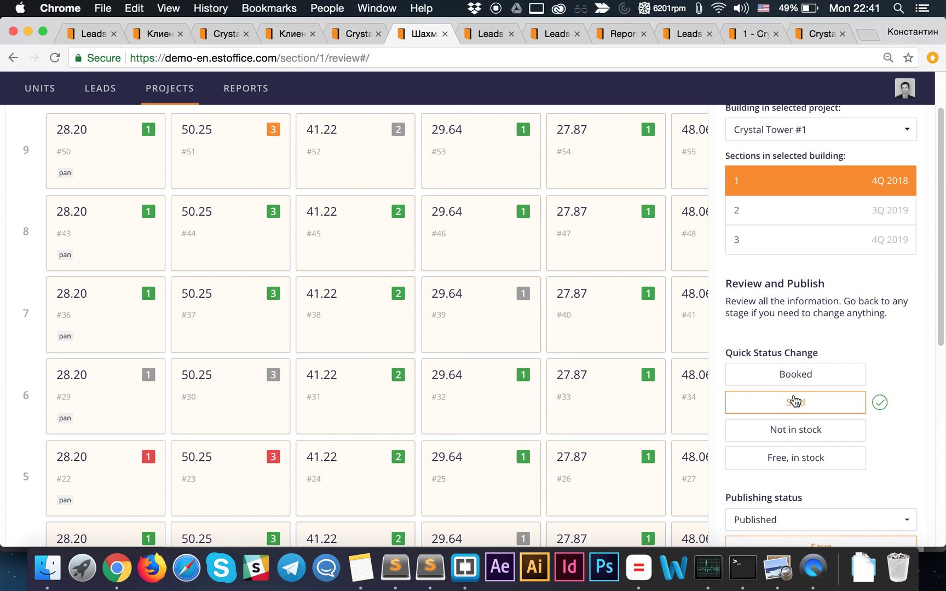
pyautogui.click(793, 403)
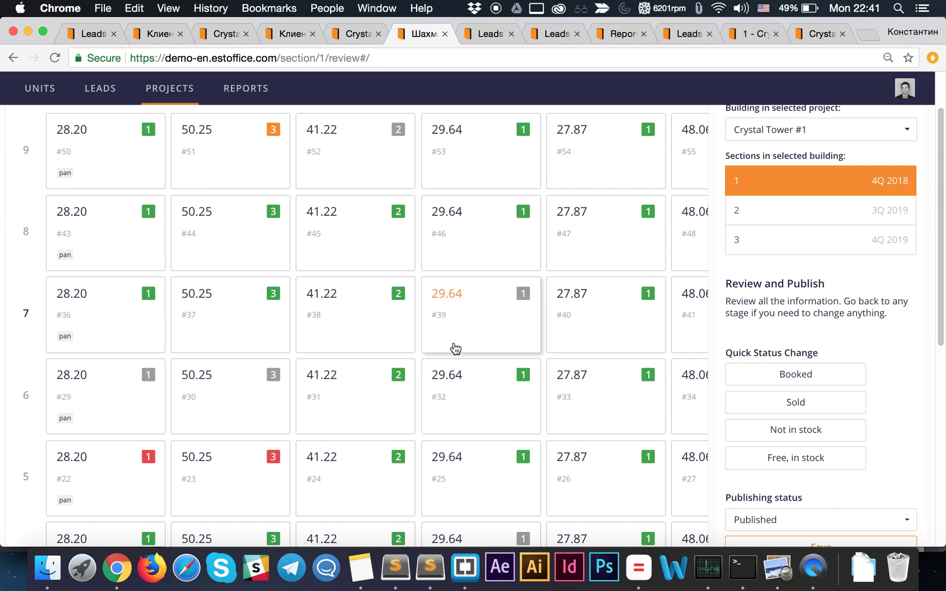
pyautogui.scroll(3, 515, 333)
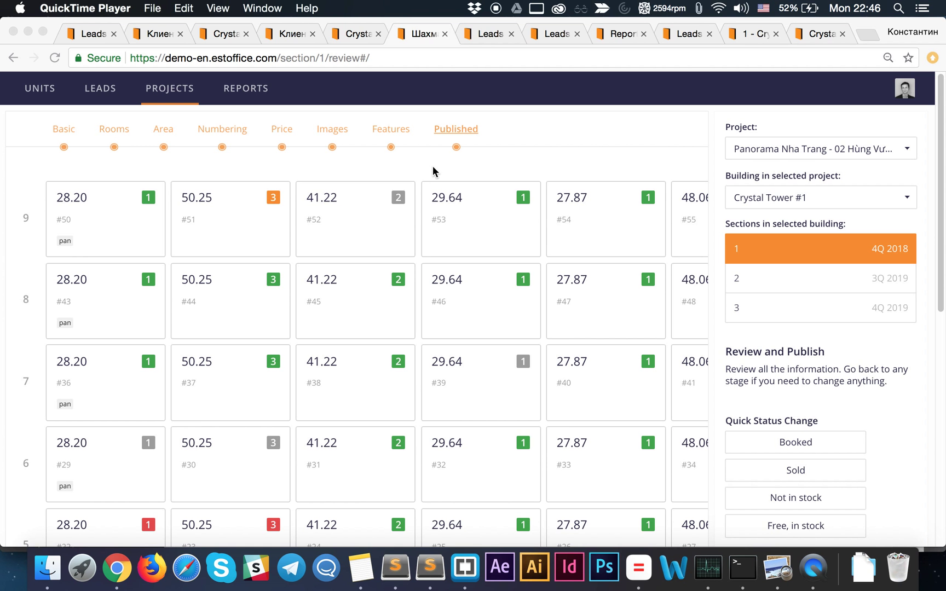
# - On the lead's page, discard the open task form and start a new task under Tasks
pyautogui.click(488, 34)
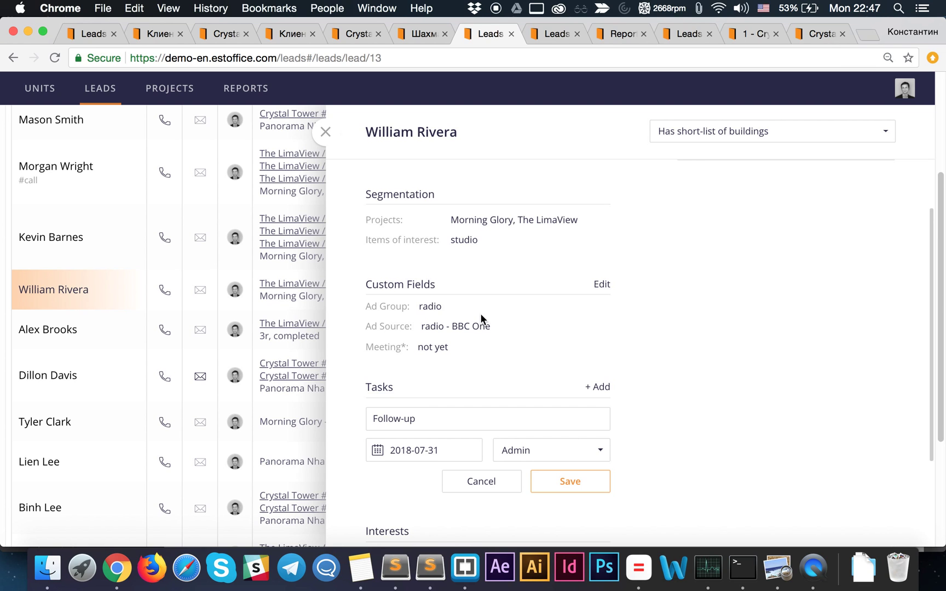
pyautogui.scroll(4, 481, 315)
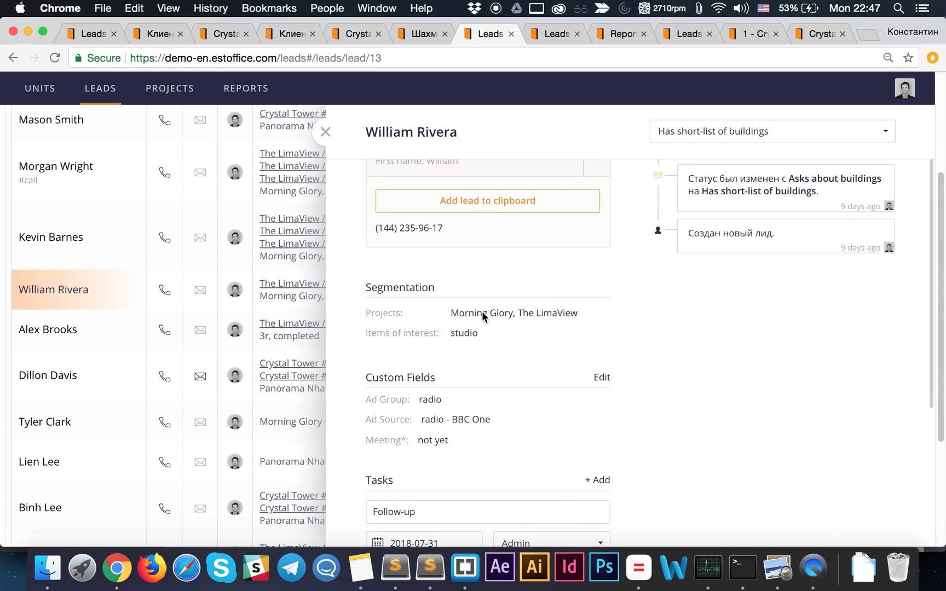
pyautogui.scroll(-4, 482, 315)
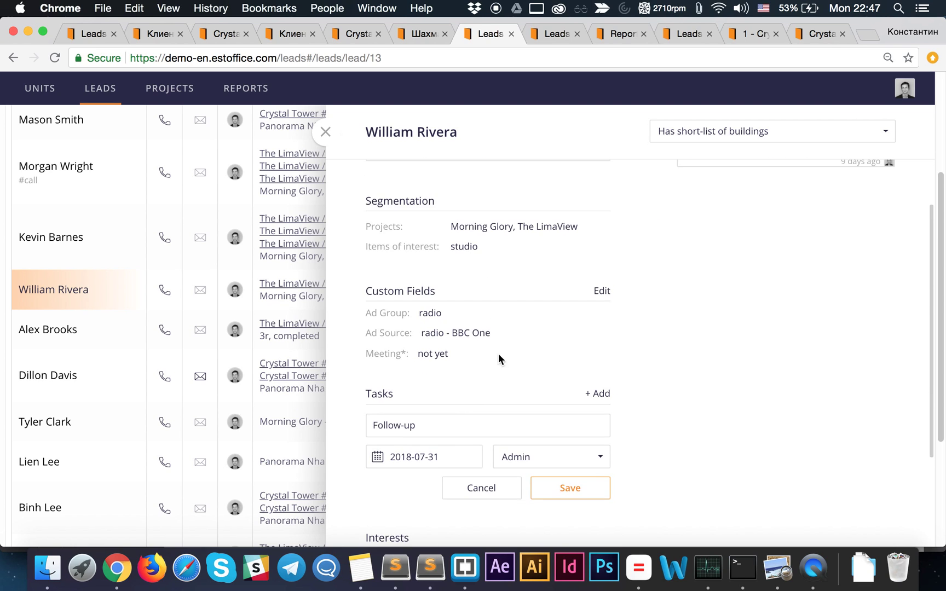
pyautogui.scroll(-1, 490, 337)
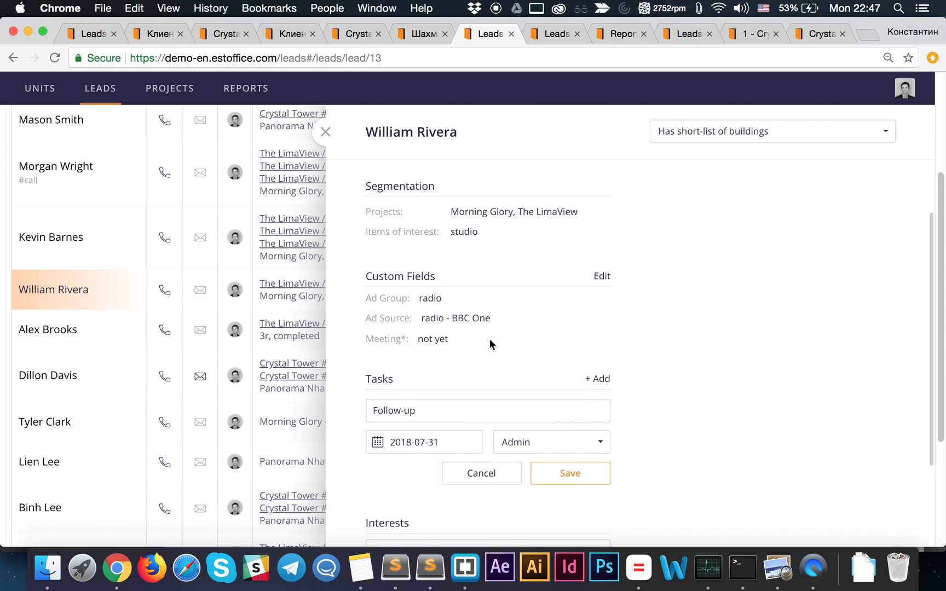
pyautogui.click(483, 474)
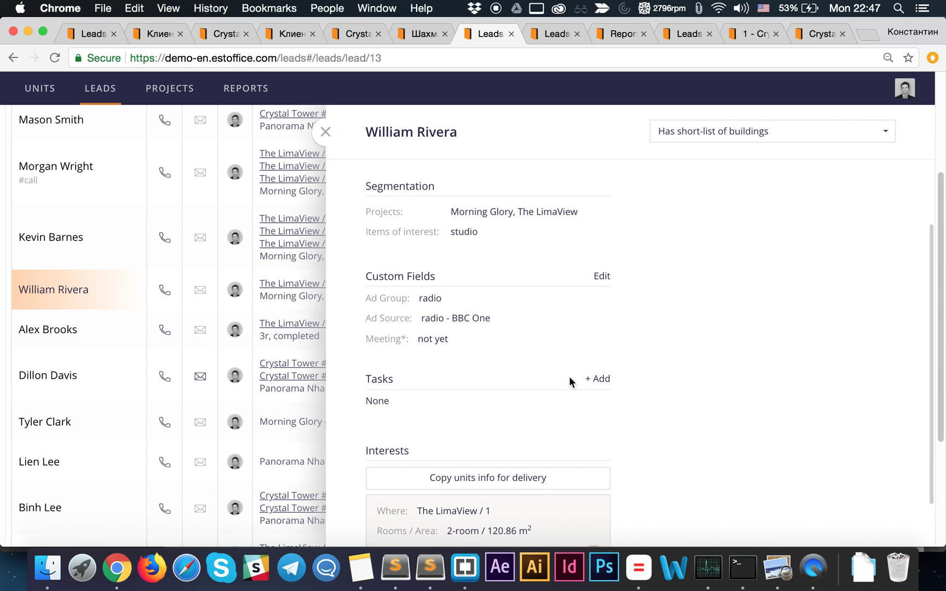
pyautogui.click(601, 385)
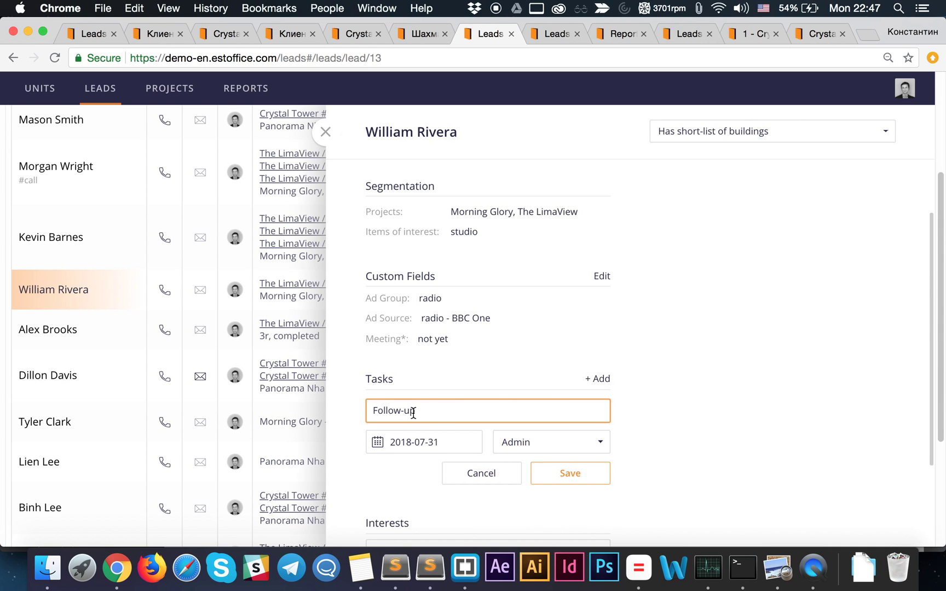
# - Save a Follow-up task due 2018-07-31 assigned to Admin on the lead's card
pyautogui.click(435, 442)
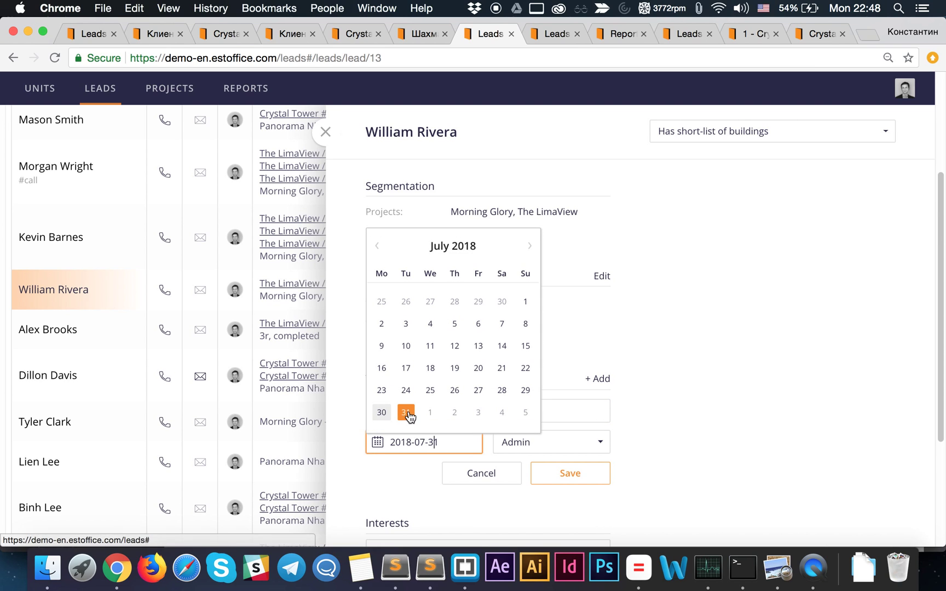
pyautogui.click(394, 466)
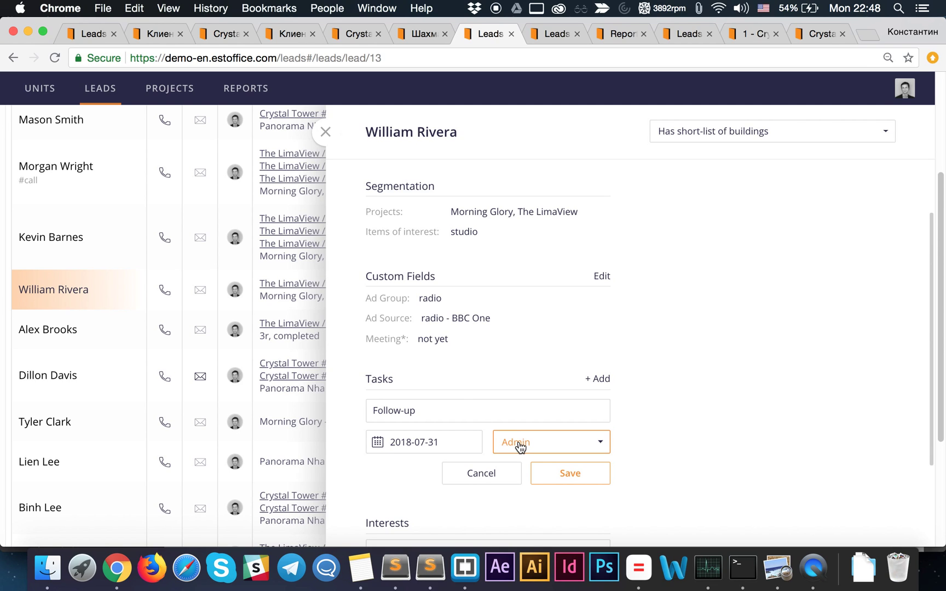
pyautogui.click(557, 446)
pyautogui.click(664, 430)
pyautogui.click(573, 475)
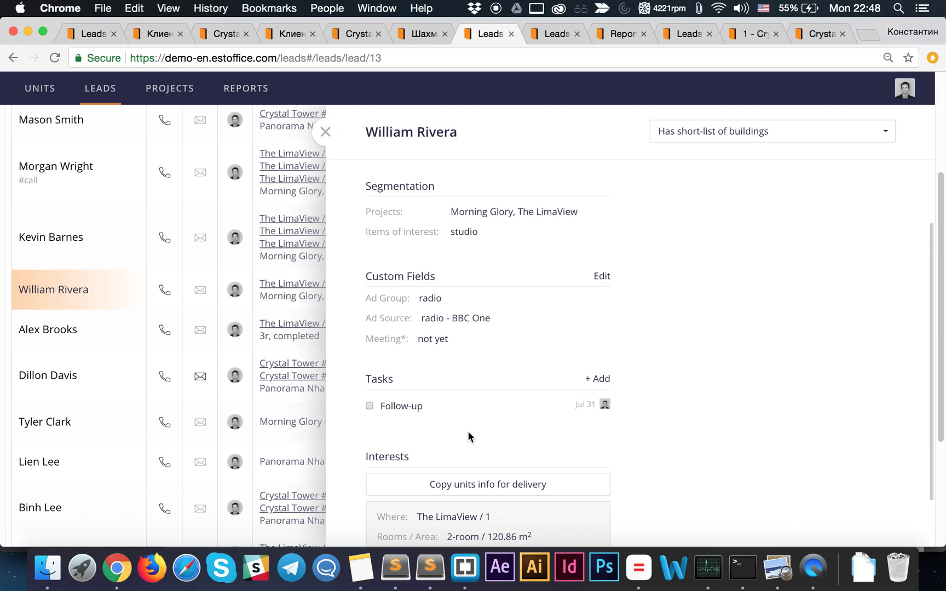
# - Switch to the Crystal Tower #1 Section 1 units grid
pyautogui.moveTo(429, 407)
pyautogui.moveTo(385, 415)
pyautogui.click(240, 34)
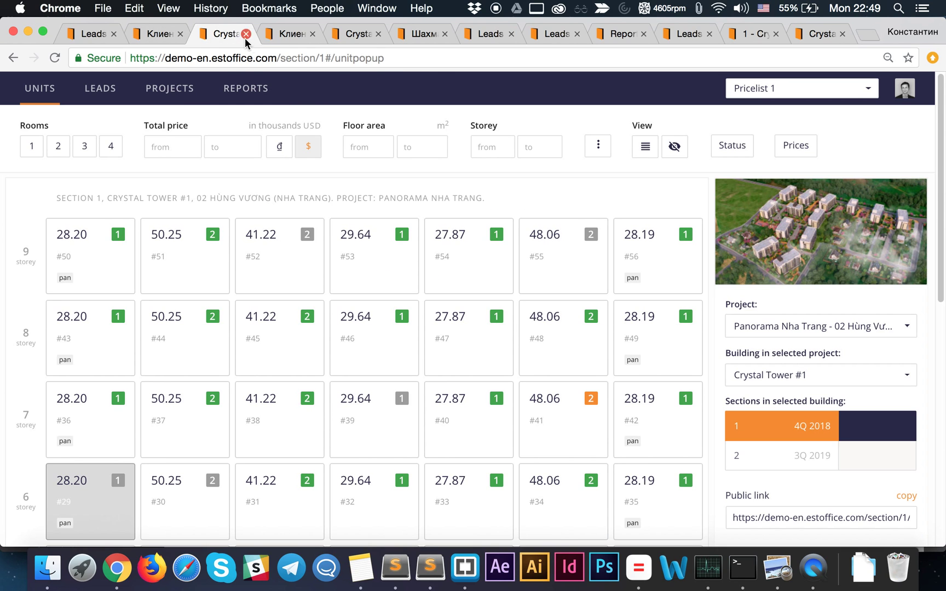
# - Open sold unit #29 and scroll through its card and deal details
pyautogui.click(99, 510)
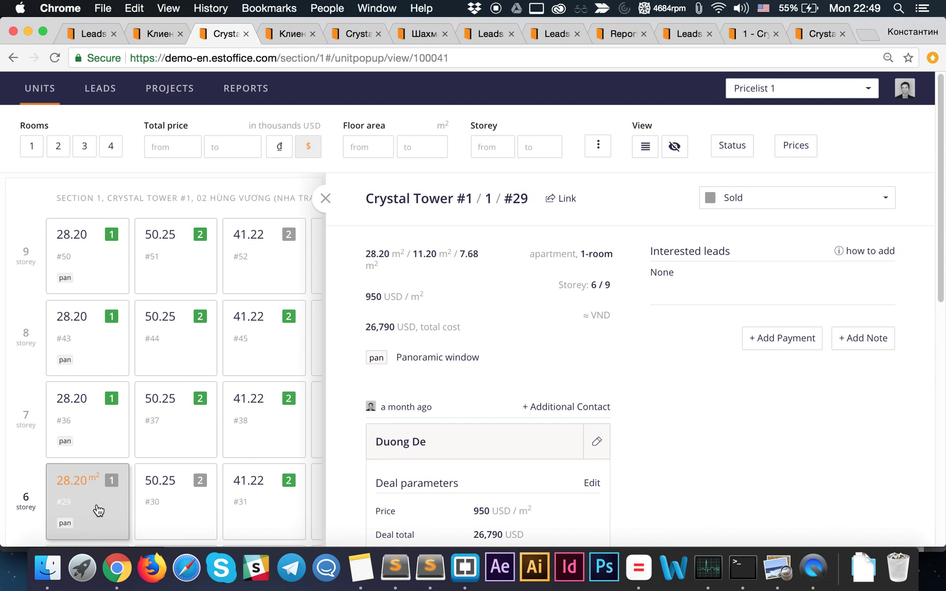
pyautogui.scroll(-5, 433, 478)
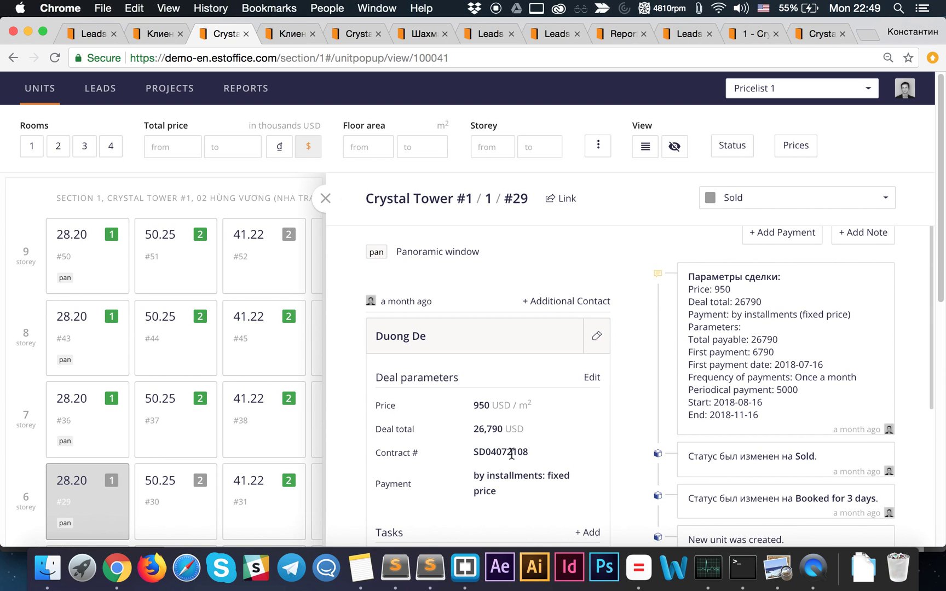
pyautogui.scroll(-1, 512, 454)
pyautogui.scroll(-3, 512, 454)
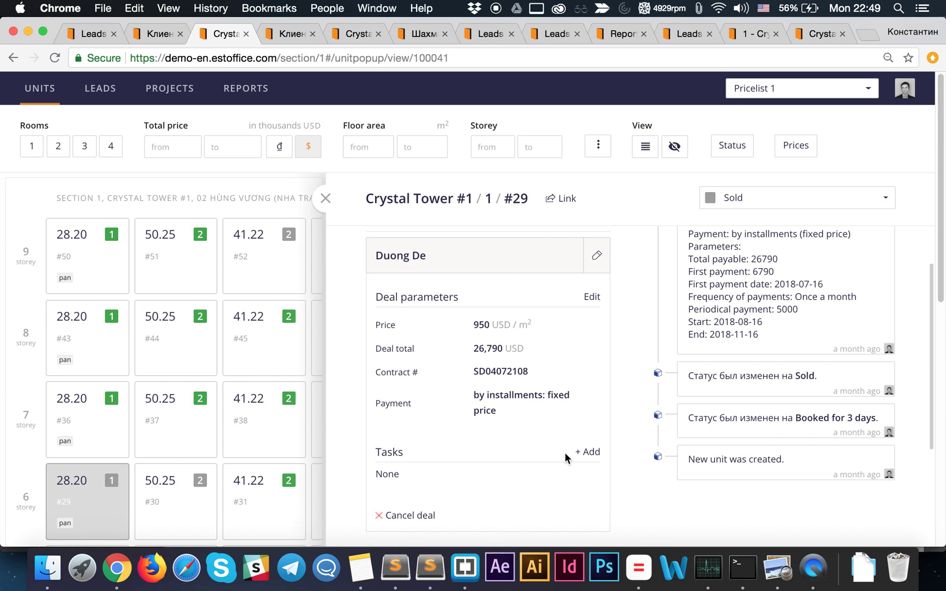
# - Start a task on unit #29's deal, discard it, and return to the Leads list
pyautogui.click(594, 458)
pyautogui.scroll(-5, 416, 472)
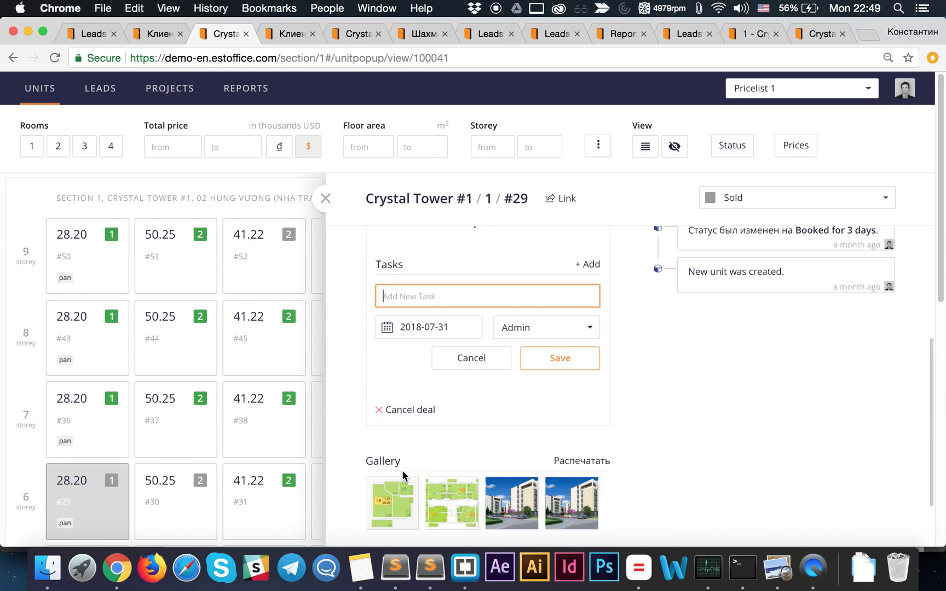
pyautogui.click(463, 367)
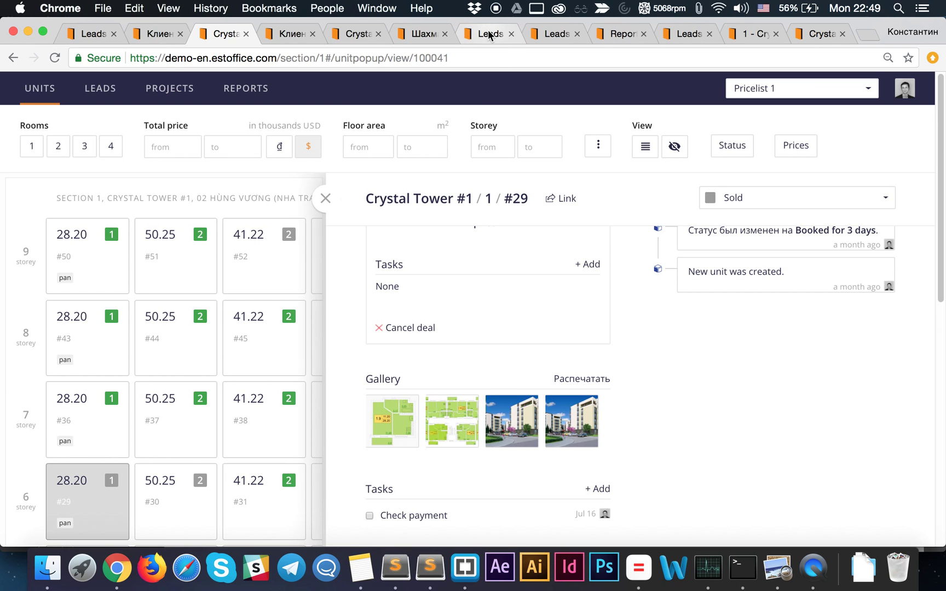
pyautogui.click(556, 34)
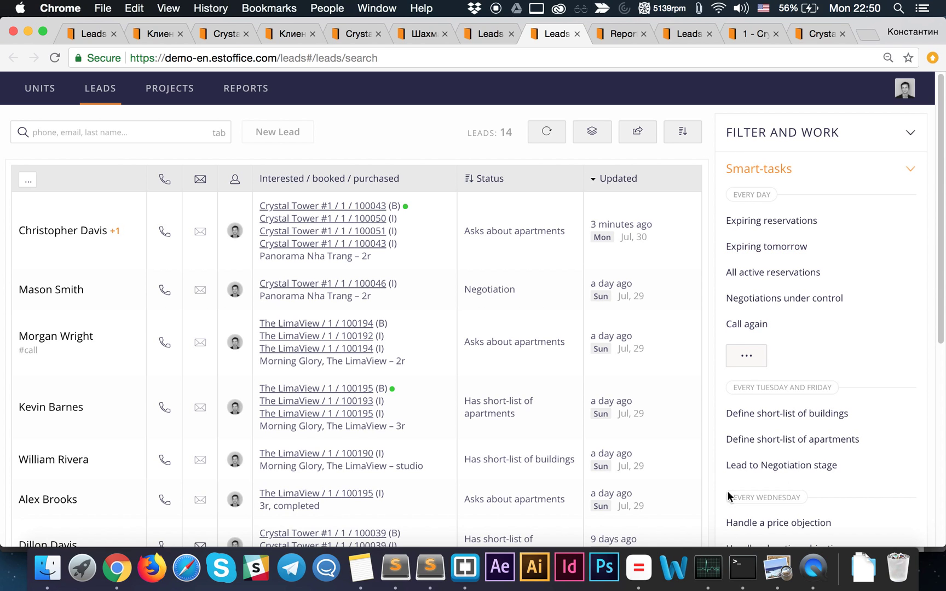
# - Collapse Smart-tasks and filter leads by Lead status 'Website request'
pyautogui.click(908, 174)
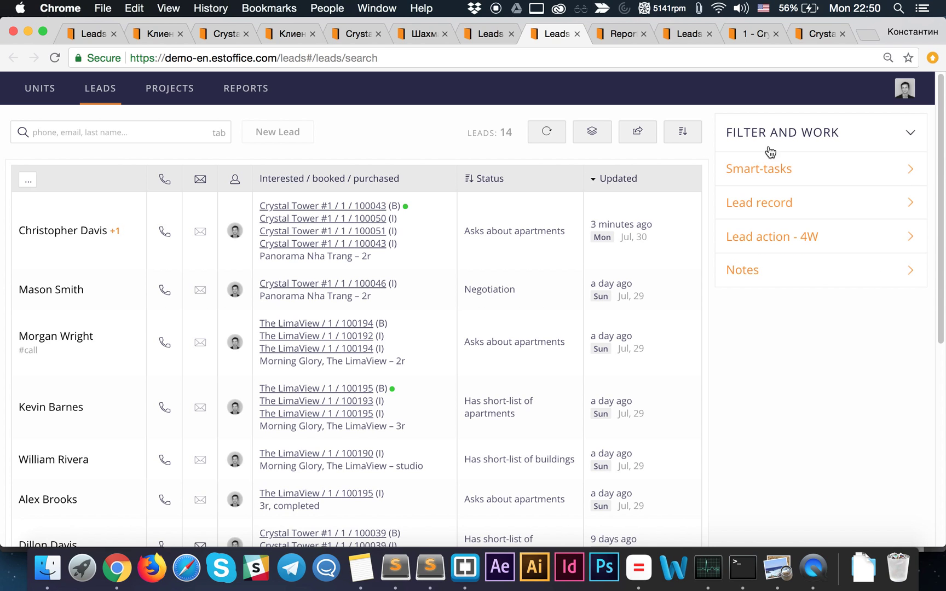
pyautogui.click(906, 172)
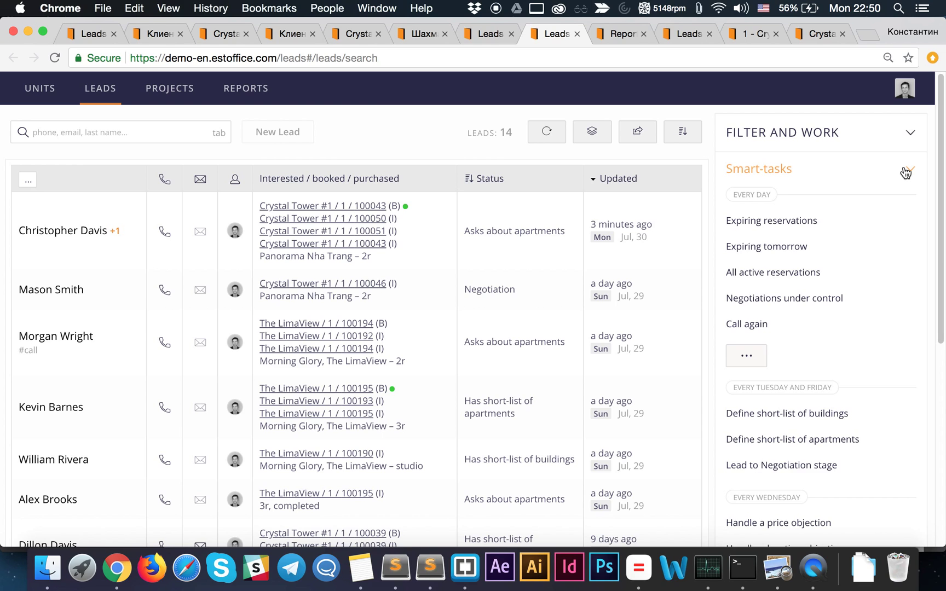
pyautogui.click(905, 172)
pyautogui.click(884, 174)
pyautogui.click(909, 170)
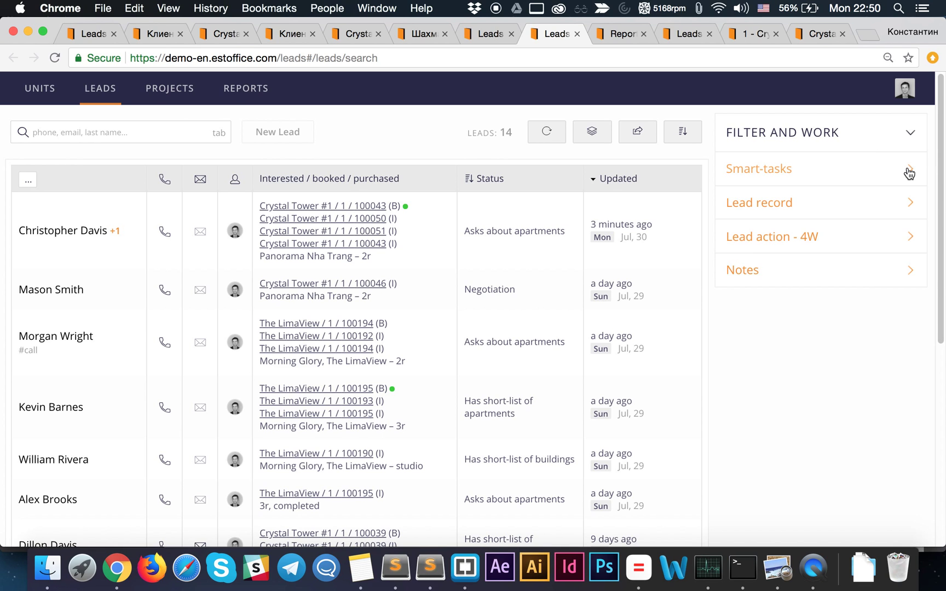
pyautogui.click(870, 213)
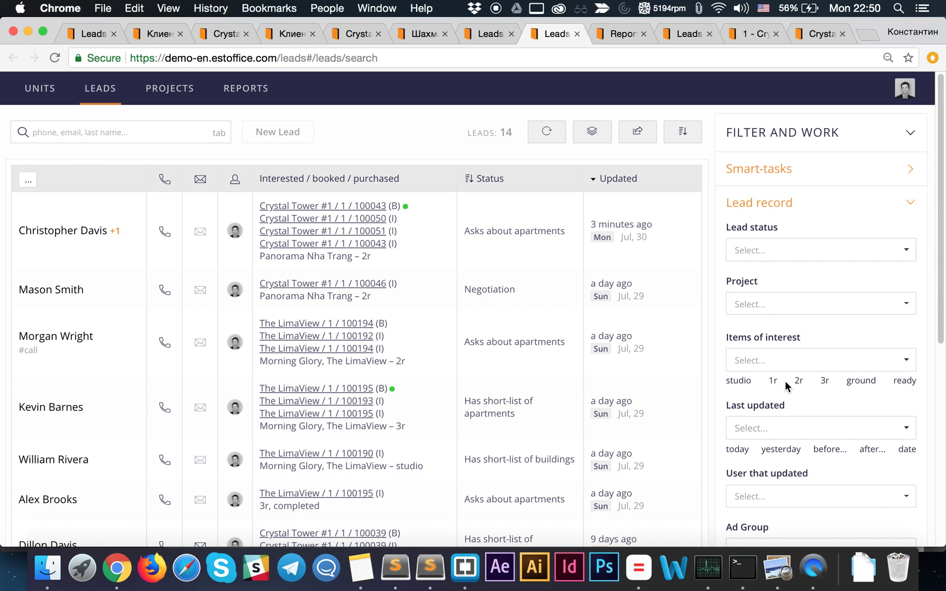
pyautogui.click(785, 251)
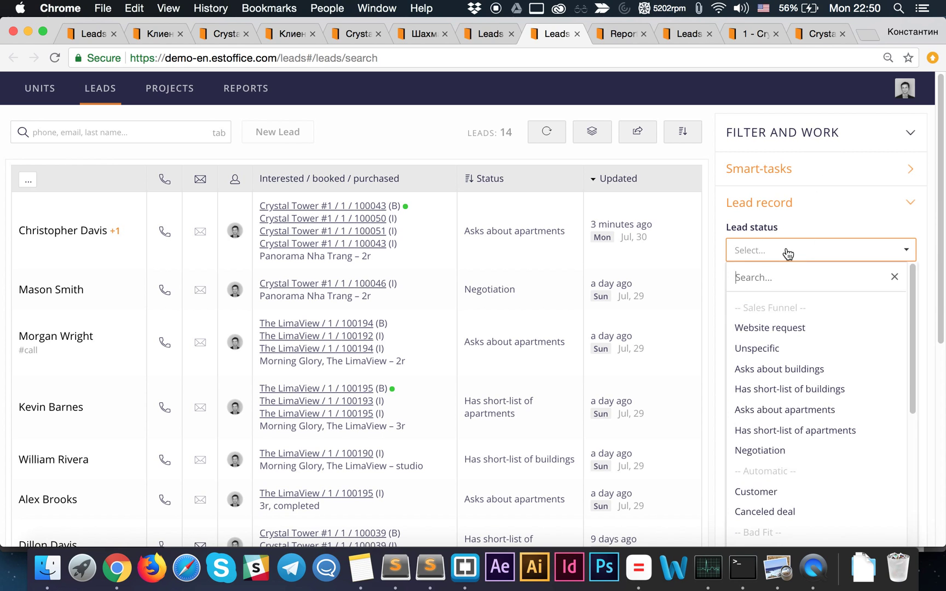
pyautogui.click(789, 329)
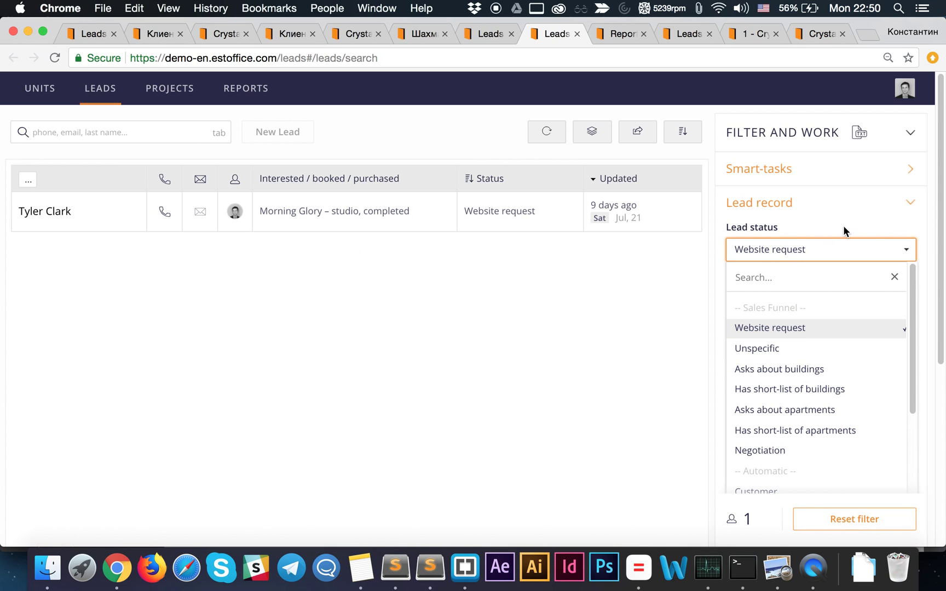
pyautogui.click(312, 239)
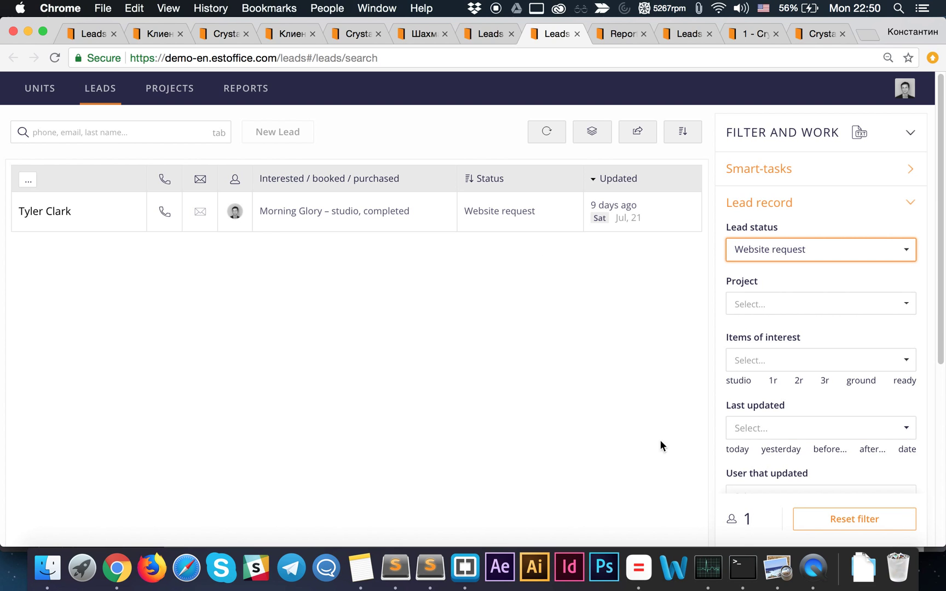
# - View the current filter as TXT, then hide it and reopen Smart-tasks
pyautogui.click(859, 136)
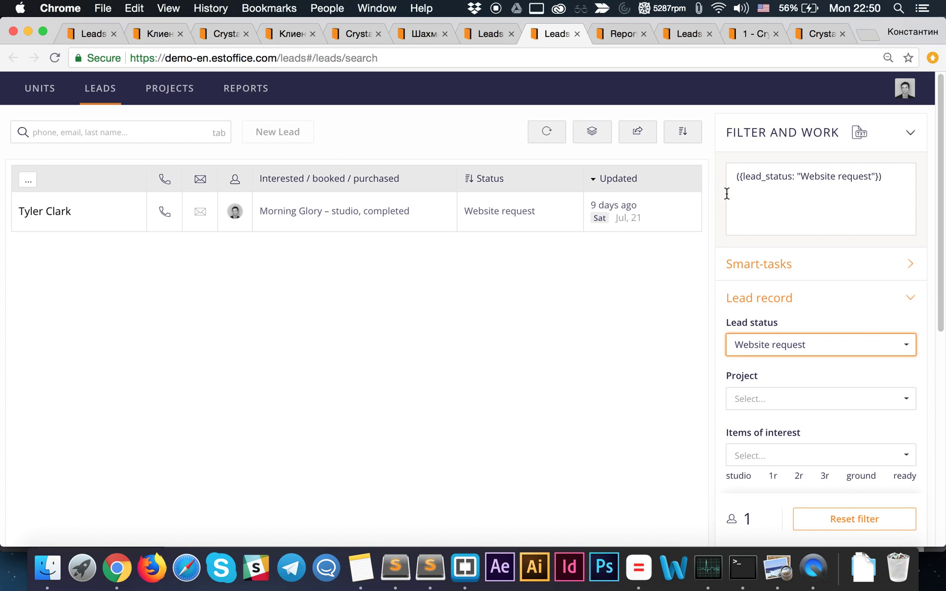
pyautogui.click(894, 179)
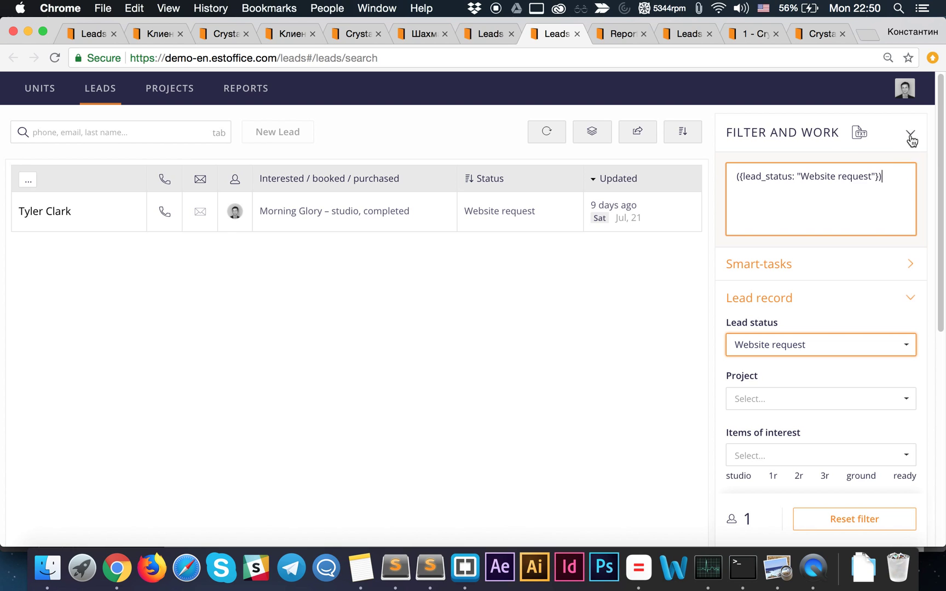
pyautogui.click(859, 134)
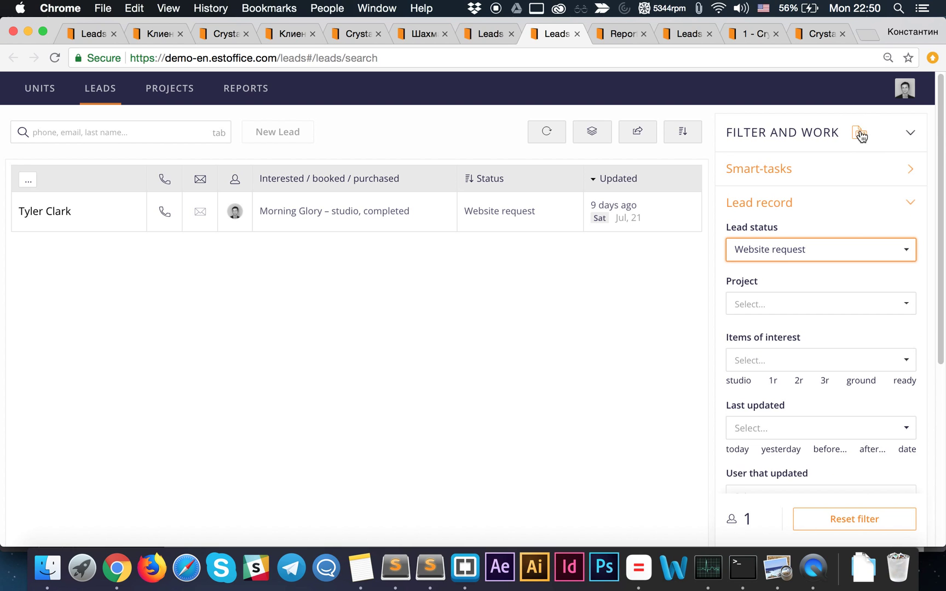
pyautogui.click(849, 178)
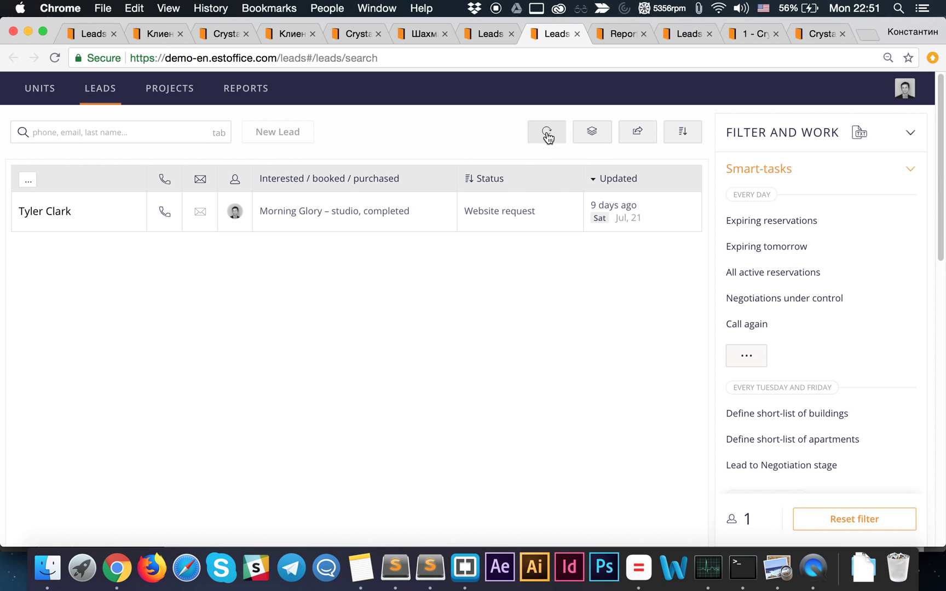
# - Reset the filter and preview the reservation and 'Negotiations under control' smart-tasks with their descriptions
pyautogui.click(854, 520)
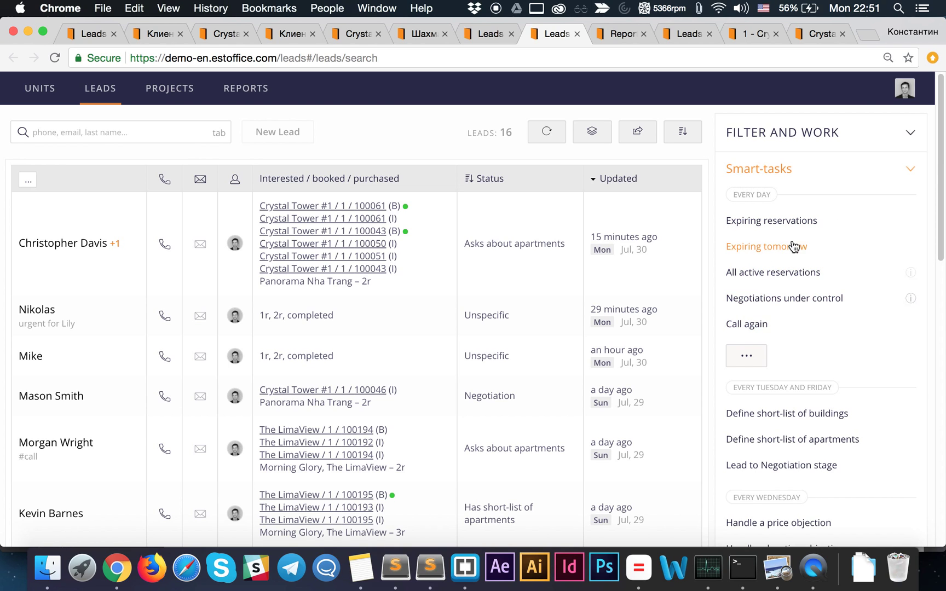
pyautogui.click(770, 224)
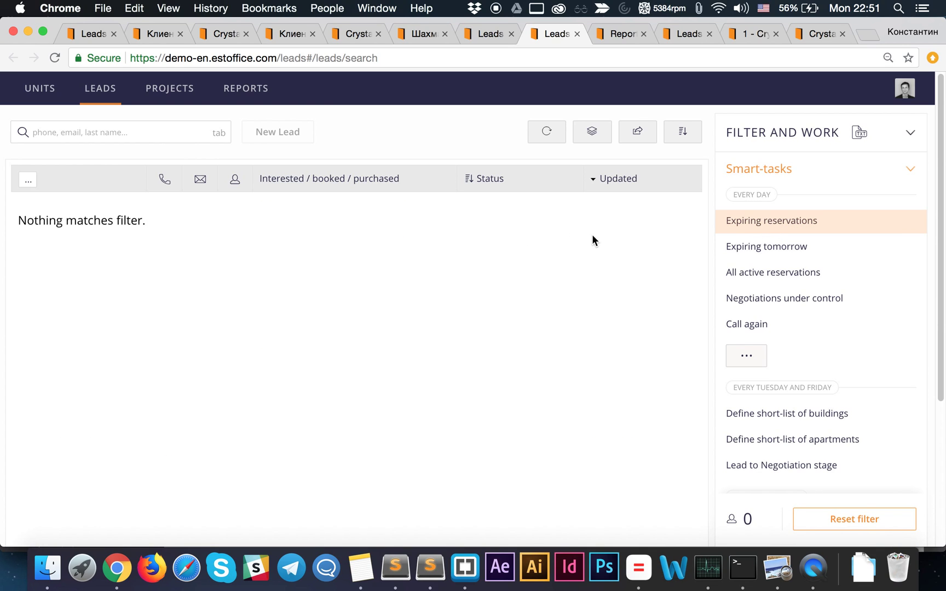
pyautogui.click(768, 252)
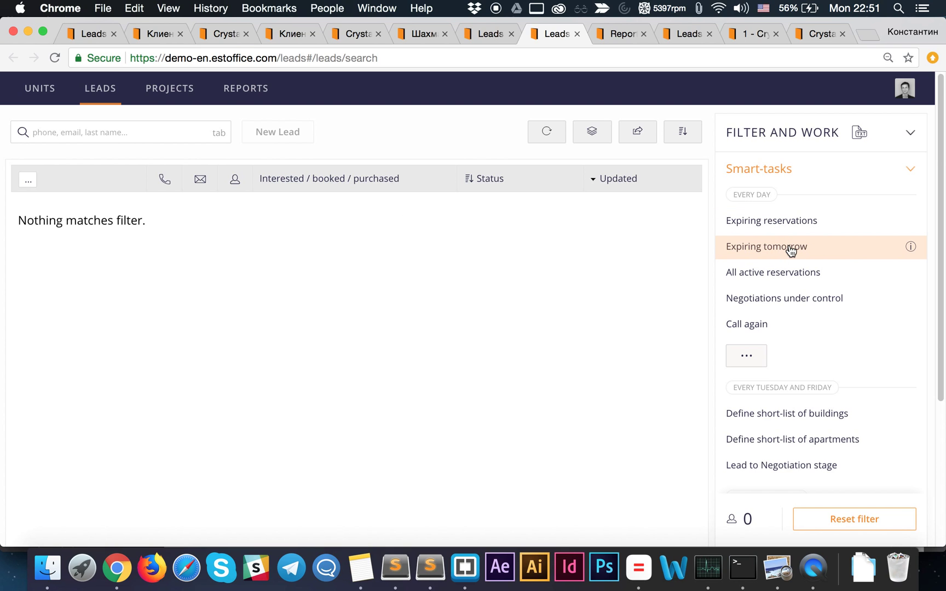
pyautogui.click(791, 274)
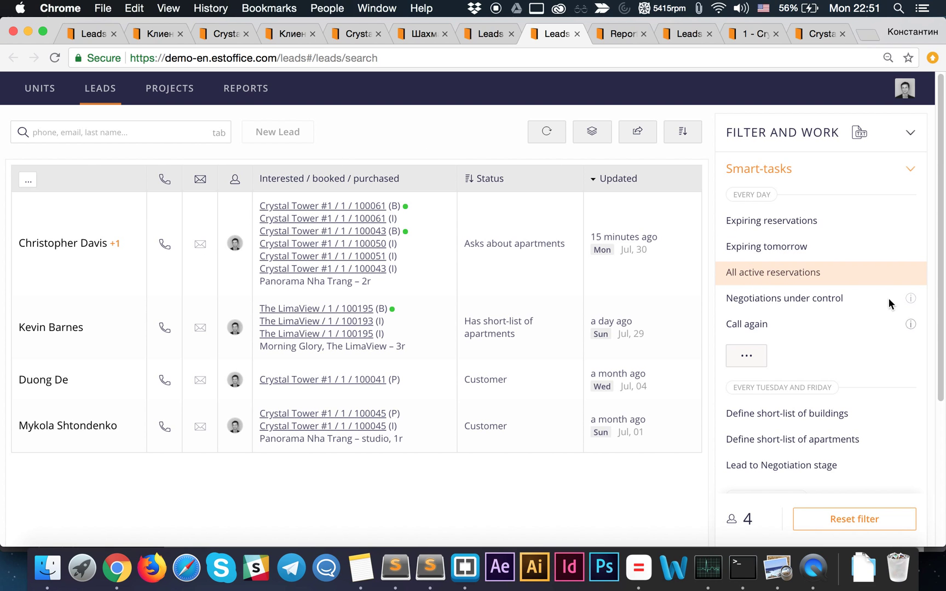
pyautogui.click(910, 272)
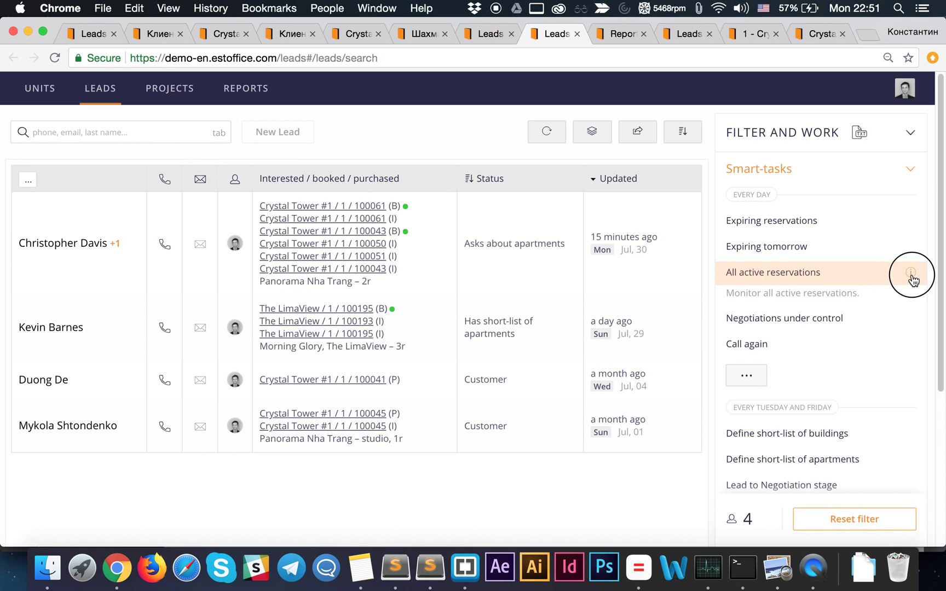
pyautogui.click(786, 301)
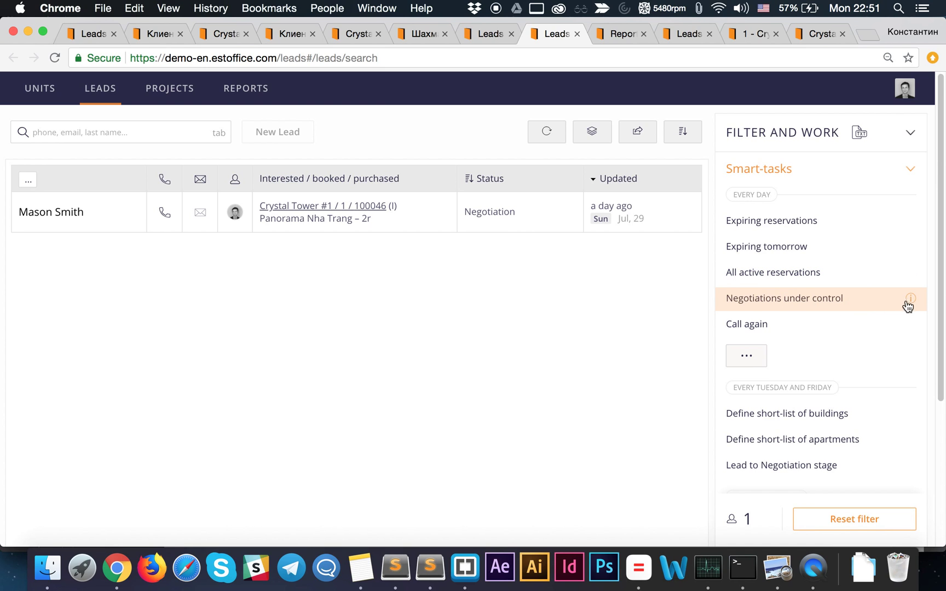
pyautogui.click(909, 300)
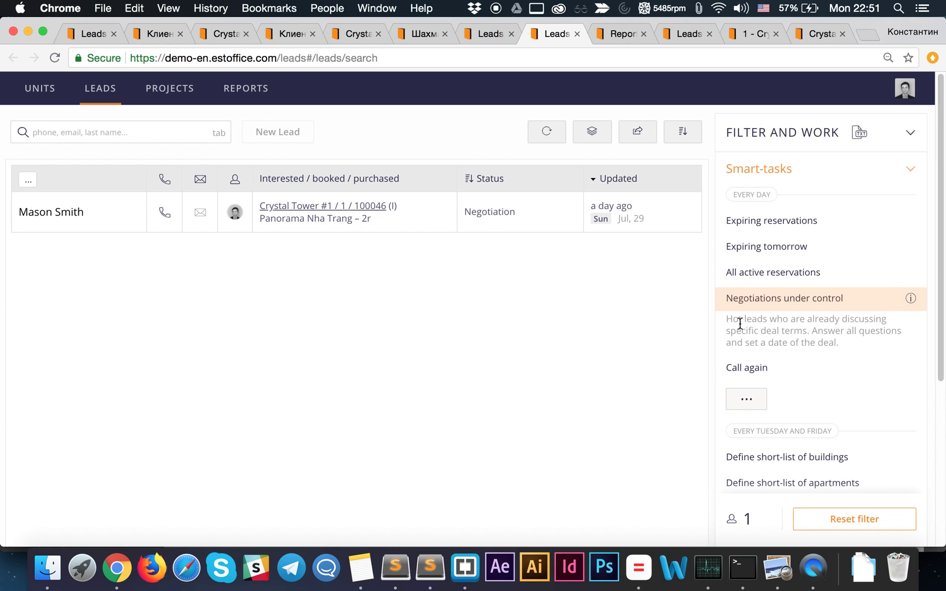
pyautogui.click(910, 299)
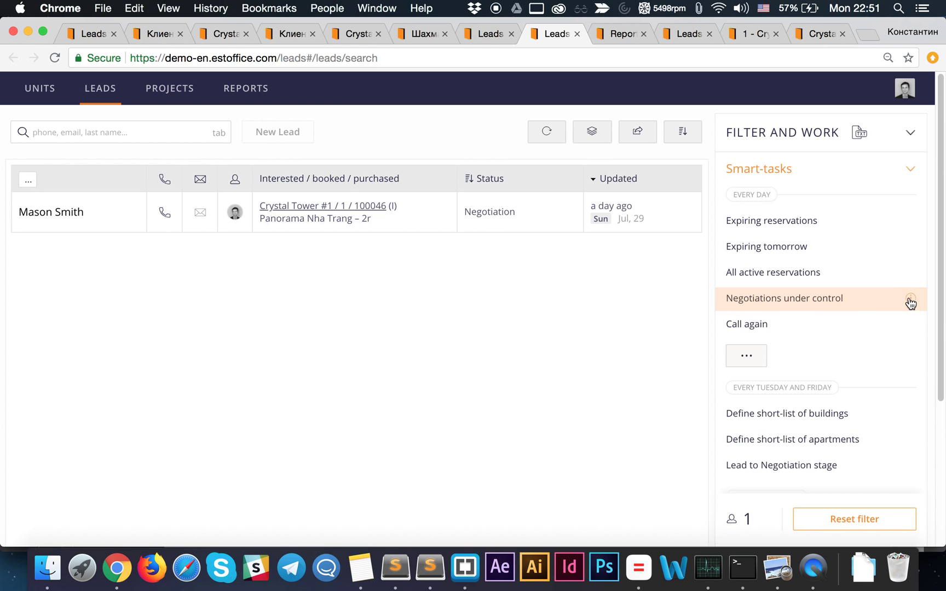
# - Filter leads to the 'Call again' smart-task and expand the full smart-task list
pyautogui.click(749, 326)
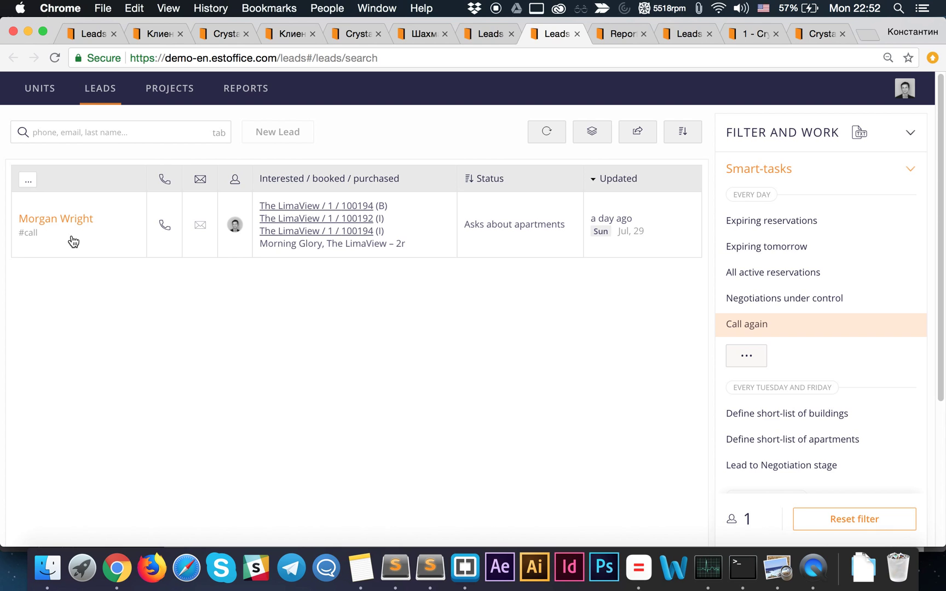
pyautogui.click(745, 357)
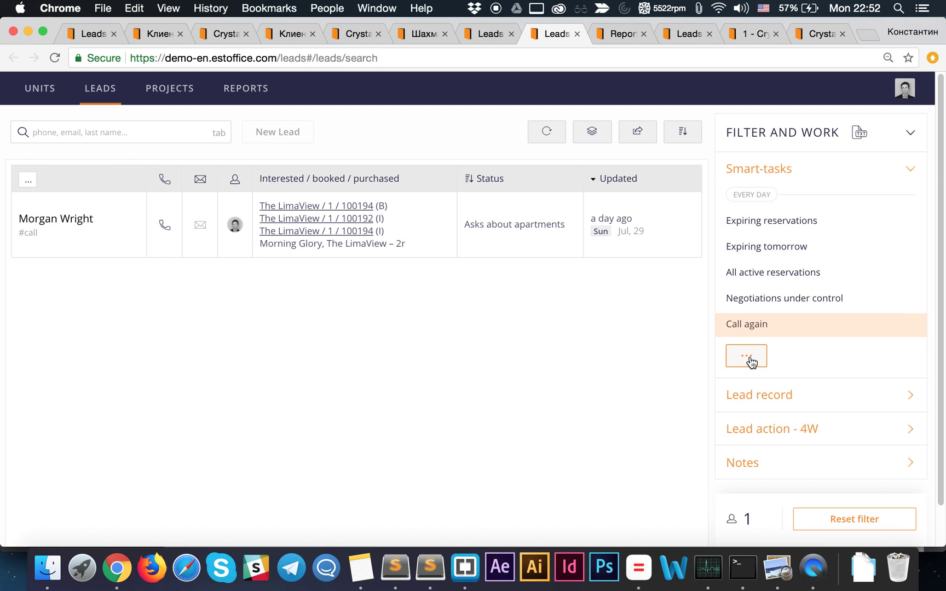
pyautogui.click(748, 358)
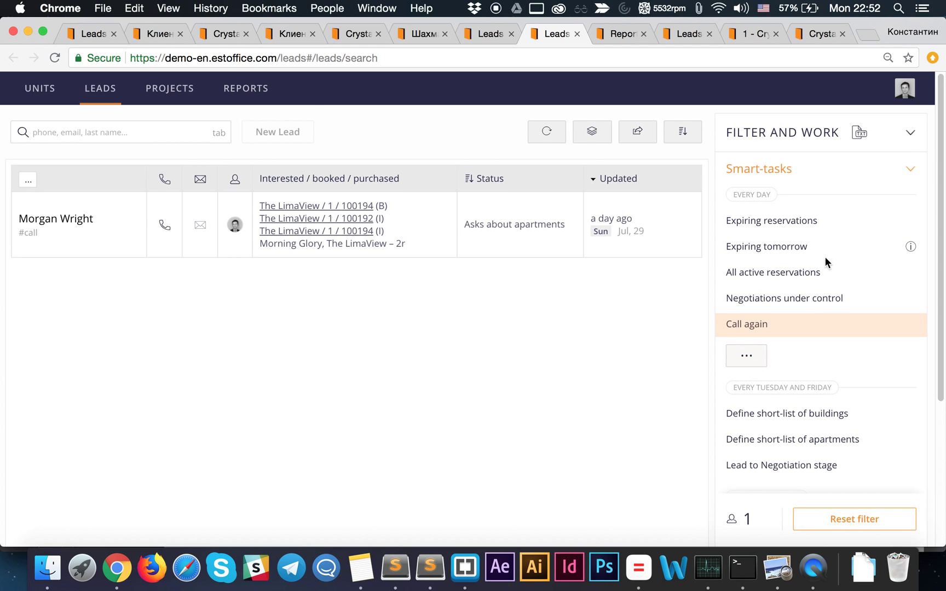
pyautogui.scroll(-1, 760, 357)
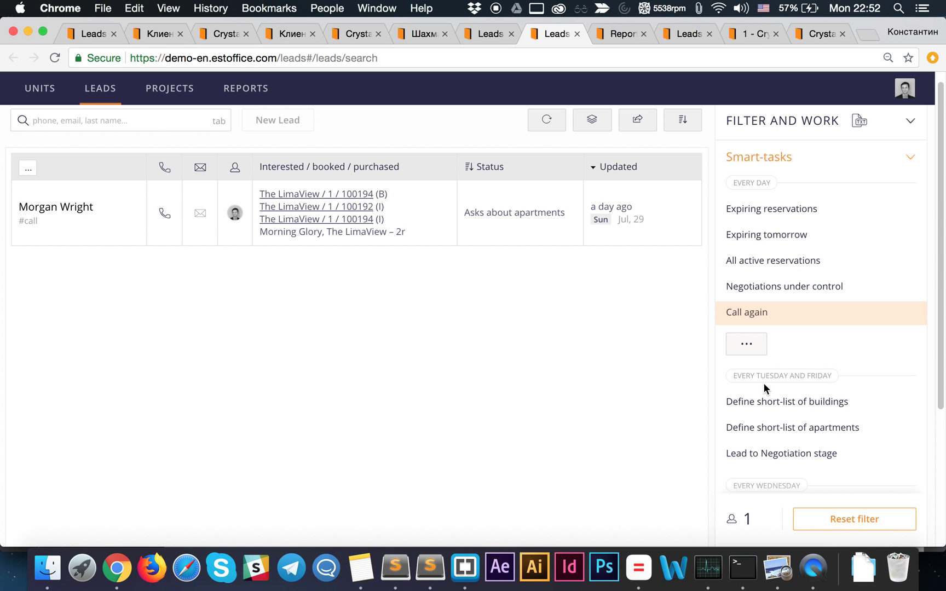
pyautogui.scroll(-2, 766, 383)
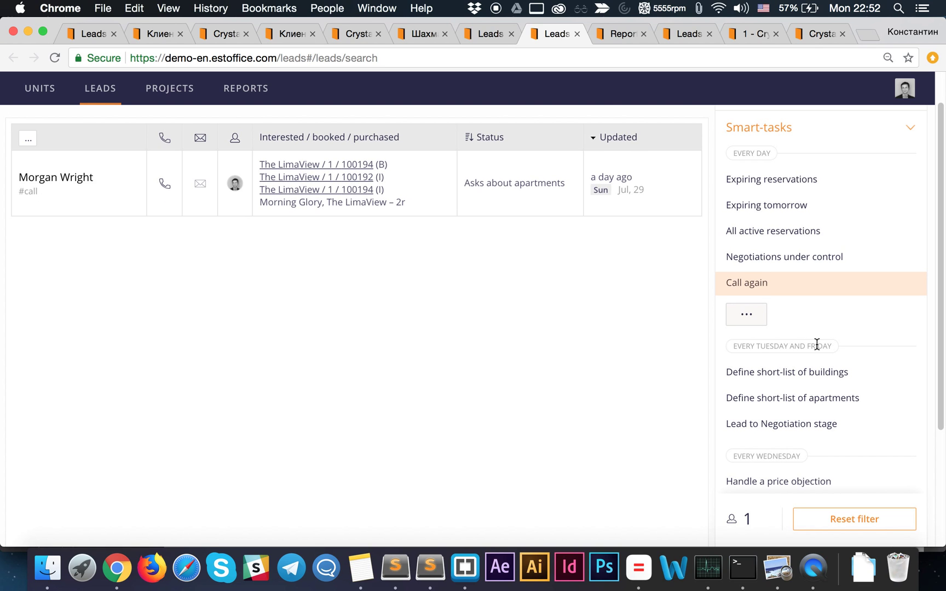
pyautogui.scroll(-1, 813, 372)
pyautogui.scroll(-1, 797, 451)
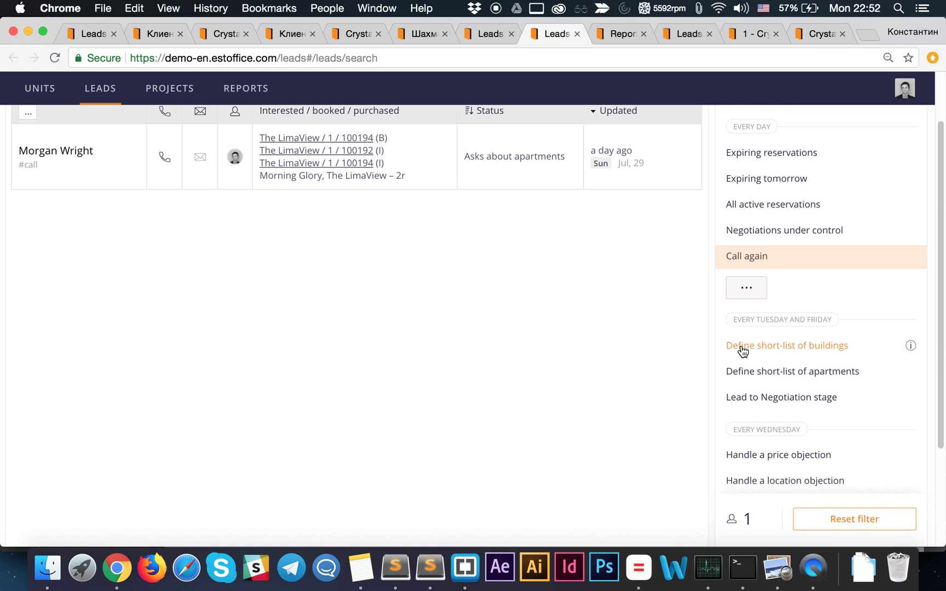
# - Filter to 'Define short-list of buildings', showing two leads, and display the task's description
pyautogui.click(790, 351)
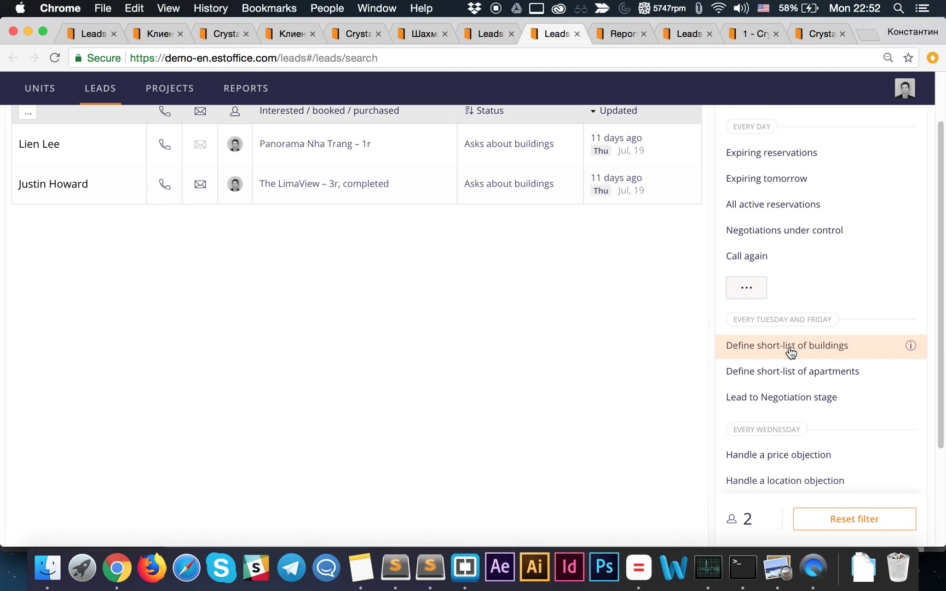
pyautogui.scroll(3, 531, 352)
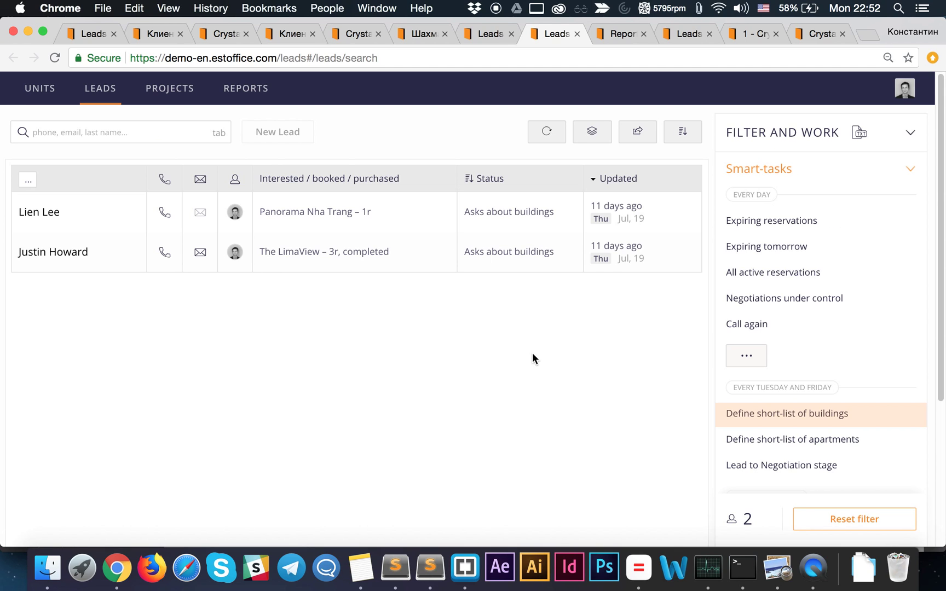
pyautogui.moveTo(777, 422)
pyautogui.moveTo(911, 414)
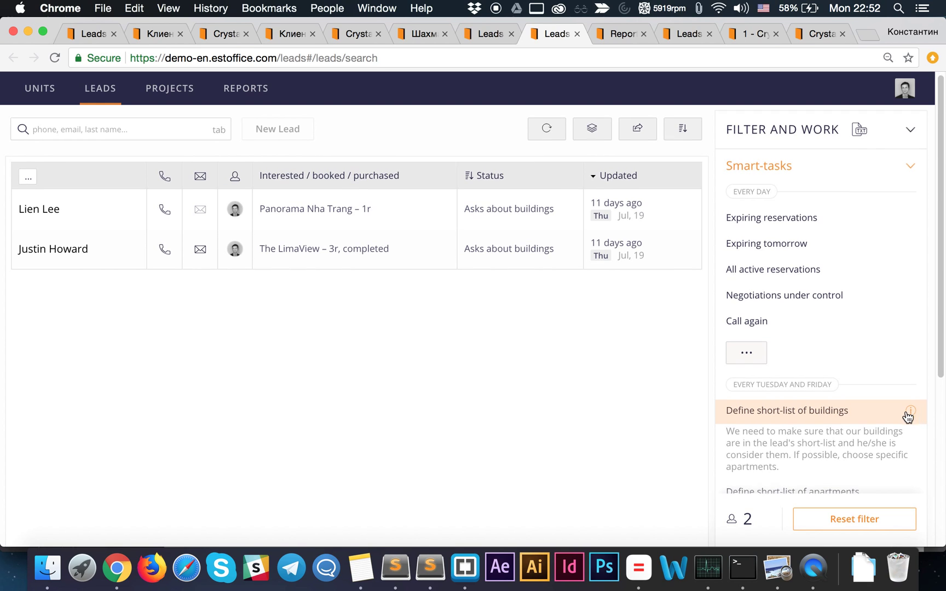
pyautogui.scroll(-2, 908, 416)
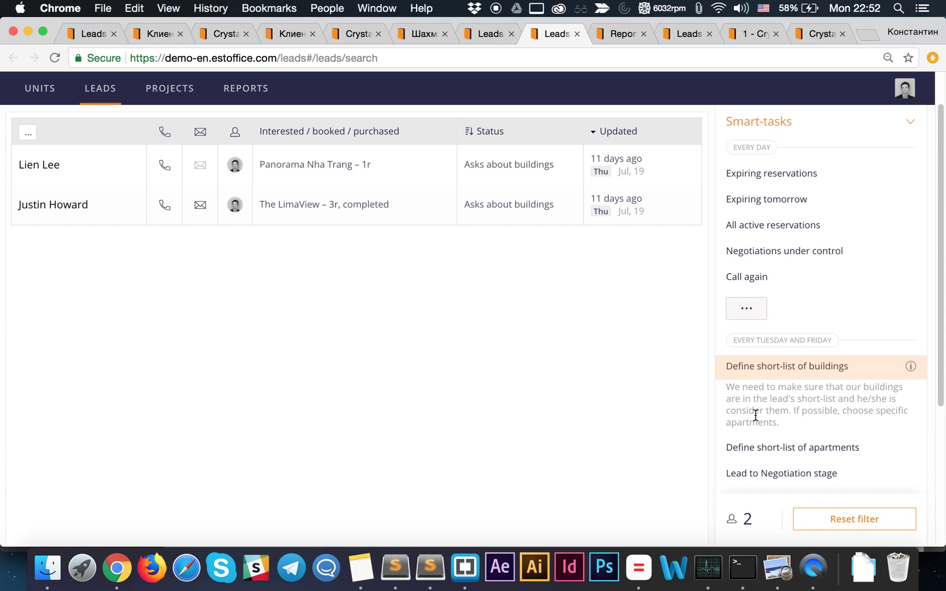
pyautogui.scroll(1, 543, 337)
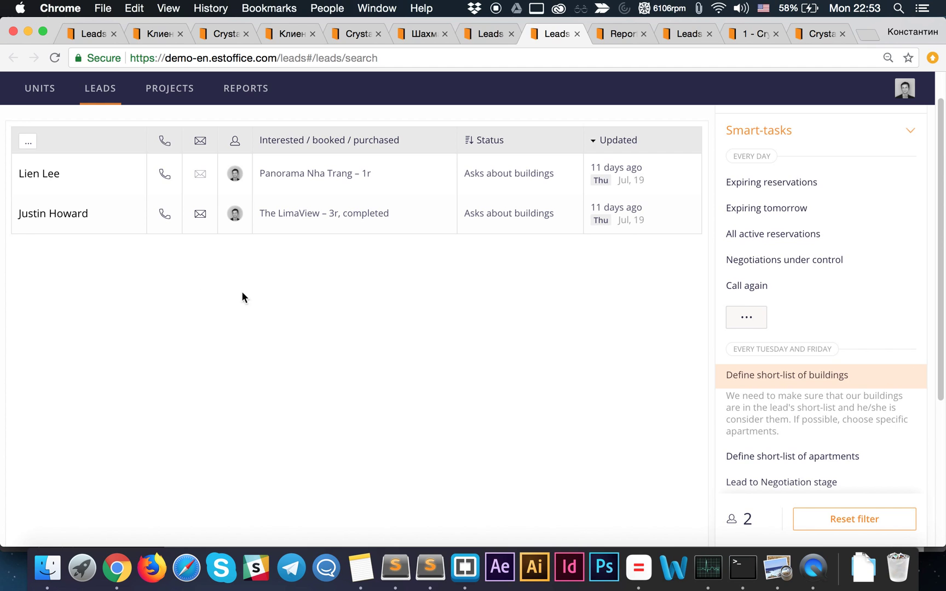
pyautogui.scroll(4, 175, 274)
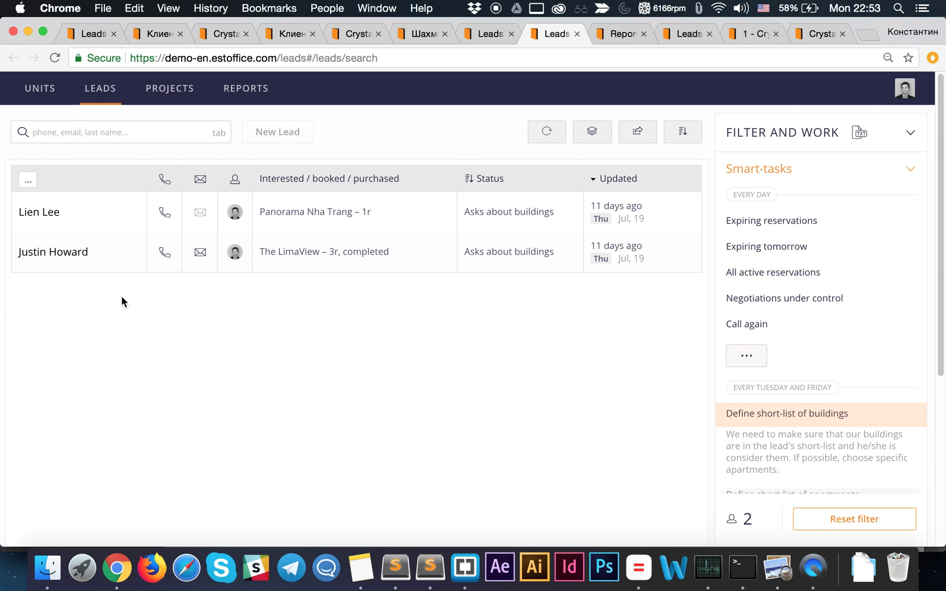
pyautogui.click(119, 215)
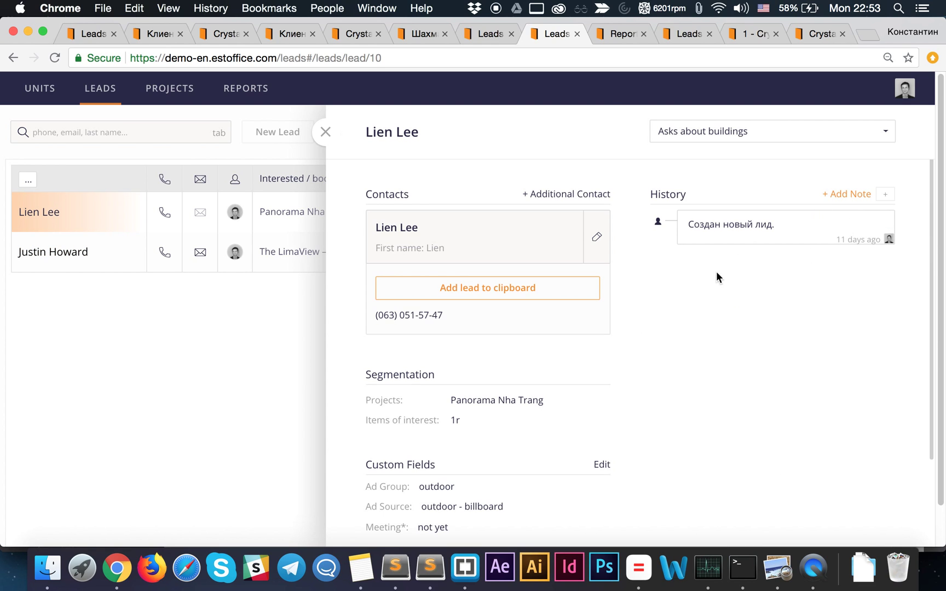
pyautogui.scroll(-2, 766, 274)
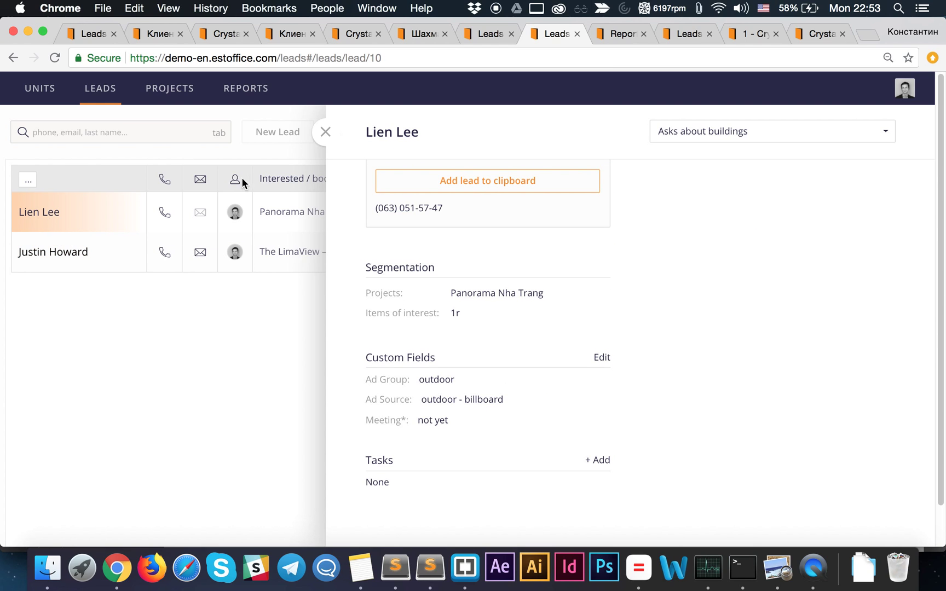
pyautogui.click(326, 133)
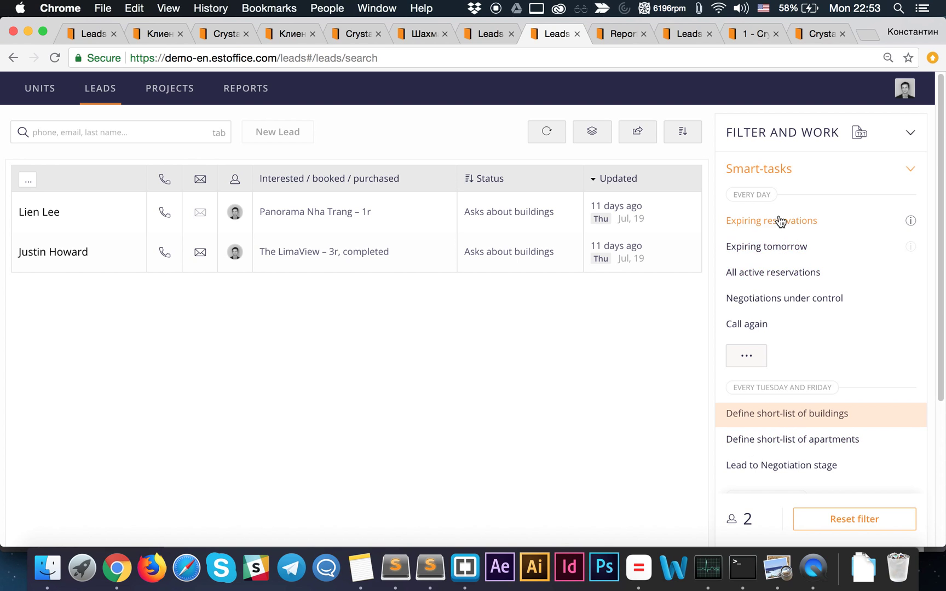
# - Filter leads by the 'Handle a price objection' smart-task, which matches no leads
pyautogui.scroll(-1, 756, 412)
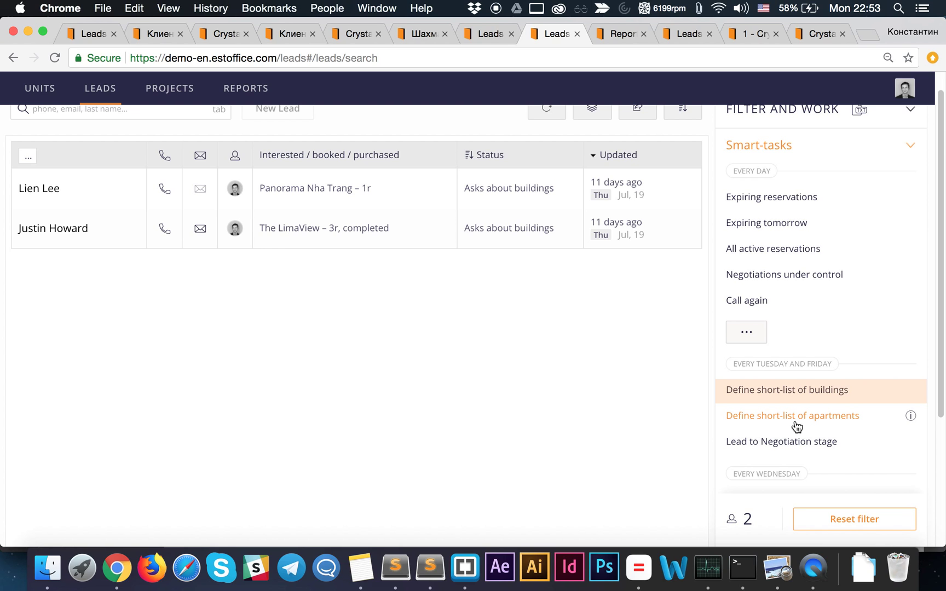
pyautogui.scroll(-4, 766, 416)
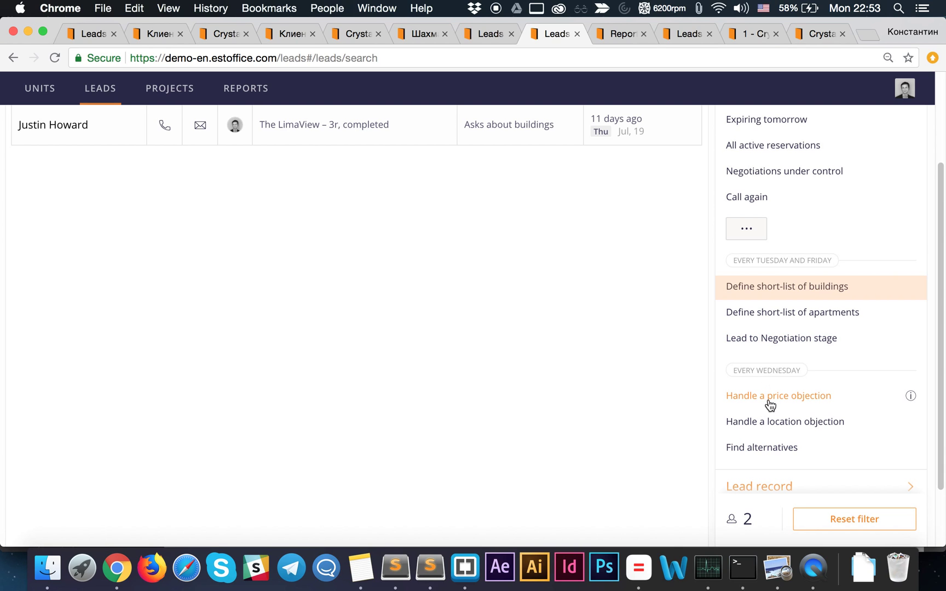
pyautogui.click(780, 402)
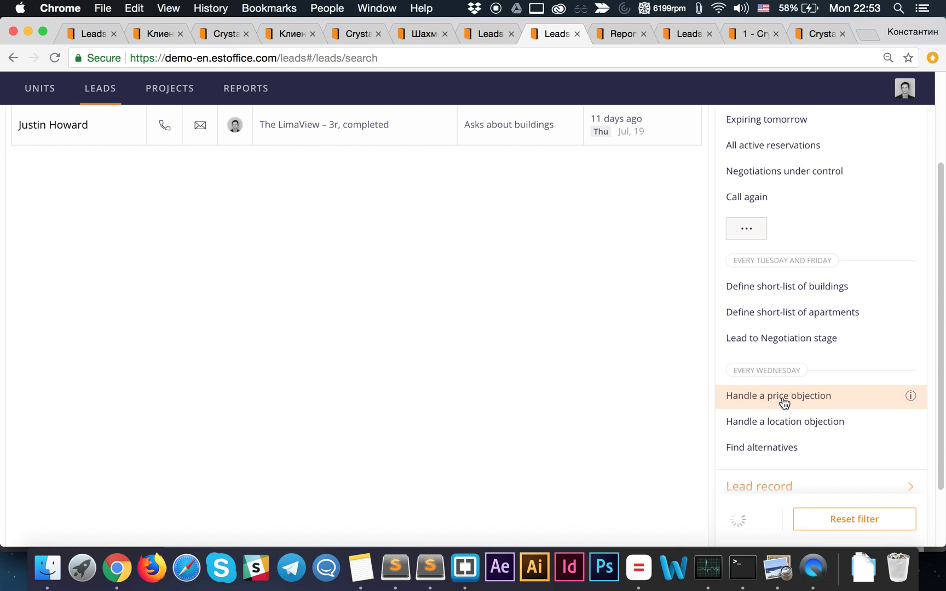
pyautogui.scroll(3, 465, 322)
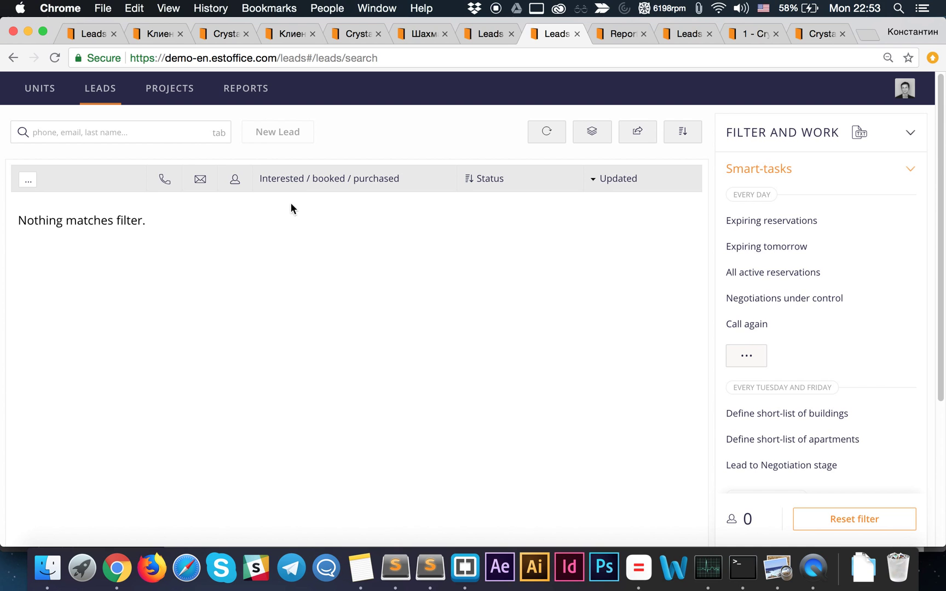
pyautogui.scroll(-4, 654, 323)
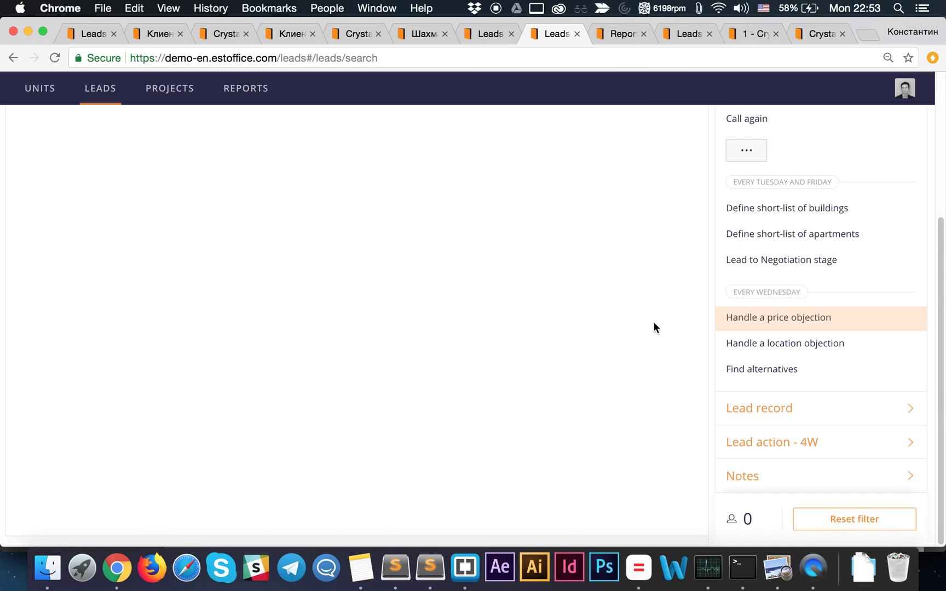
pyautogui.scroll(4, 602, 321)
# - Reset the filter so all 16 leads reload
pyautogui.scroll(-4, 508, 293)
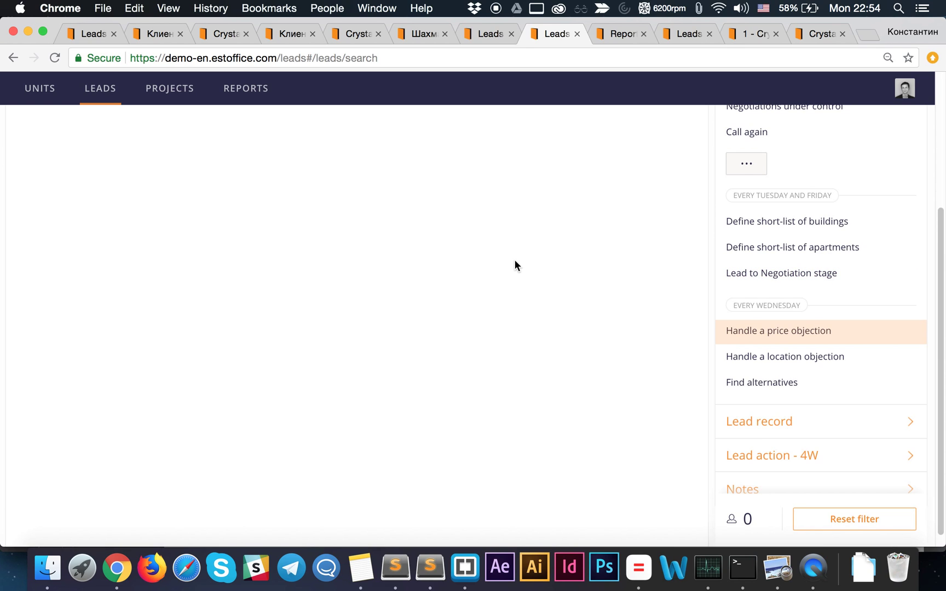
pyautogui.scroll(4, 513, 262)
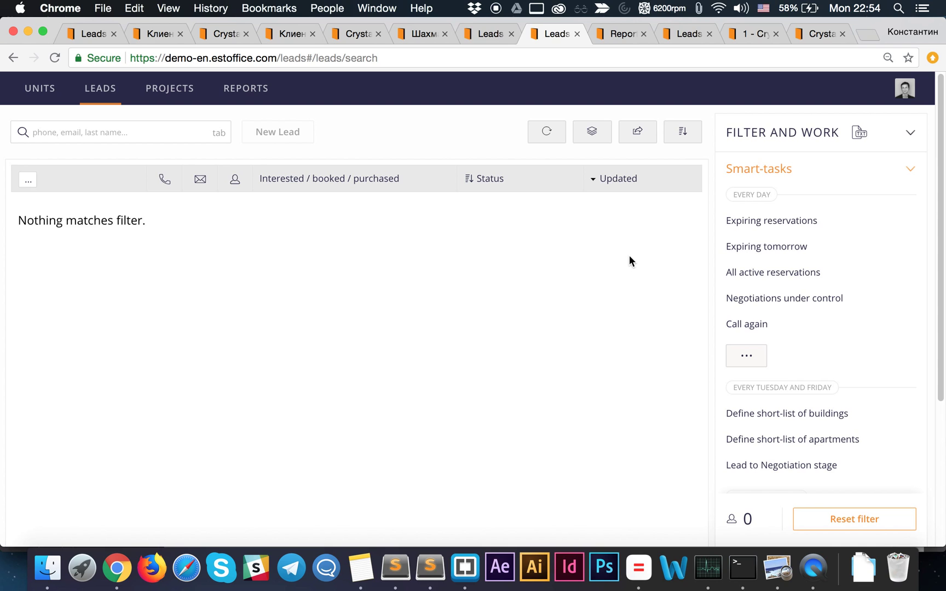
pyautogui.click(850, 524)
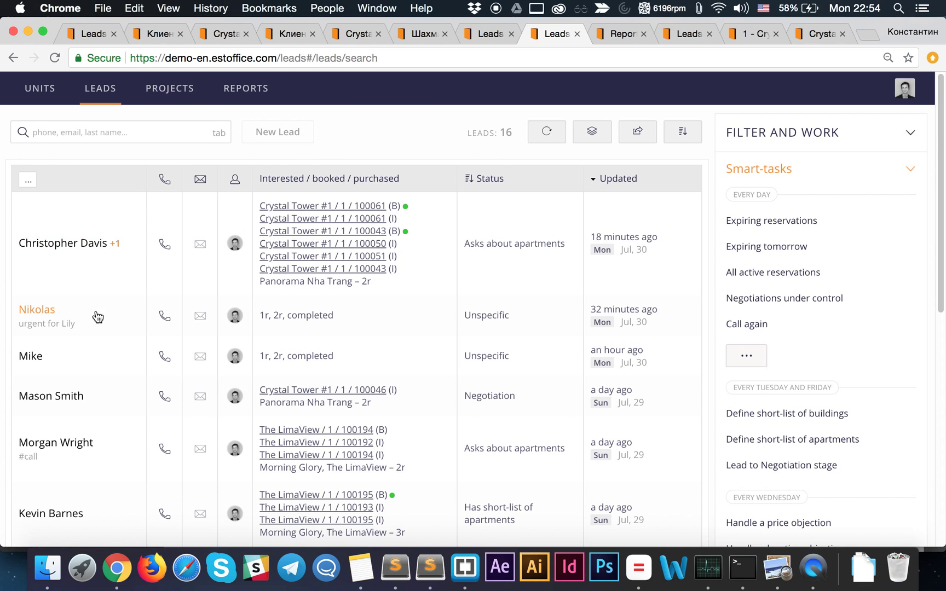
# - View the second lead's card, discarding a note and leaving its Unspecific status, then close it
pyautogui.click(111, 326)
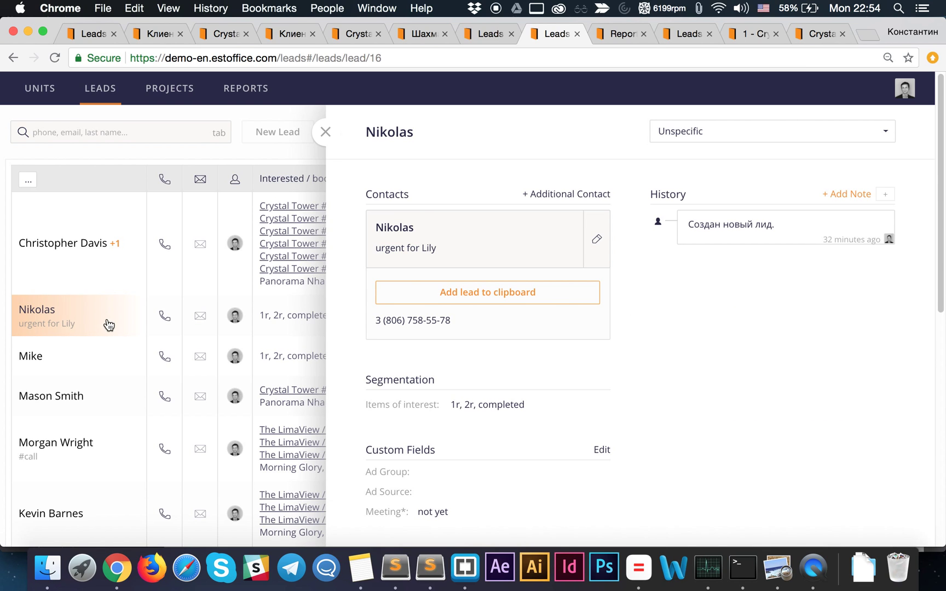
pyautogui.click(845, 196)
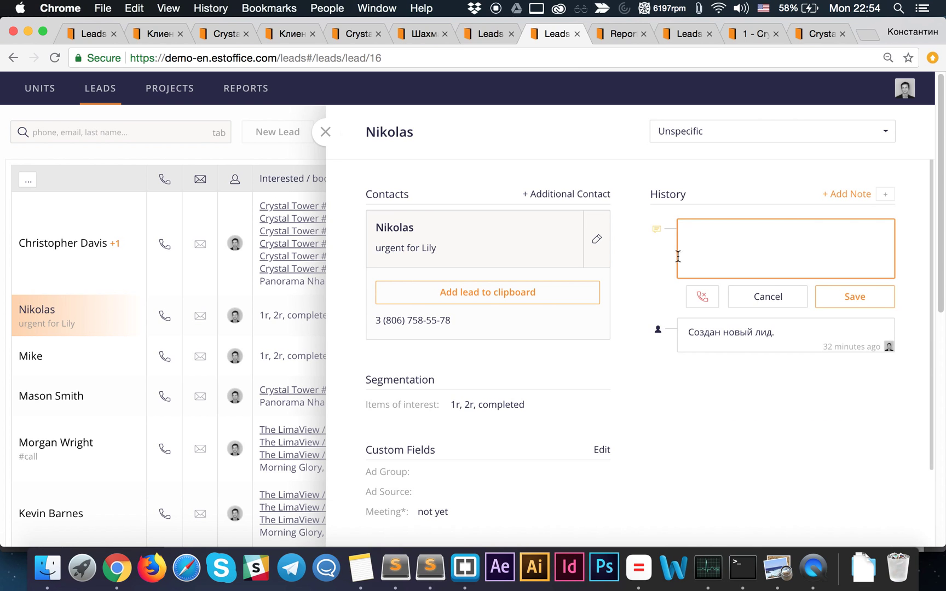
pyautogui.click(755, 297)
pyautogui.click(696, 137)
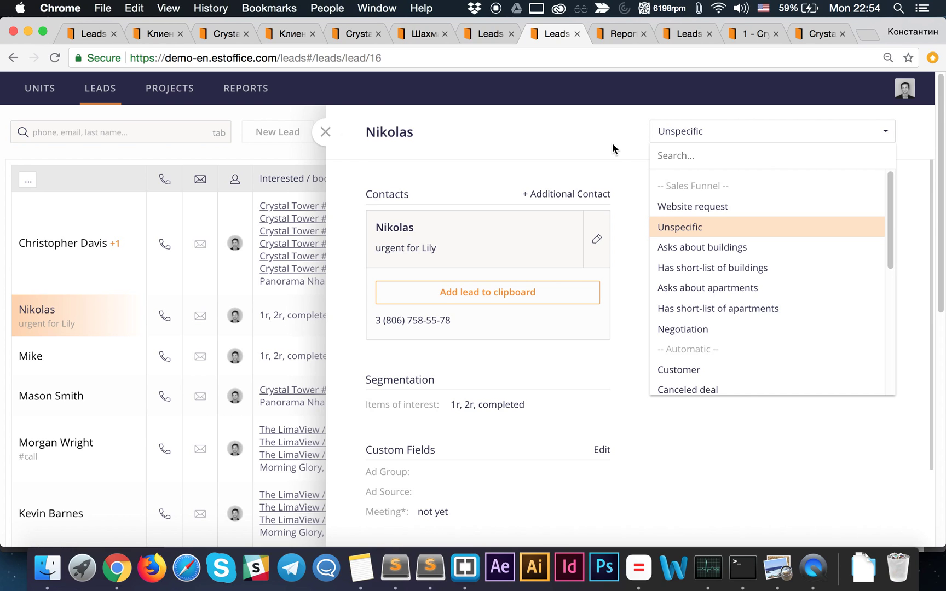
pyautogui.click(612, 144)
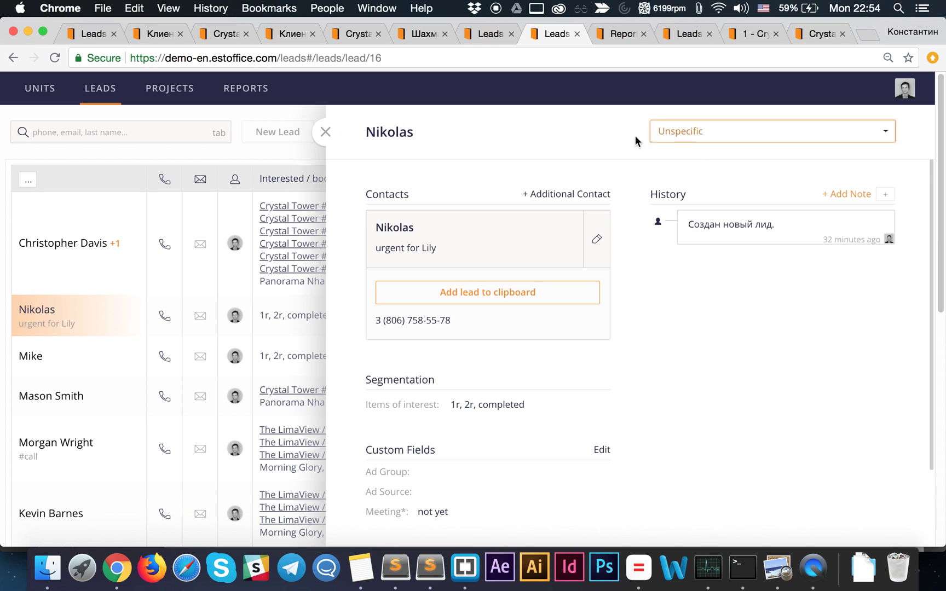
pyautogui.scroll(-3, 797, 236)
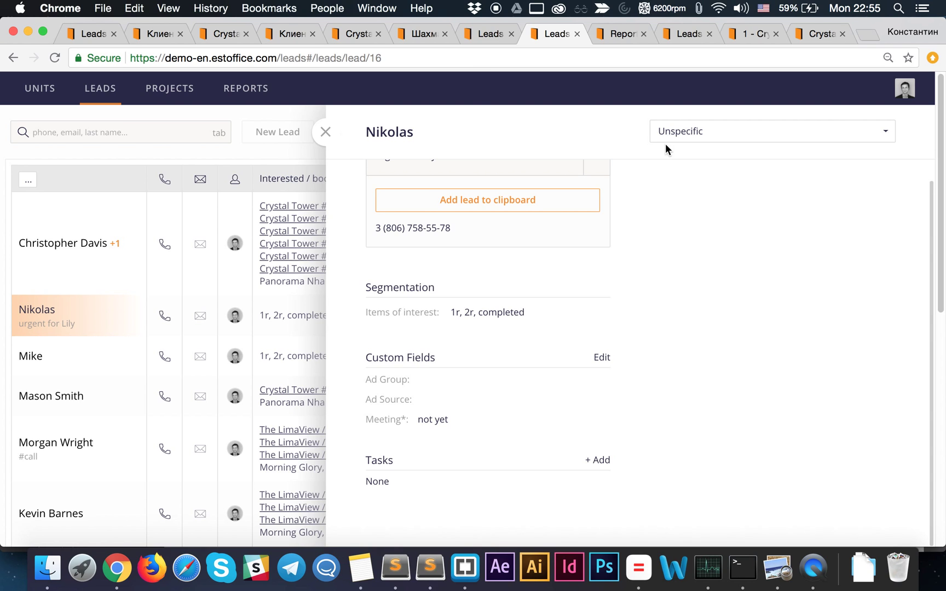
pyautogui.click(327, 136)
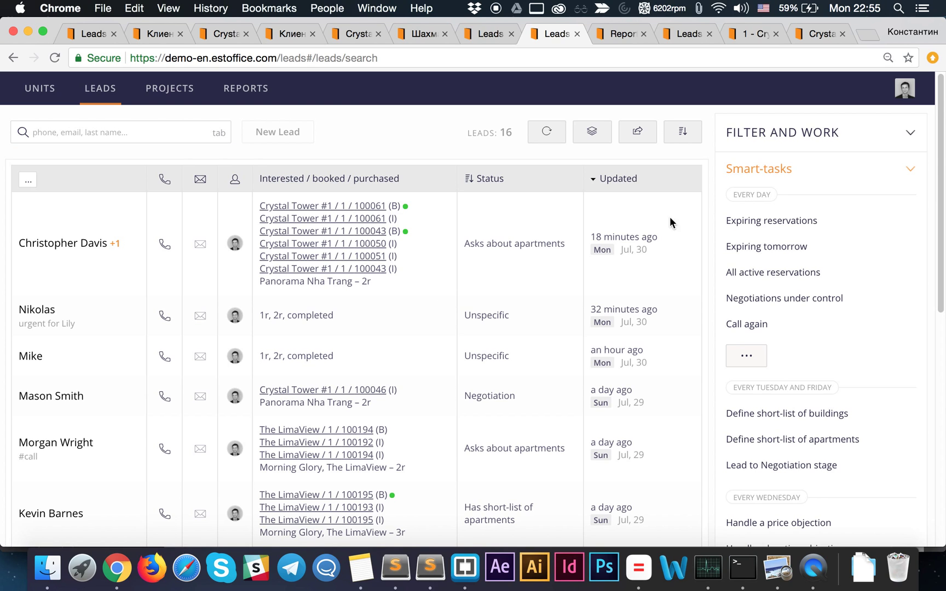
# - Under Lead record, set the User that updated filter to Admin
pyautogui.click(894, 174)
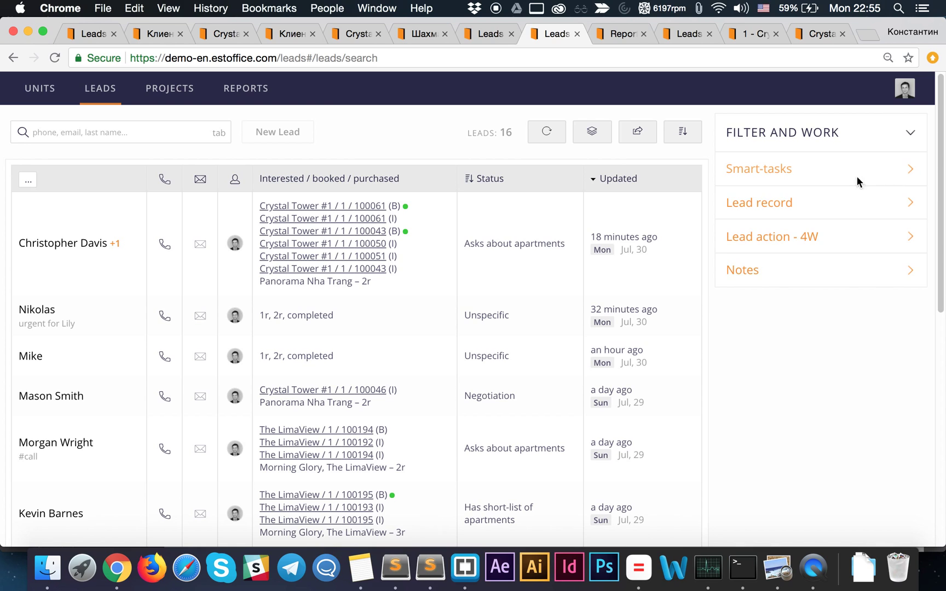
pyautogui.click(833, 209)
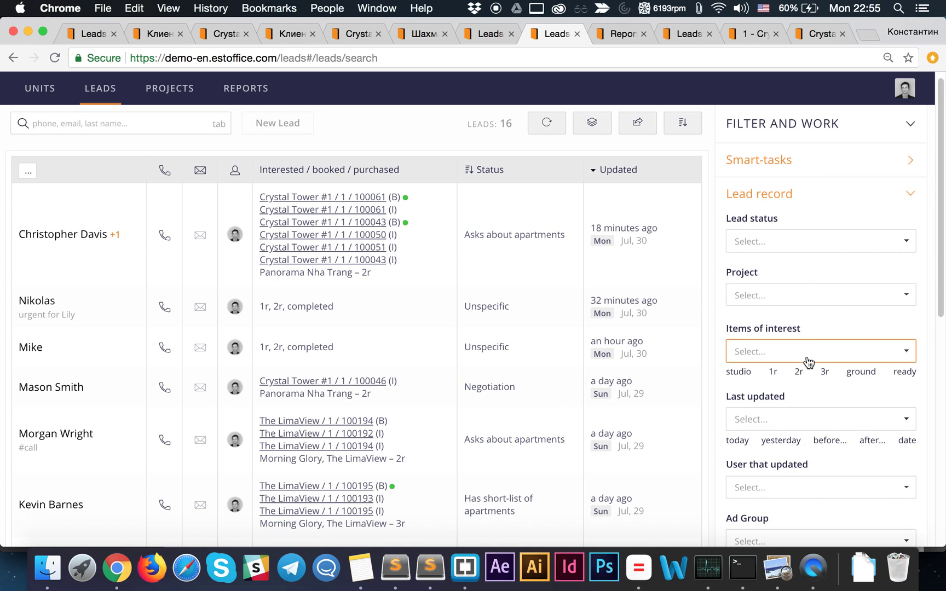
pyautogui.scroll(-1, 794, 306)
pyautogui.scroll(-1, 792, 312)
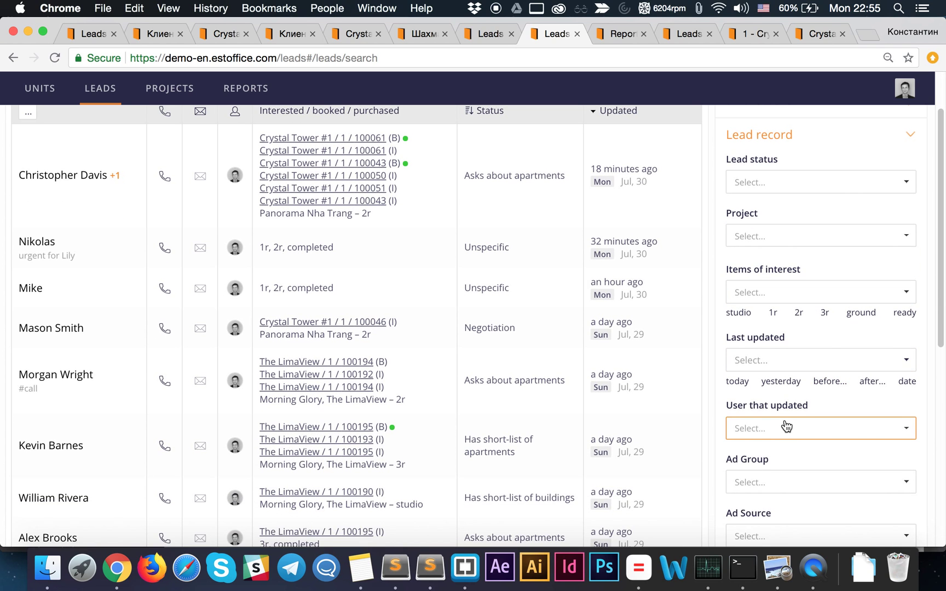
pyautogui.click(785, 425)
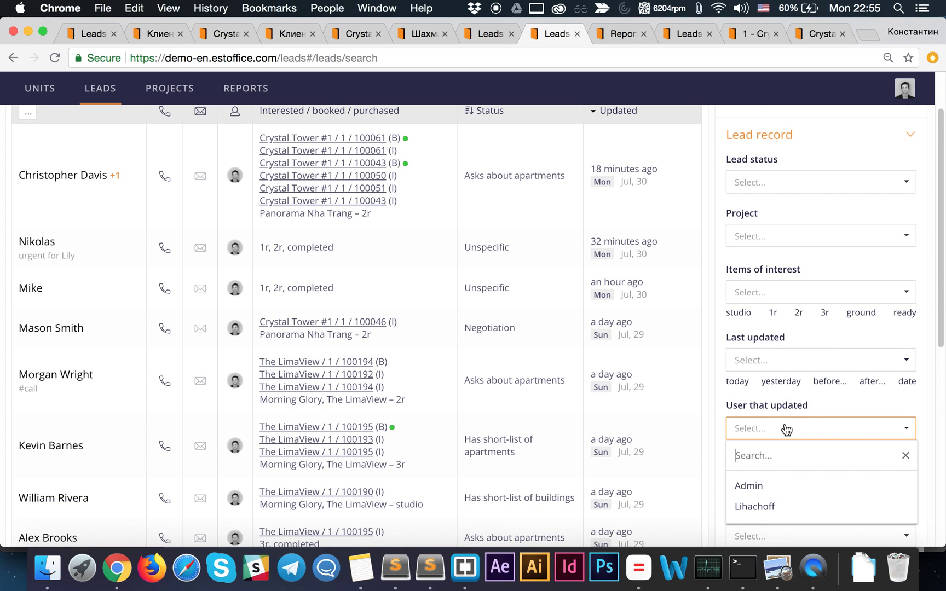
pyautogui.click(755, 486)
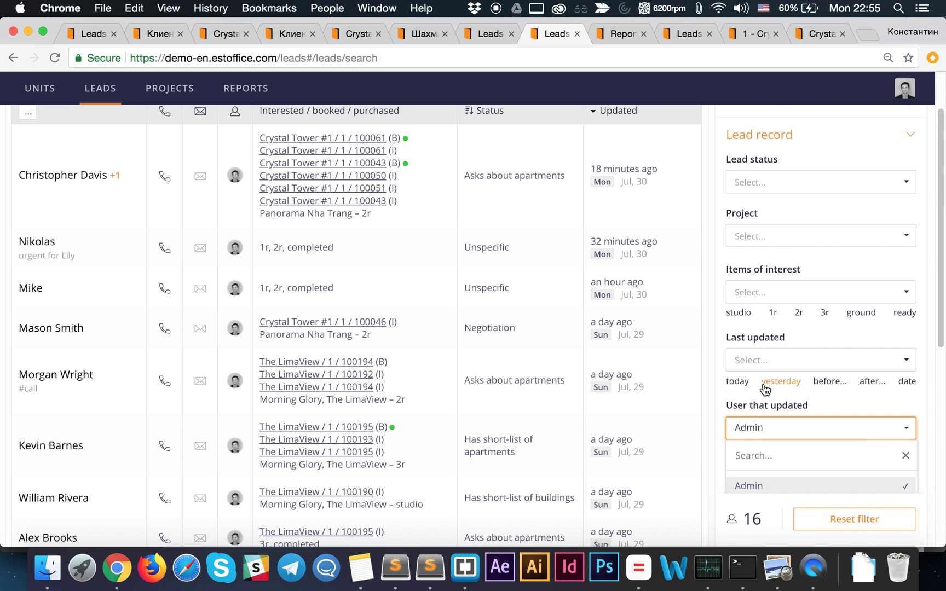
# - Limit Last updated to today, leaving 3 leads
pyautogui.click(737, 382)
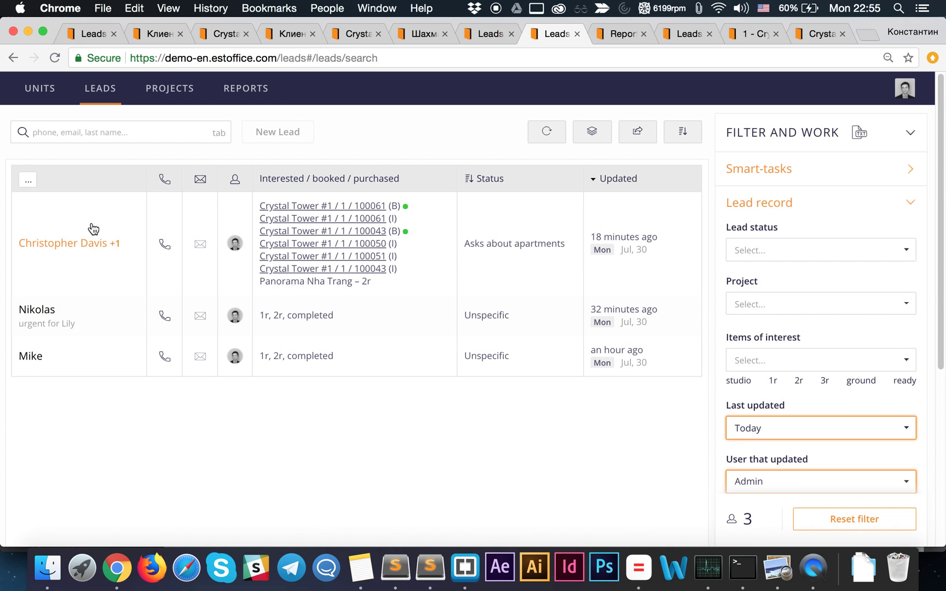
pyautogui.scroll(-2, 774, 431)
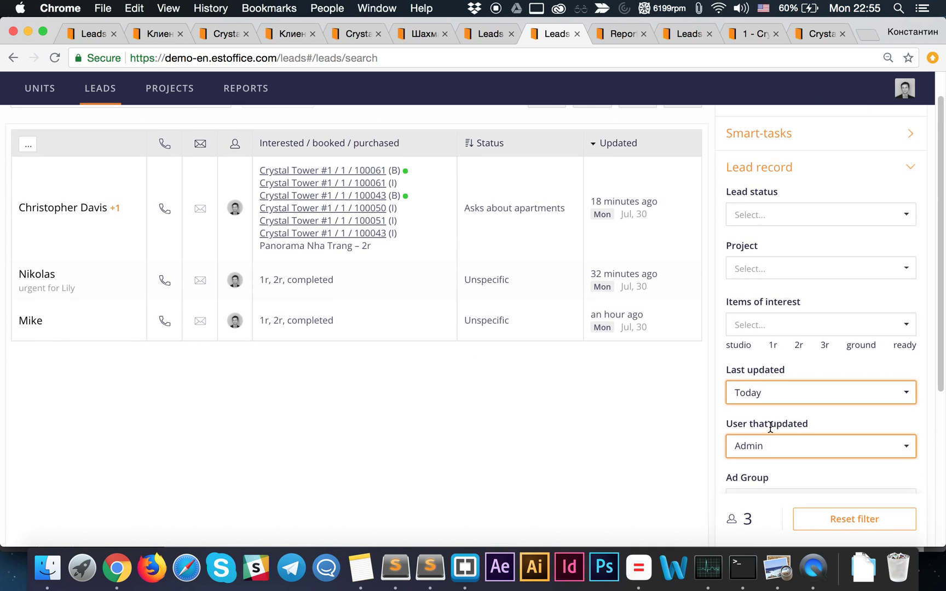
pyautogui.scroll(-3, 770, 427)
pyautogui.scroll(3, 399, 313)
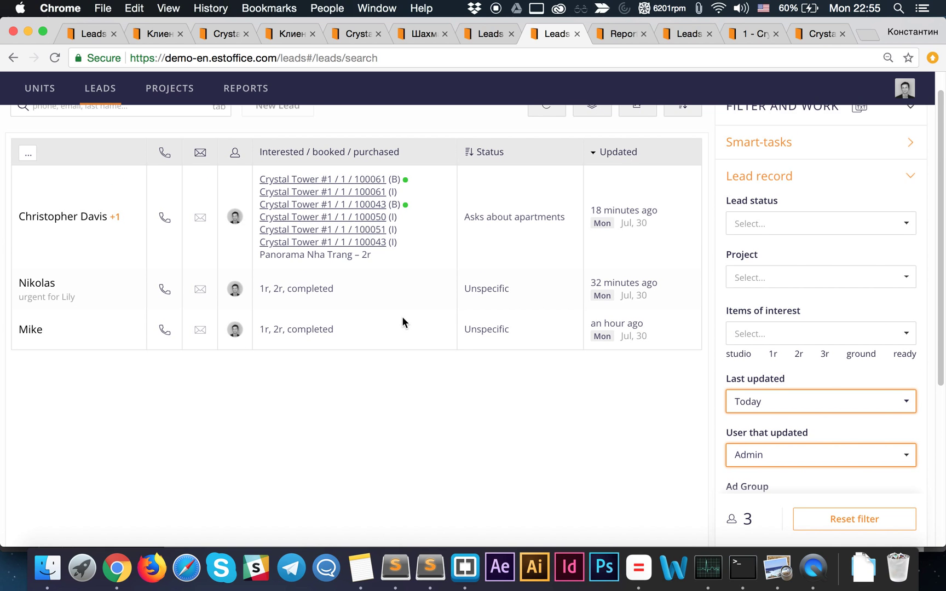
pyautogui.scroll(-3, 826, 419)
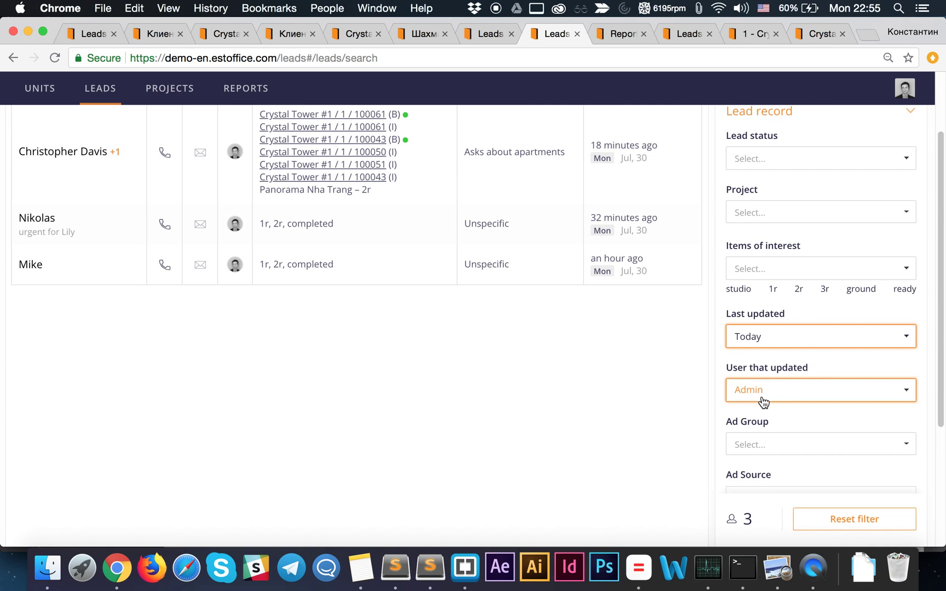
pyautogui.scroll(-6, 774, 402)
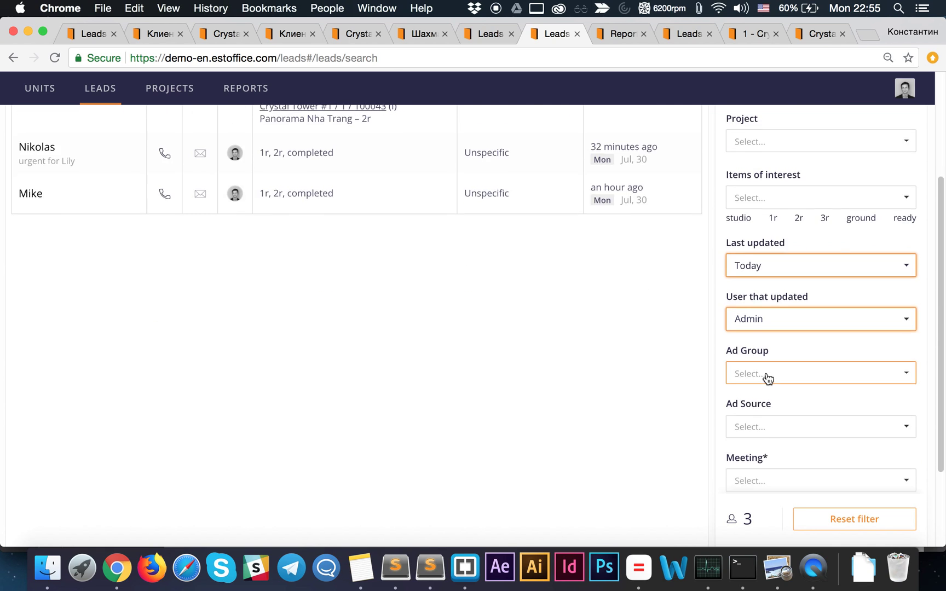
pyautogui.scroll(10, 851, 290)
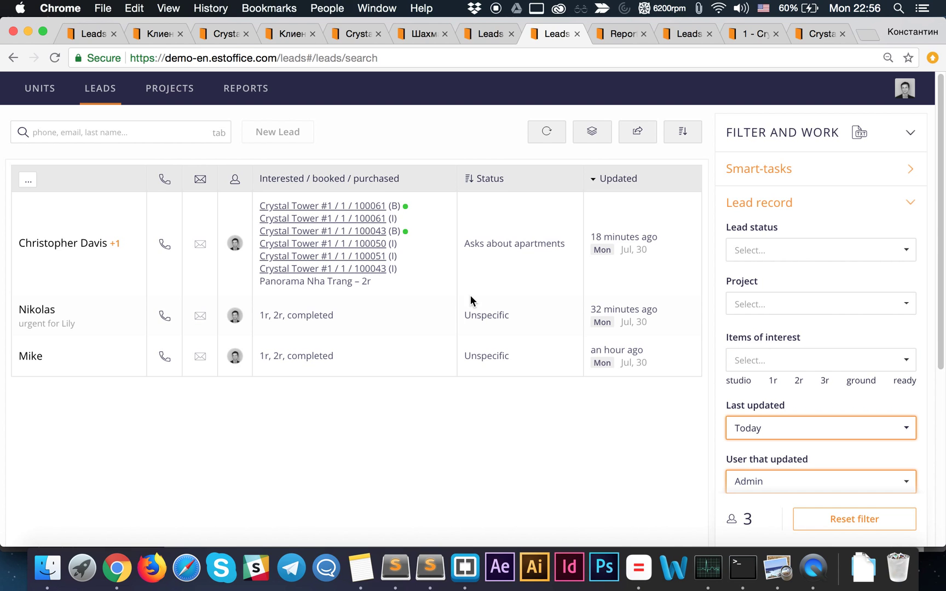
# - Expand the Lead action - 4W filters and scroll through them
pyautogui.scroll(-5, 582, 352)
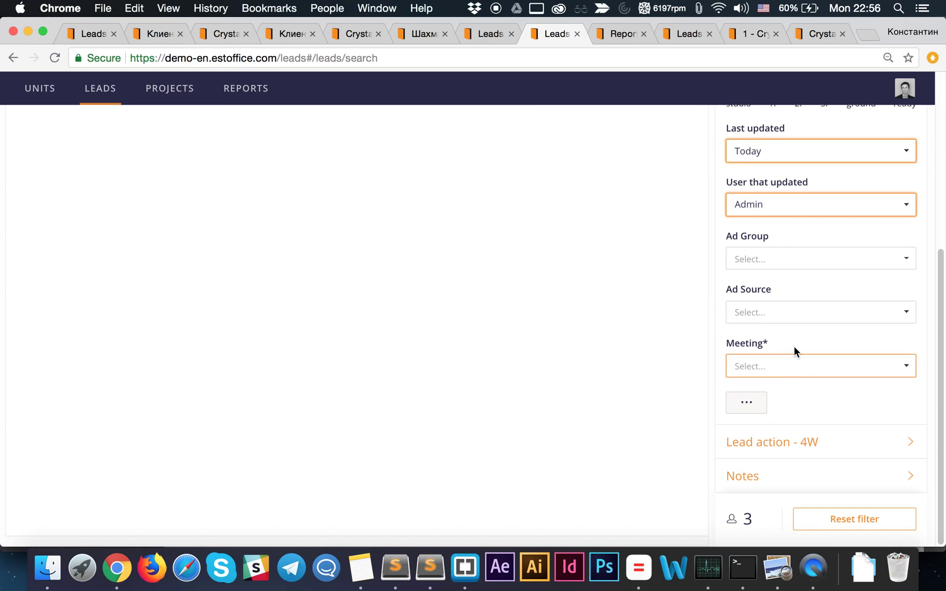
pyautogui.scroll(2, 794, 346)
pyautogui.scroll(-2, 793, 331)
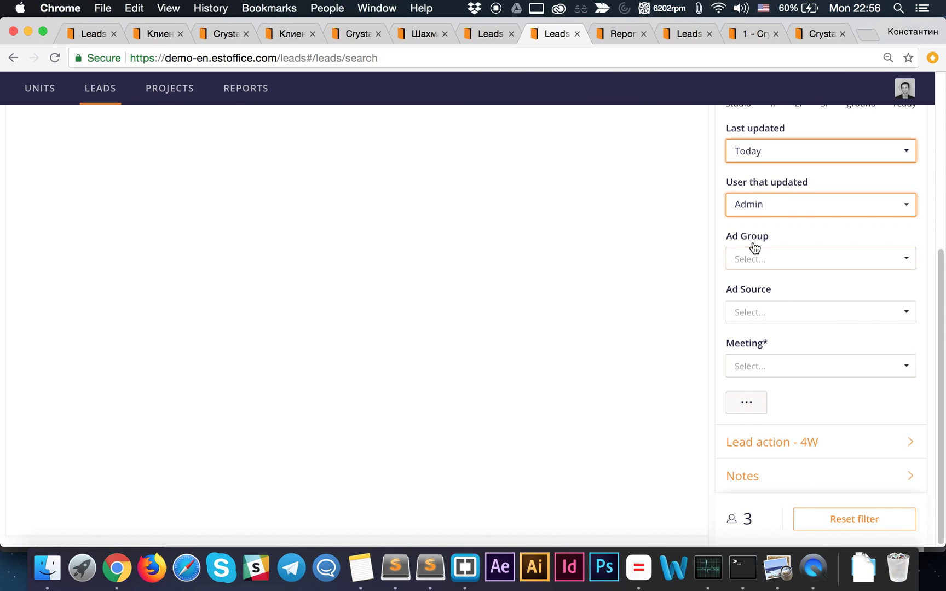
pyautogui.click(809, 444)
pyautogui.scroll(-10, 793, 420)
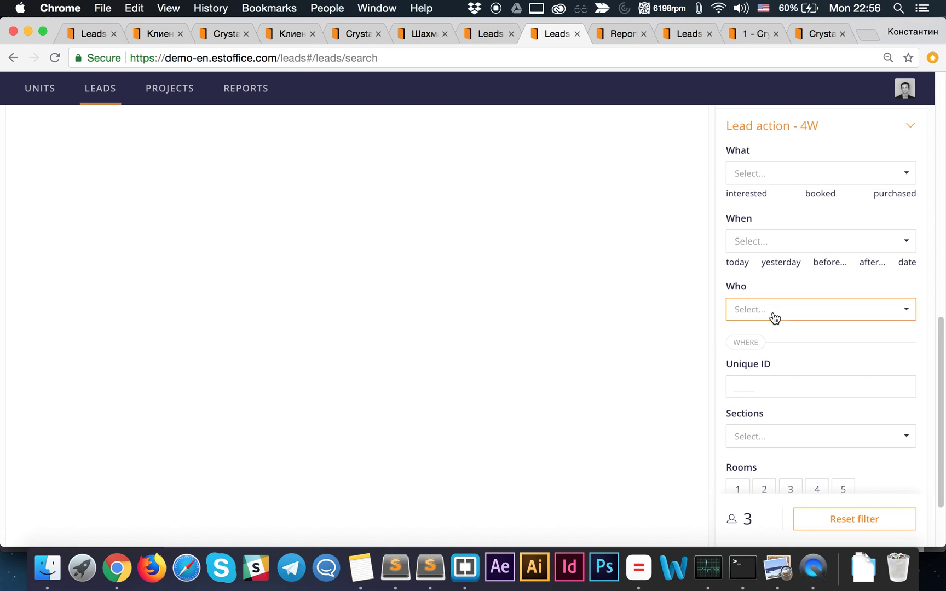
pyautogui.scroll(-1, 765, 392)
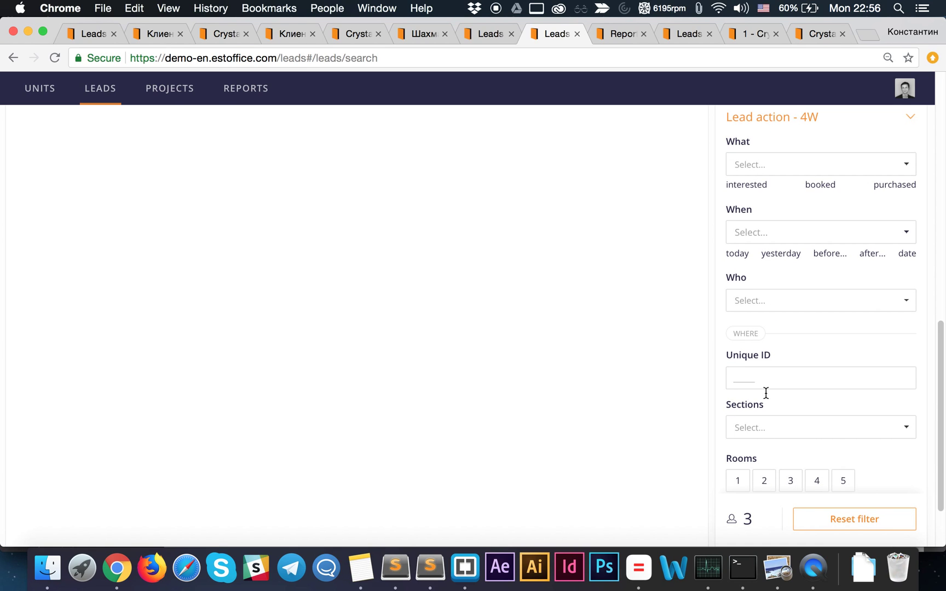
# - Look over the unit filters: Unique ID, Sections, and the extra area and price filters
pyautogui.click(737, 377)
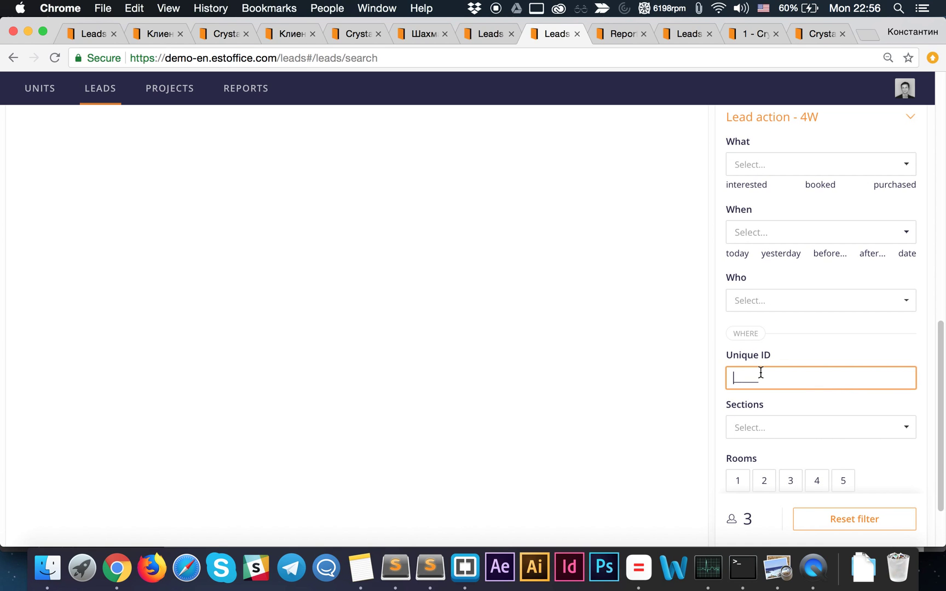
pyautogui.scroll(-1, 760, 377)
pyautogui.click(762, 412)
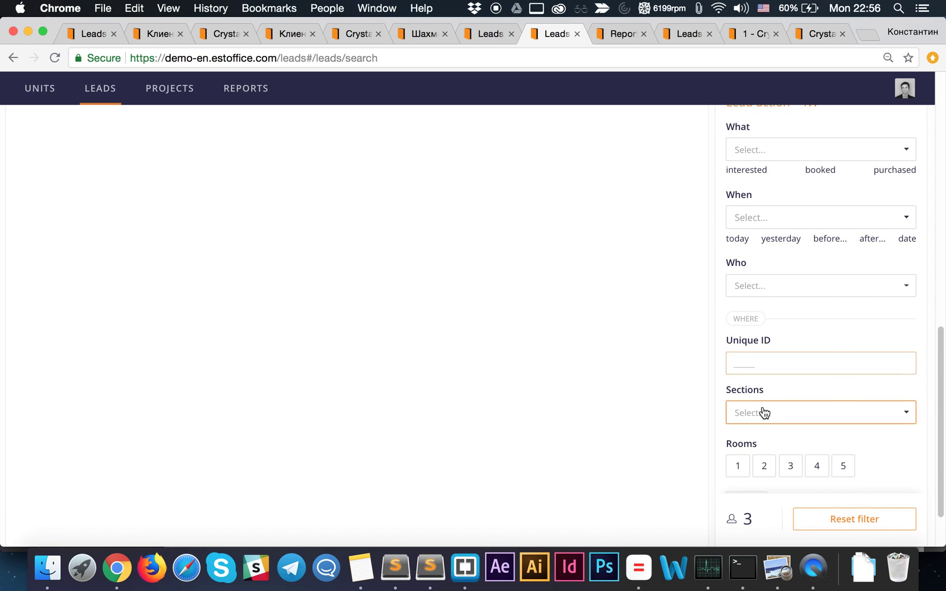
pyautogui.click(717, 411)
pyautogui.scroll(-3, 725, 418)
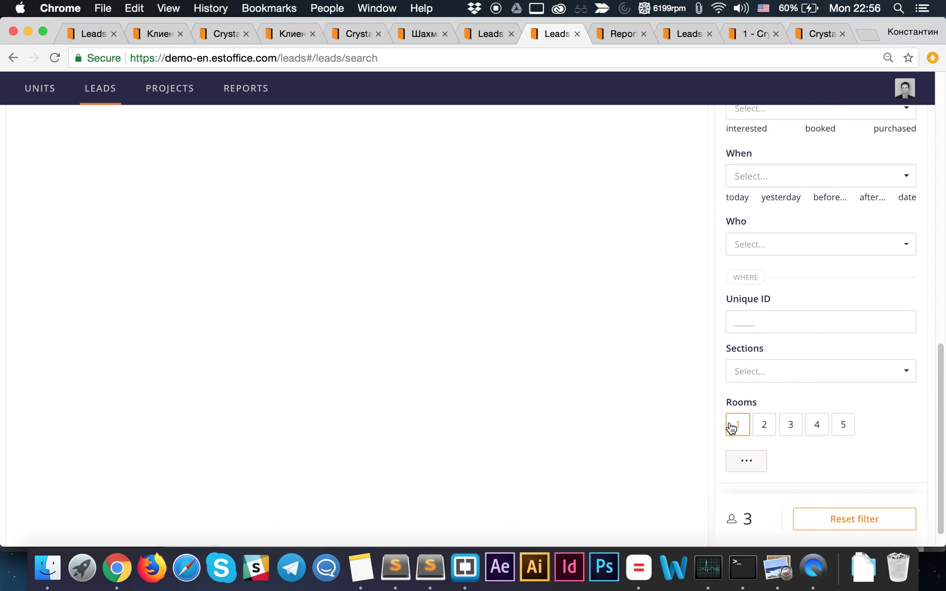
pyautogui.click(732, 401)
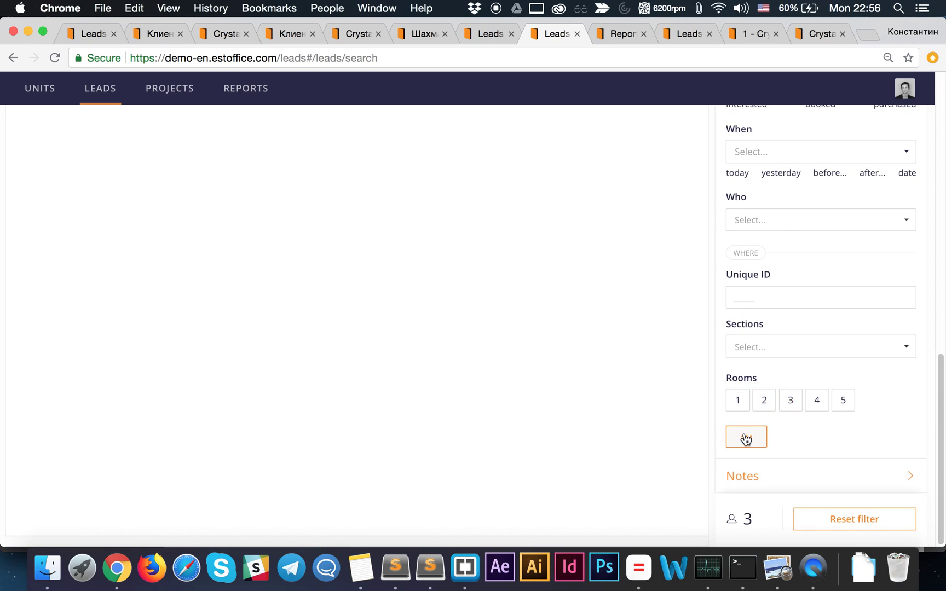
pyautogui.click(746, 438)
pyautogui.scroll(-5, 746, 439)
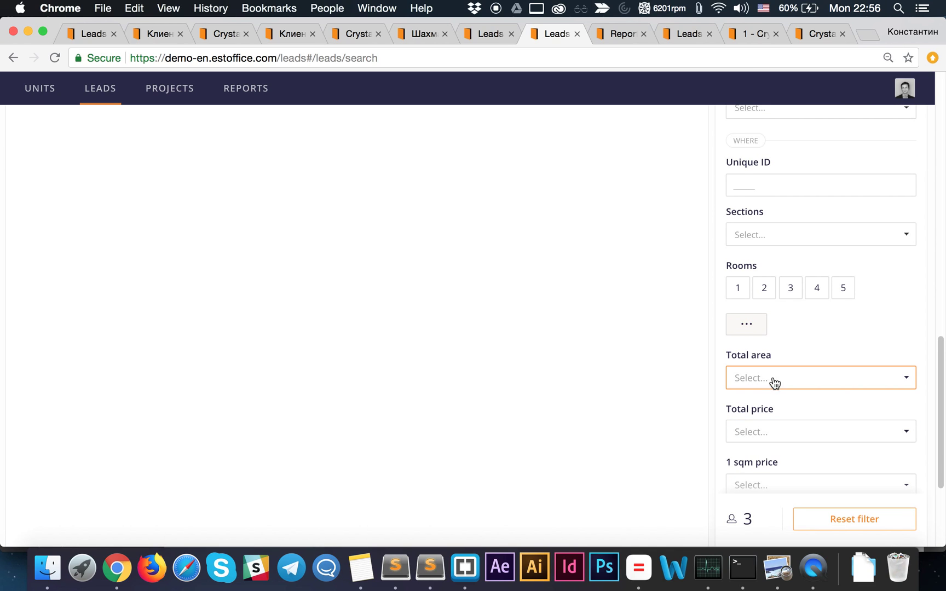
pyautogui.click(754, 328)
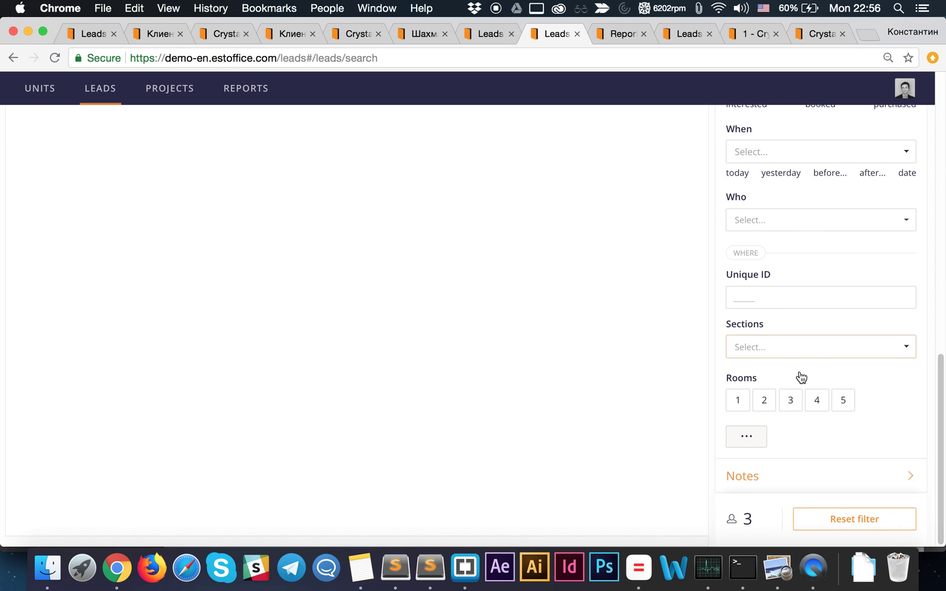
# - Expand the Notes filters and check the Has notes and note author choices without changing them
pyautogui.click(780, 478)
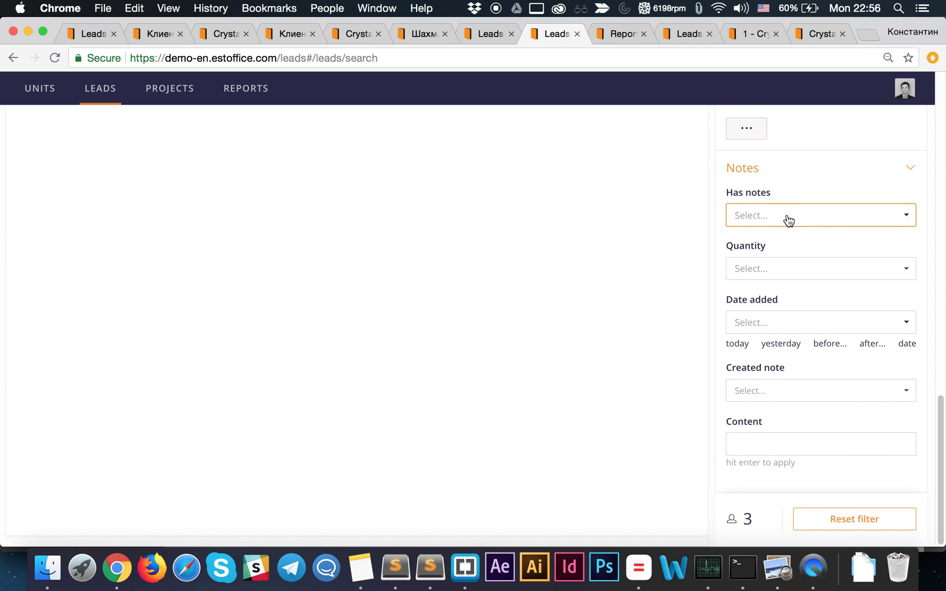
pyautogui.click(816, 218)
pyautogui.click(811, 192)
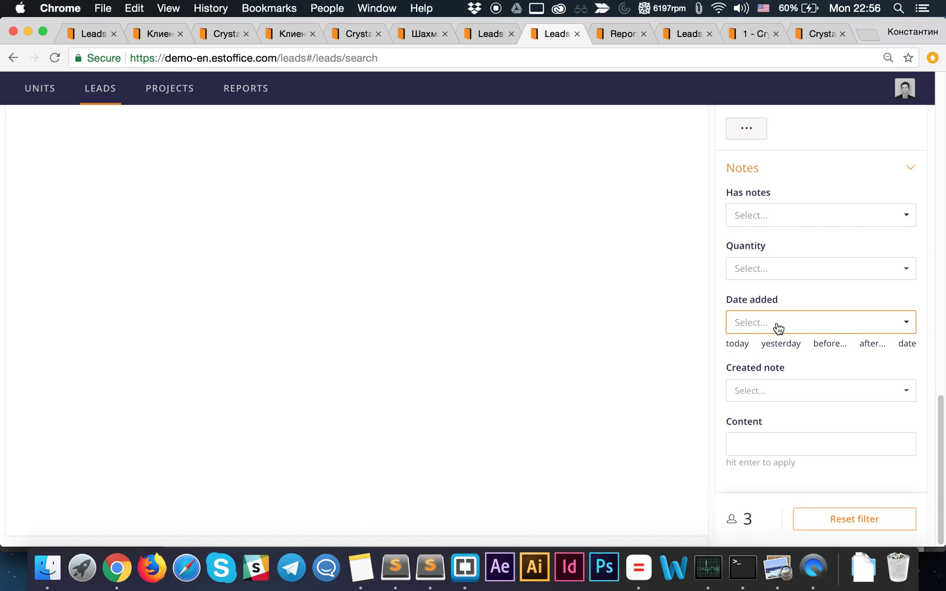
pyautogui.click(776, 392)
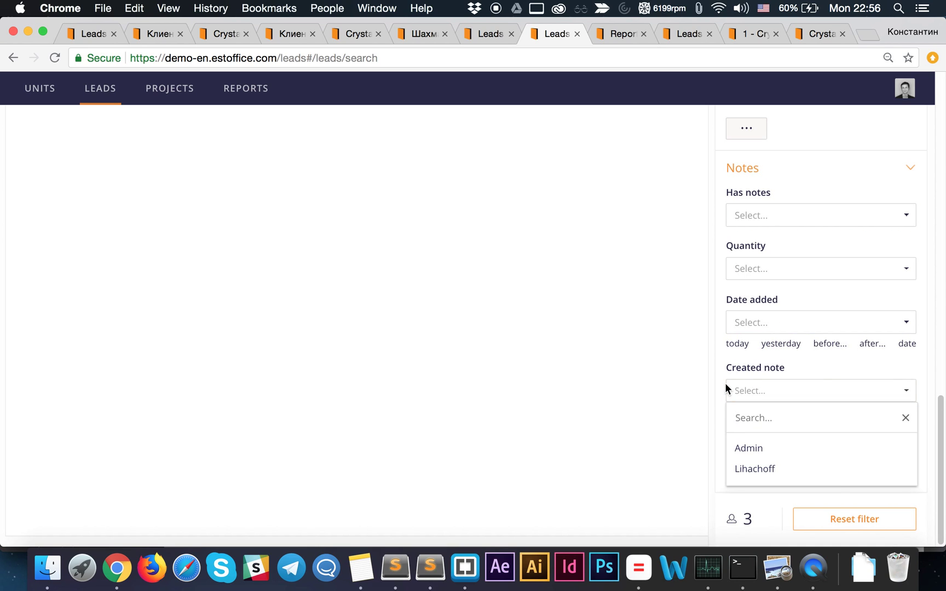
pyautogui.click(733, 370)
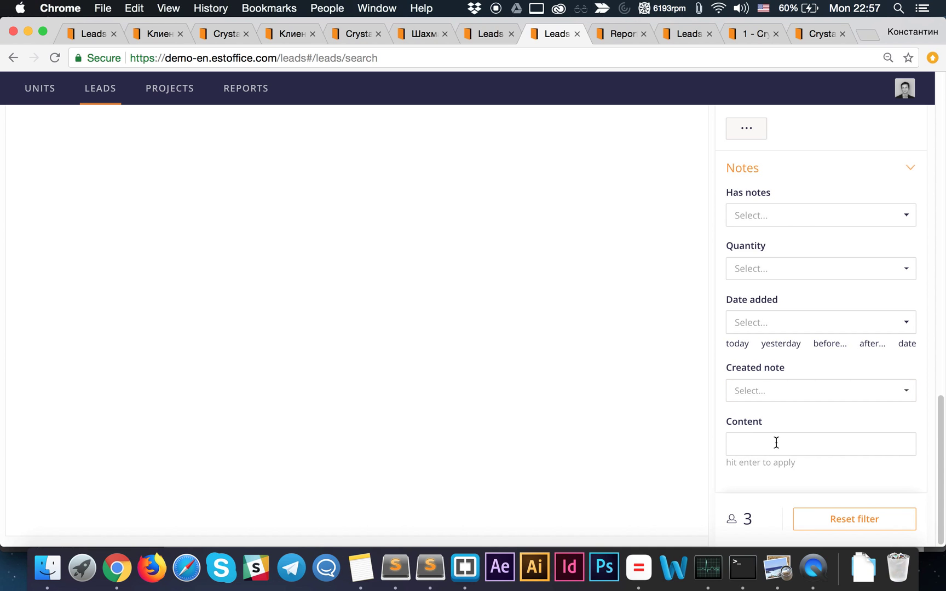
pyautogui.scroll(15, 776, 441)
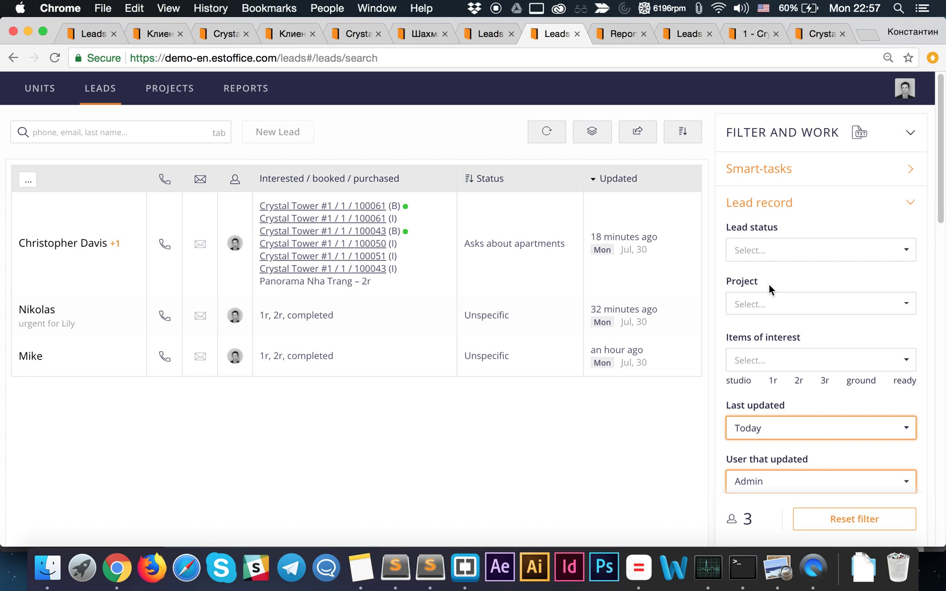
# - Reset the filters and set Items of interest to '1r', leaving 5 leads
pyautogui.click(834, 519)
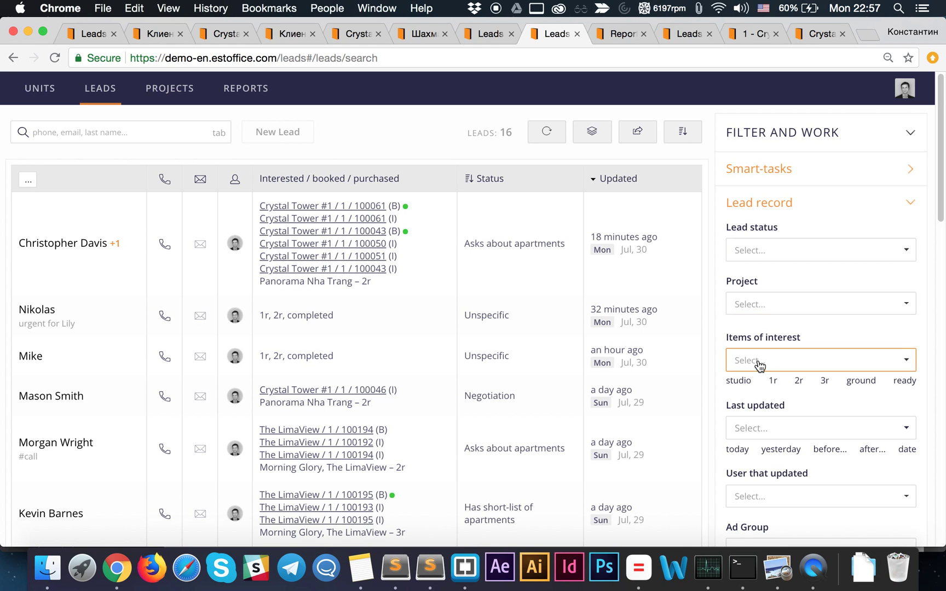
pyautogui.click(775, 381)
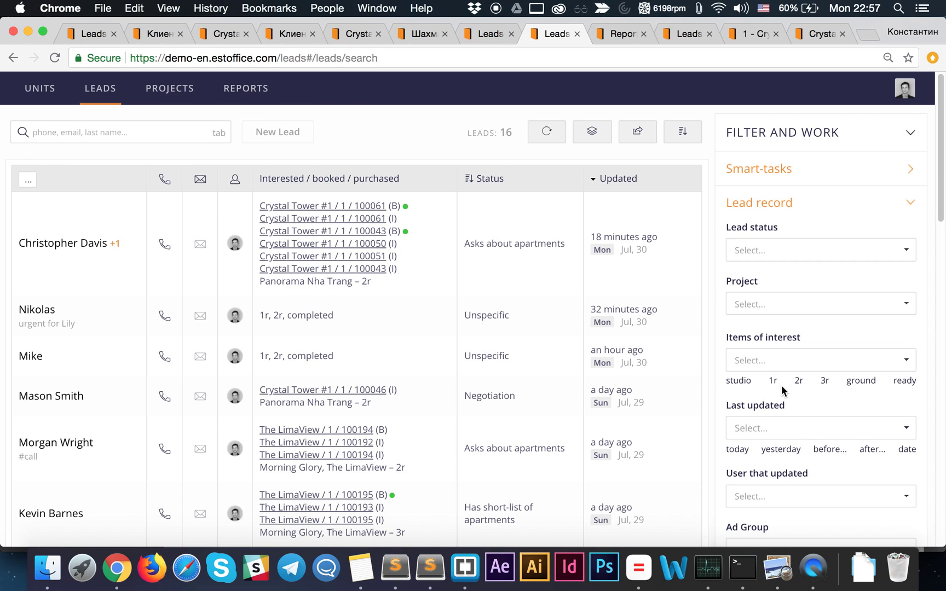
pyautogui.click(776, 364)
pyautogui.click(755, 443)
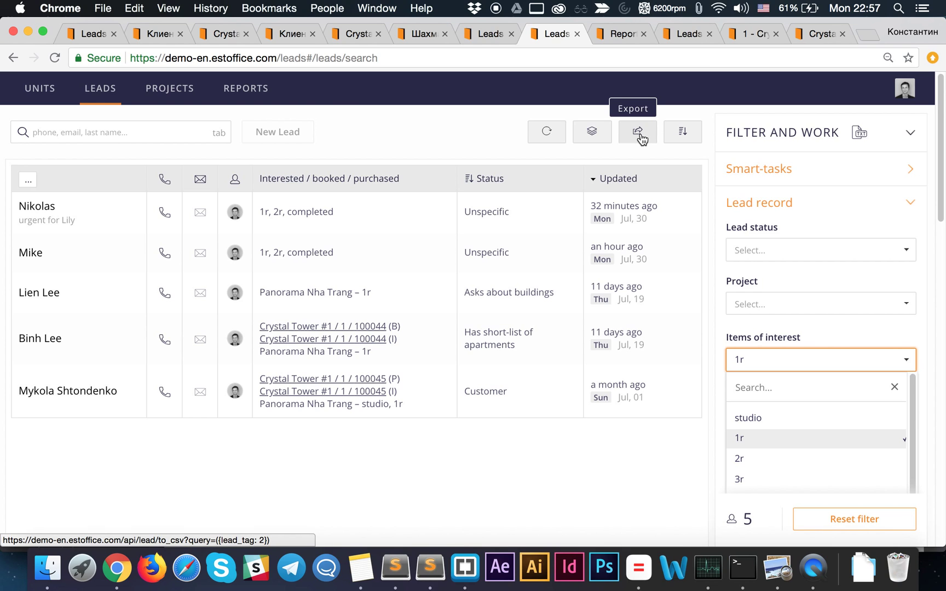
pyautogui.click(596, 136)
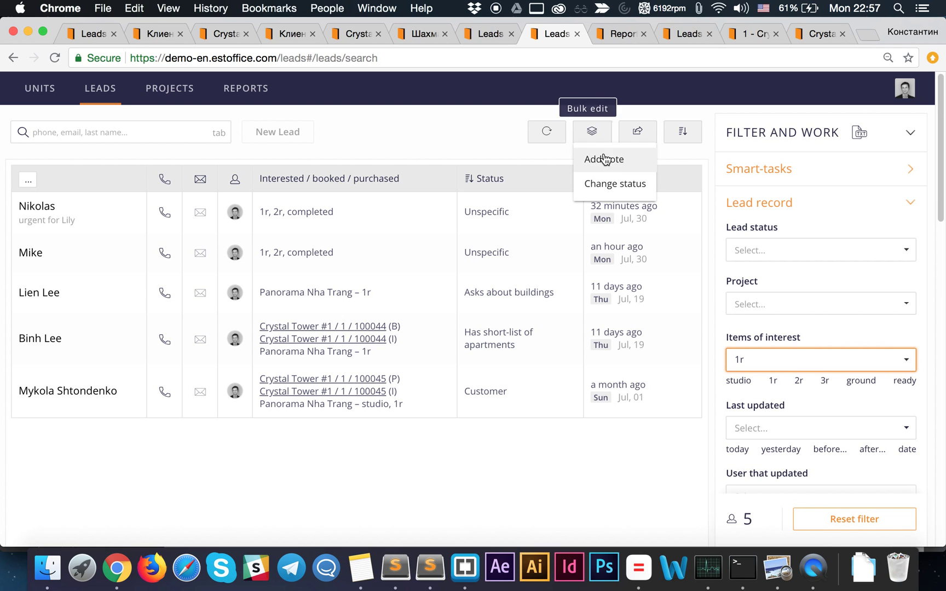
# - Add the note '#email' to all five filtered leads through Bulk edit
pyautogui.click(605, 160)
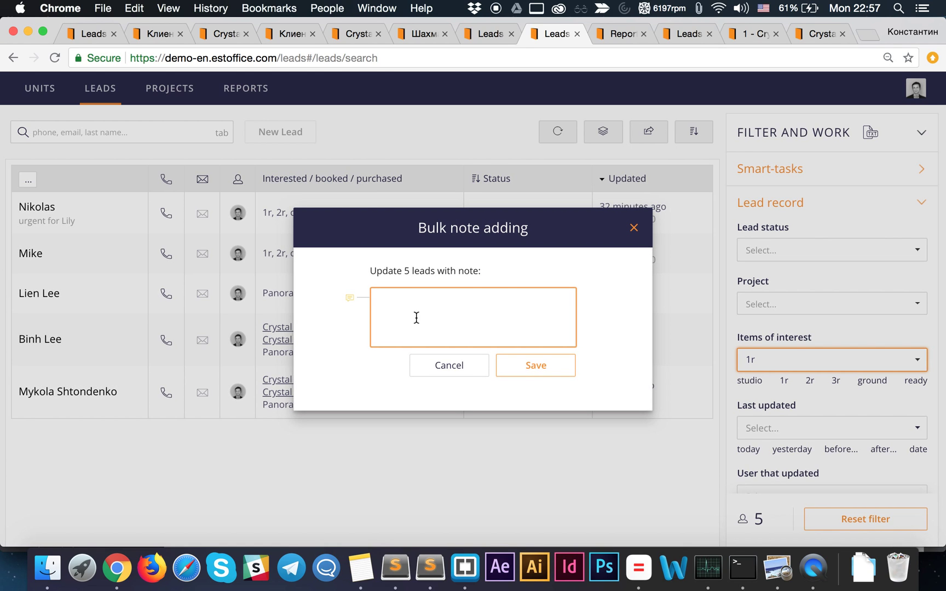
pyautogui.write('#email')
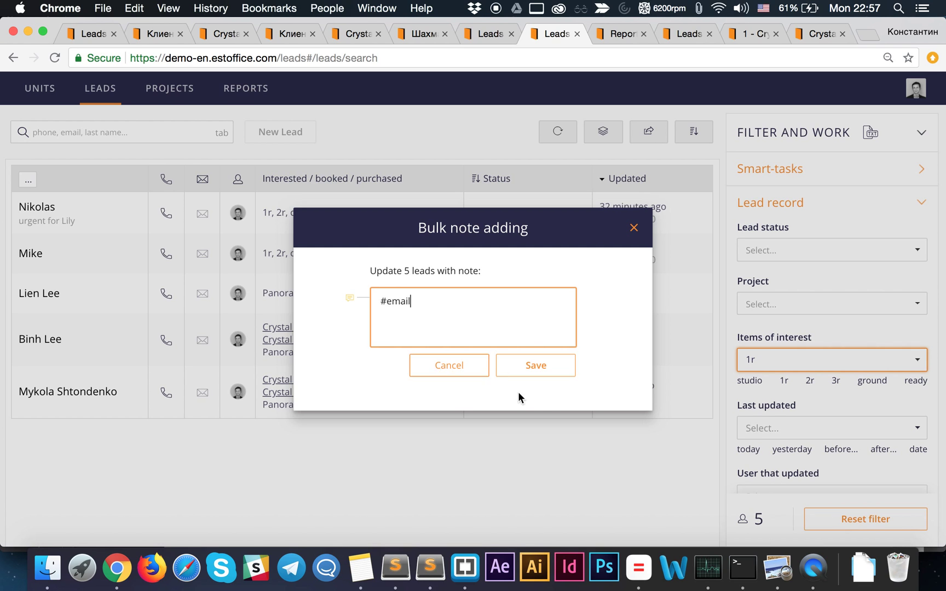
pyautogui.click(468, 371)
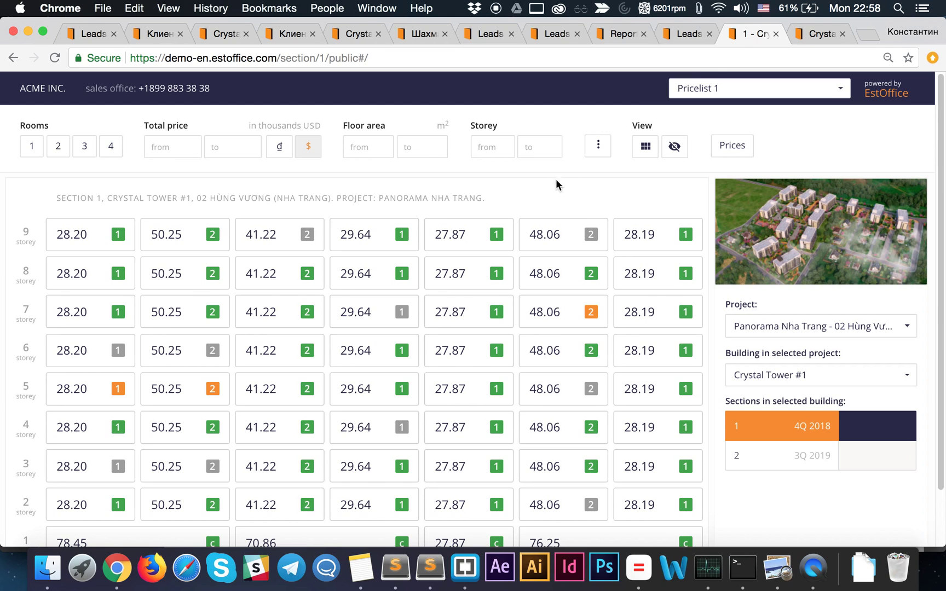
# - Look over apartment #53's public share page and its web address, then return to unit #29's card
pyautogui.click(803, 35)
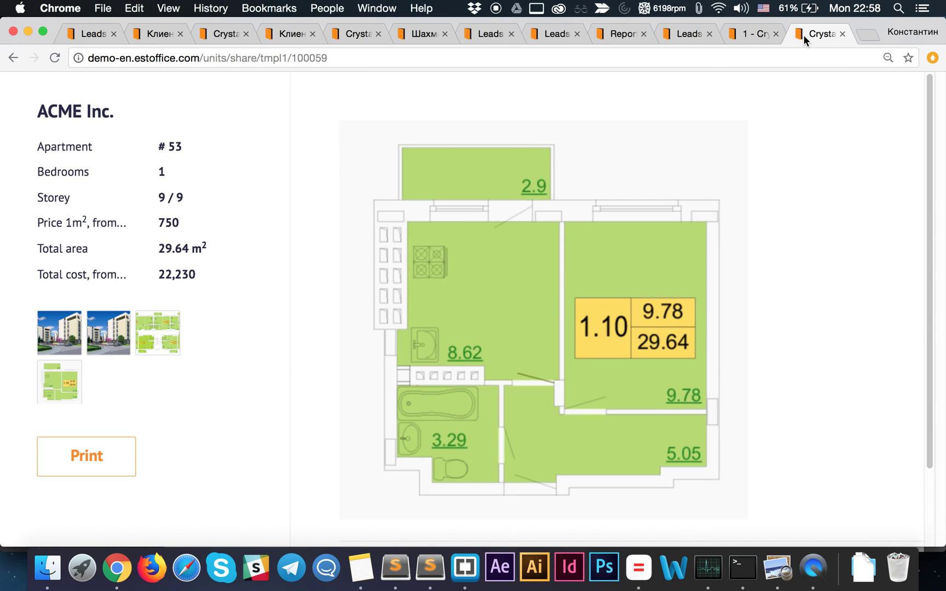
pyautogui.click(156, 57)
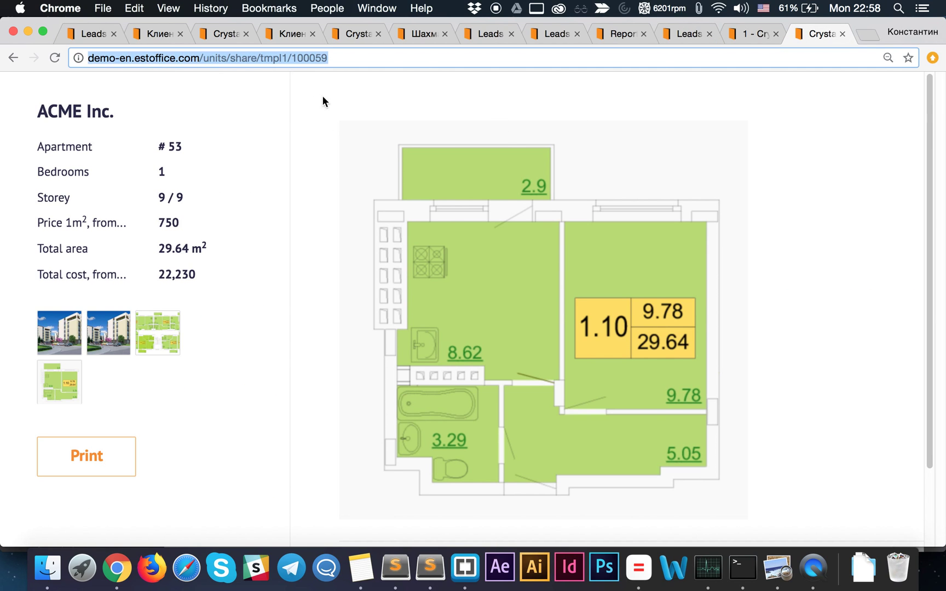
pyautogui.click(282, 97)
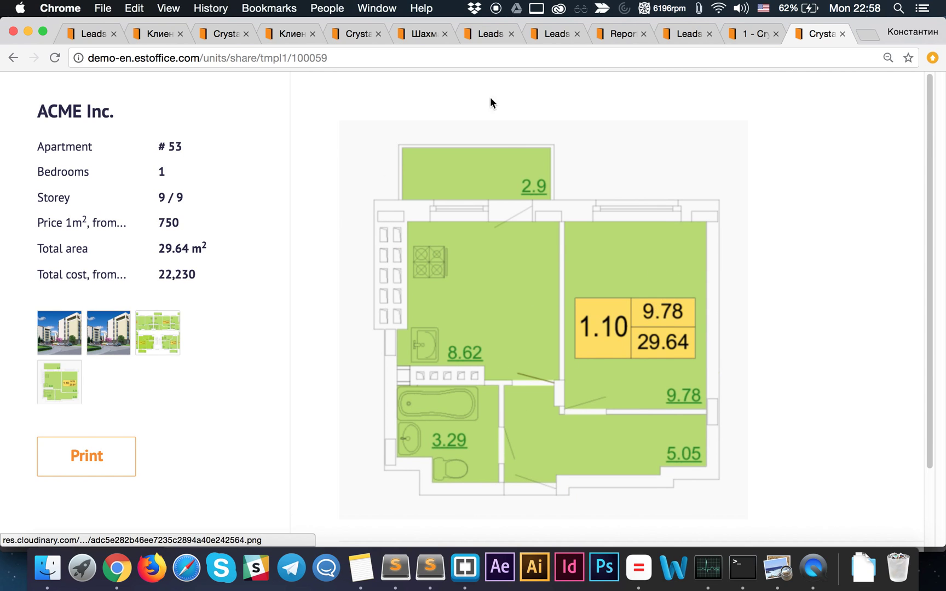
pyautogui.scroll(-3, 654, 302)
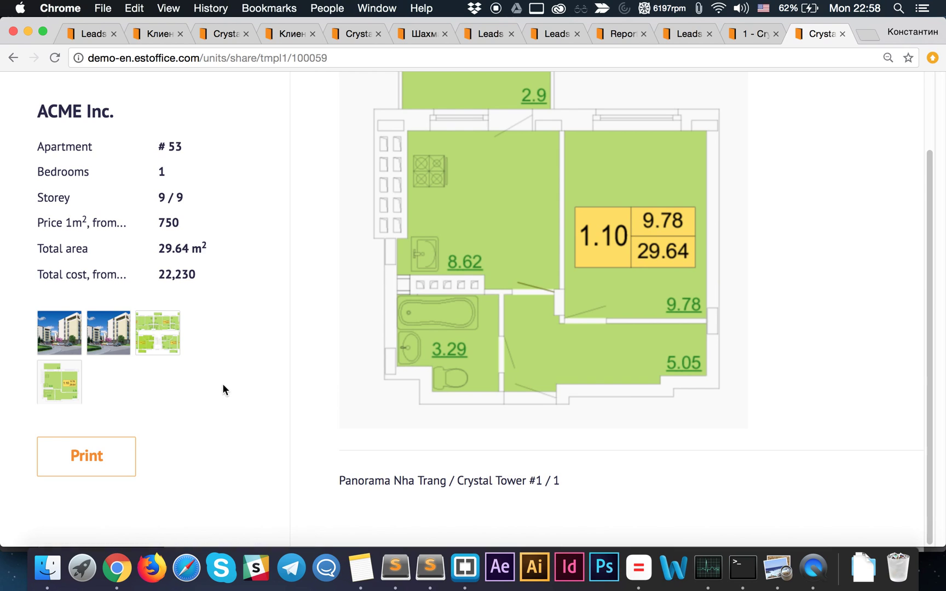
pyautogui.click(269, 59)
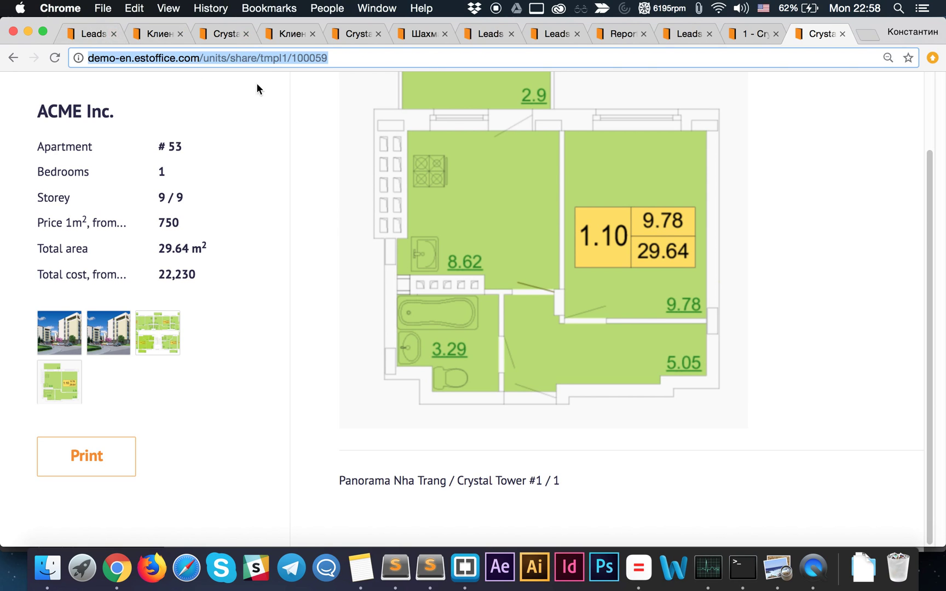
pyautogui.click(219, 34)
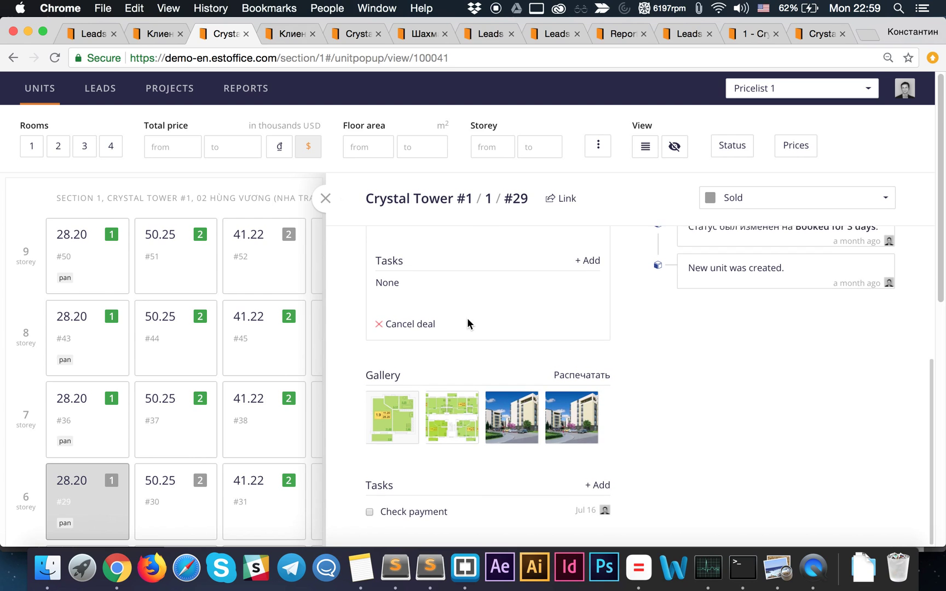
# - On the leads page, close the open lead card and open the top lead's card
pyautogui.scroll(-1, 468, 323)
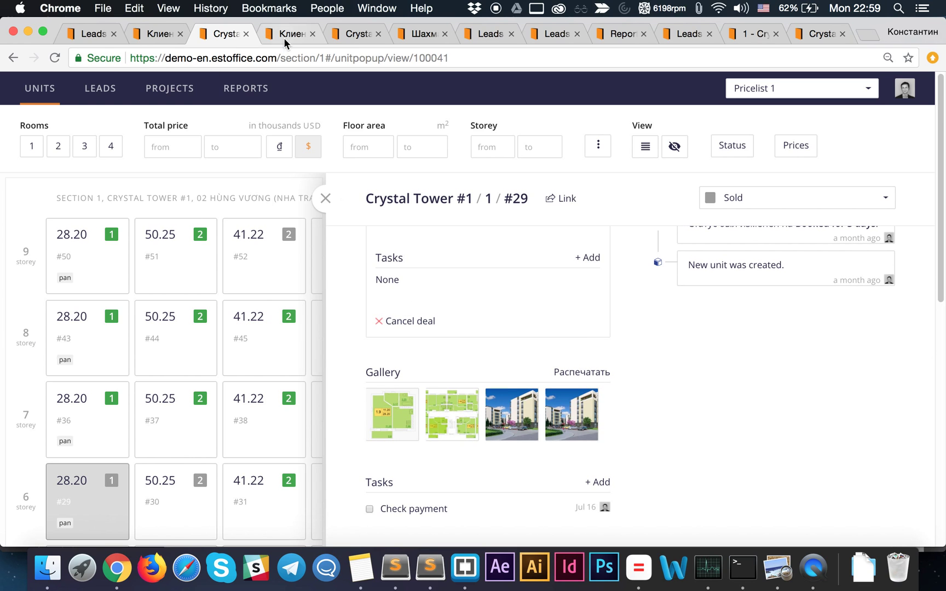
pyautogui.click(88, 36)
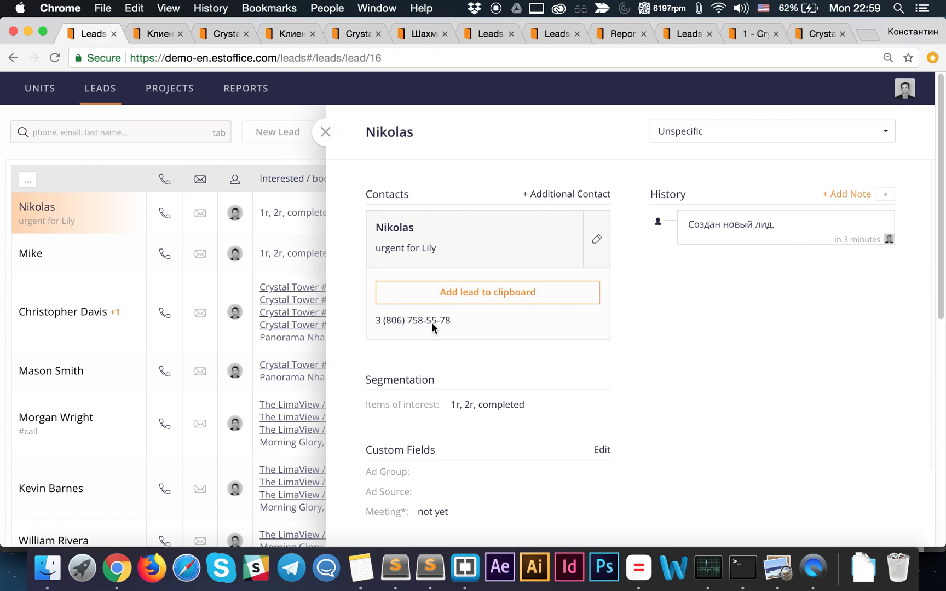
pyautogui.scroll(-3, 457, 354)
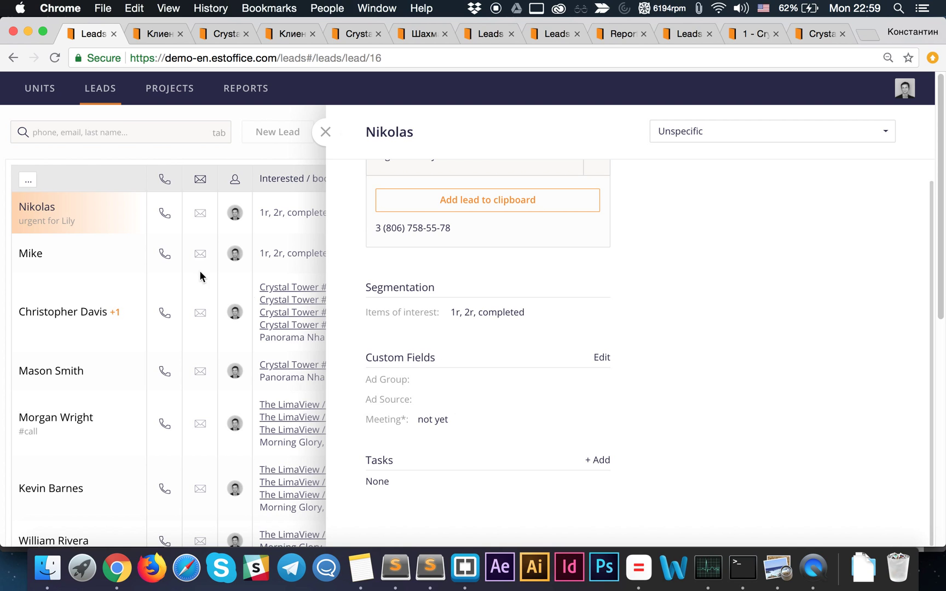
pyautogui.click(327, 133)
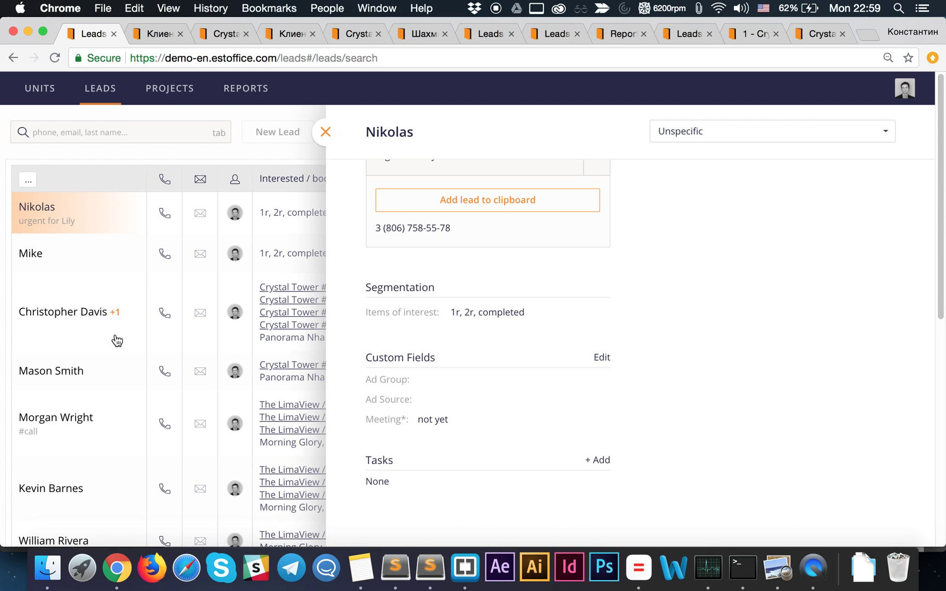
pyautogui.click(121, 252)
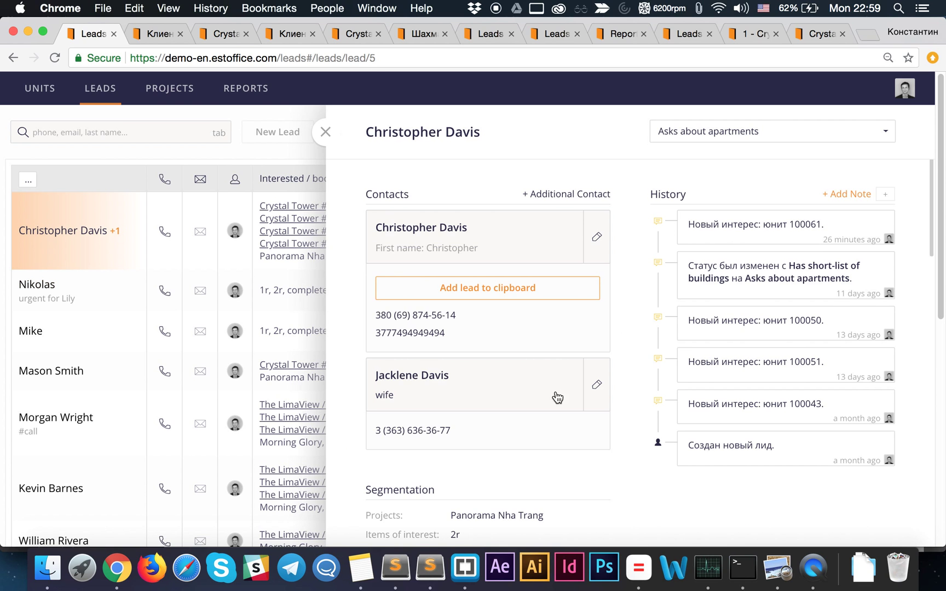
# - Copy the lead's interested units into a trial note, discard it, and scroll down to Interests
pyautogui.scroll(-10, 557, 398)
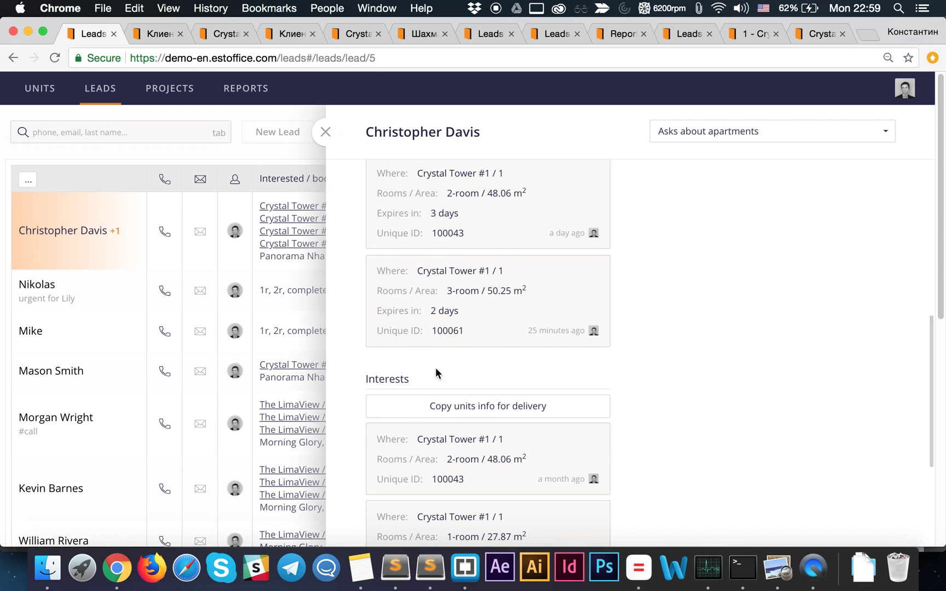
pyautogui.scroll(-3, 438, 383)
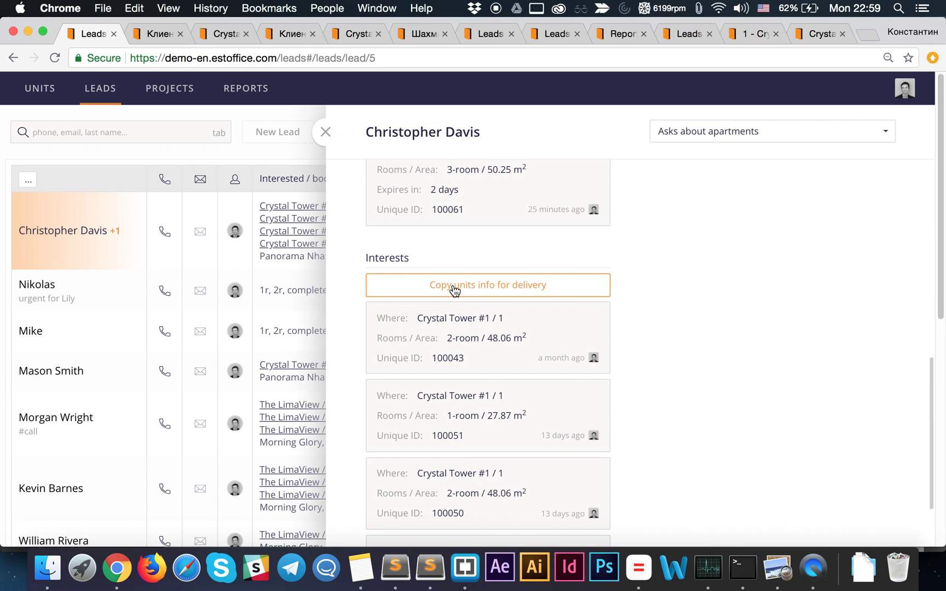
pyautogui.click(479, 293)
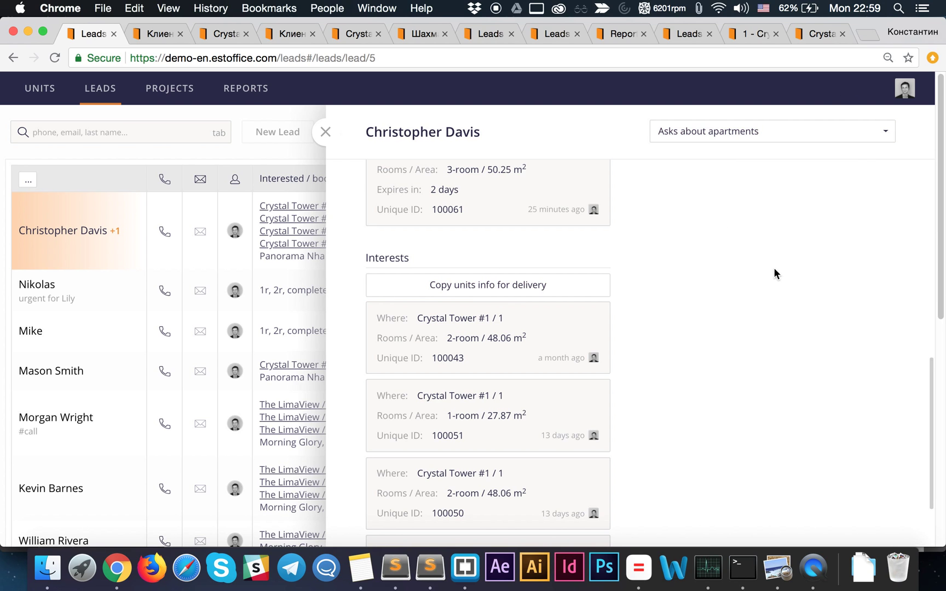
pyautogui.scroll(10, 773, 270)
pyautogui.click(846, 194)
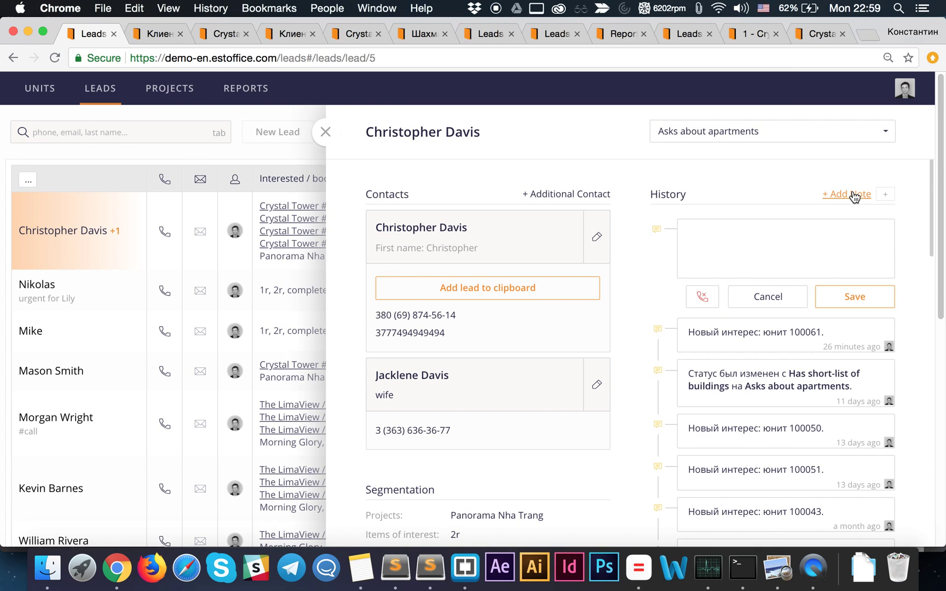
pyautogui.press('super+v')
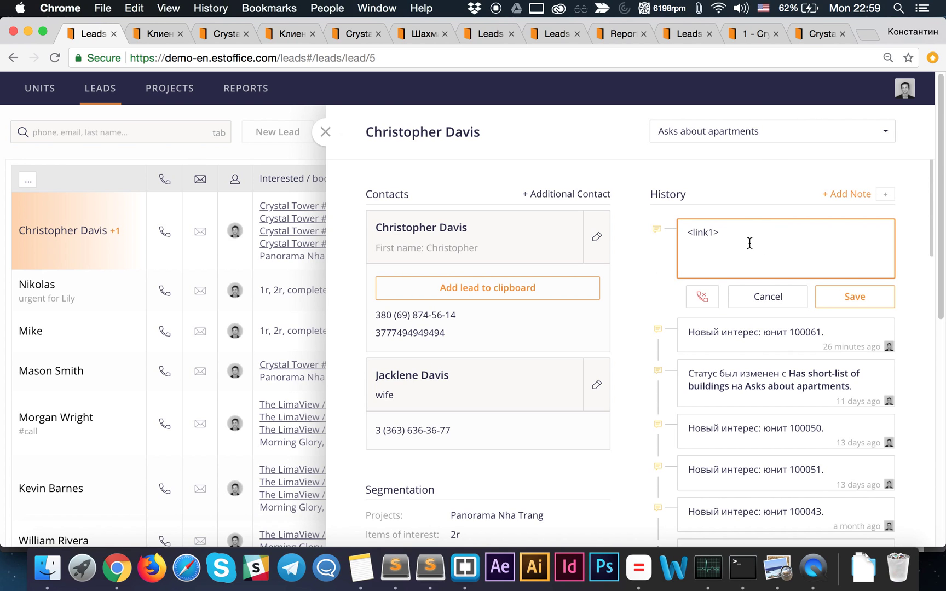
pyautogui.click(777, 297)
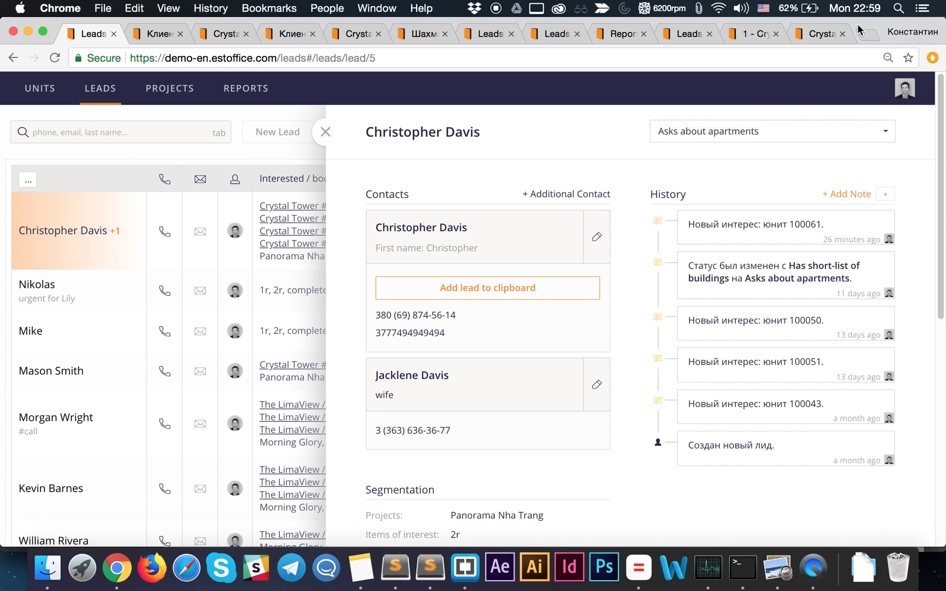
pyautogui.scroll(-10, 556, 322)
pyautogui.scroll(-6, 567, 356)
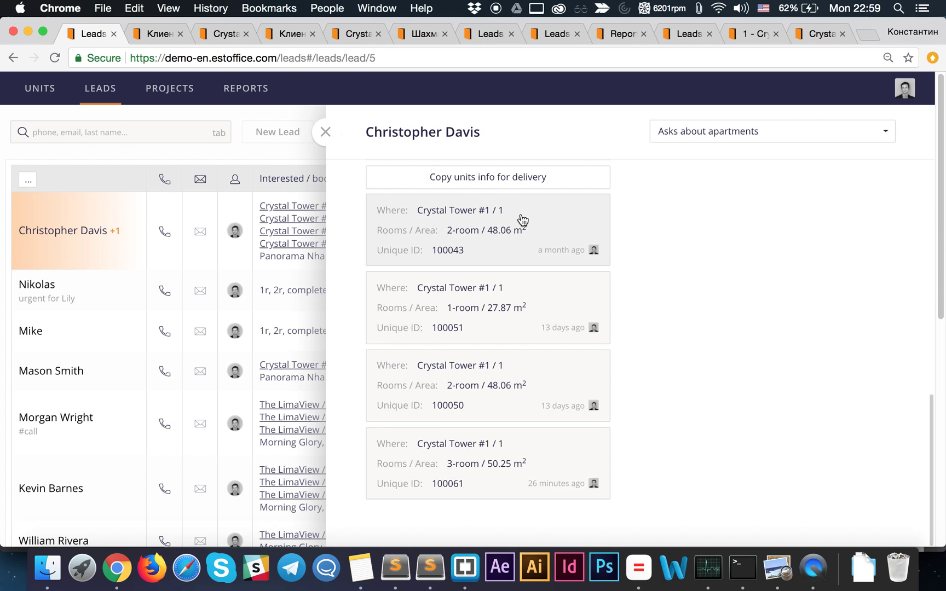
# - View apartment #53's share page, enlarge the second building photo, then return to the public grid
pyautogui.click(741, 36)
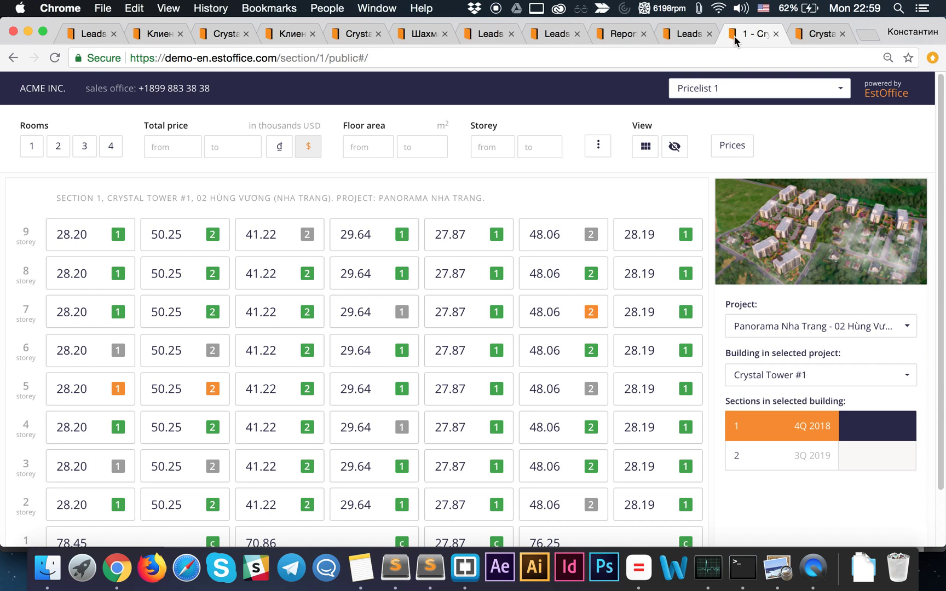
pyautogui.click(685, 36)
pyautogui.click(797, 36)
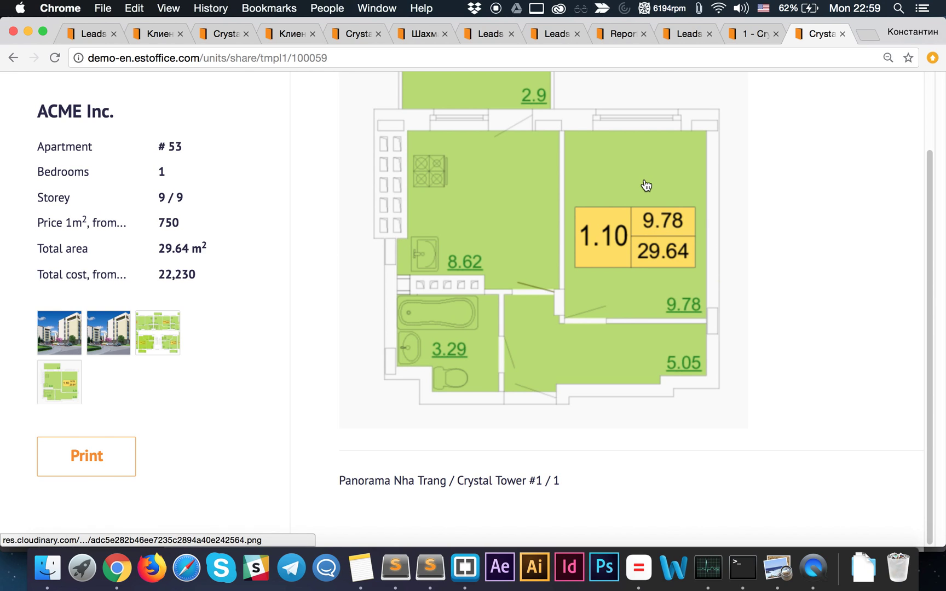
pyautogui.click(114, 341)
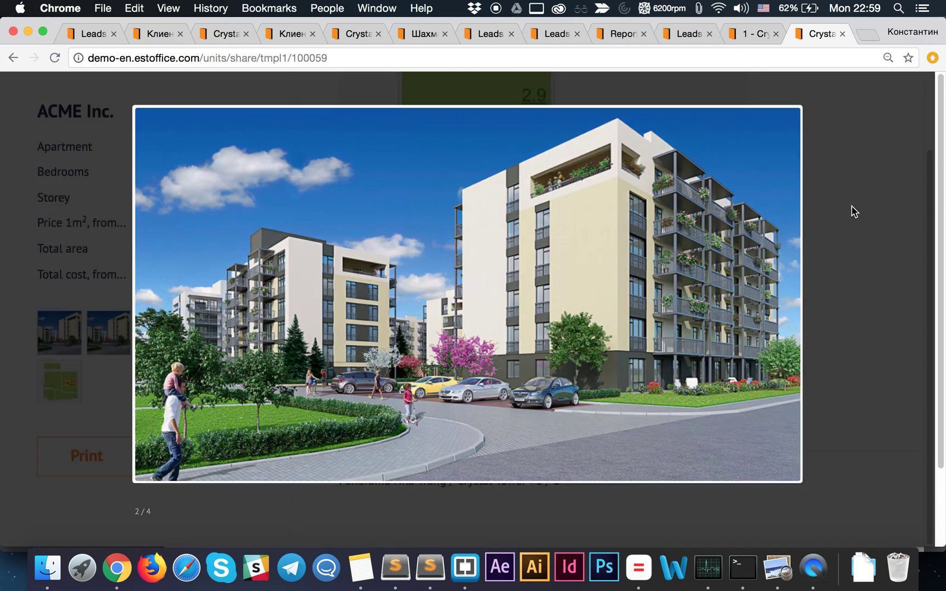
pyautogui.click(852, 206)
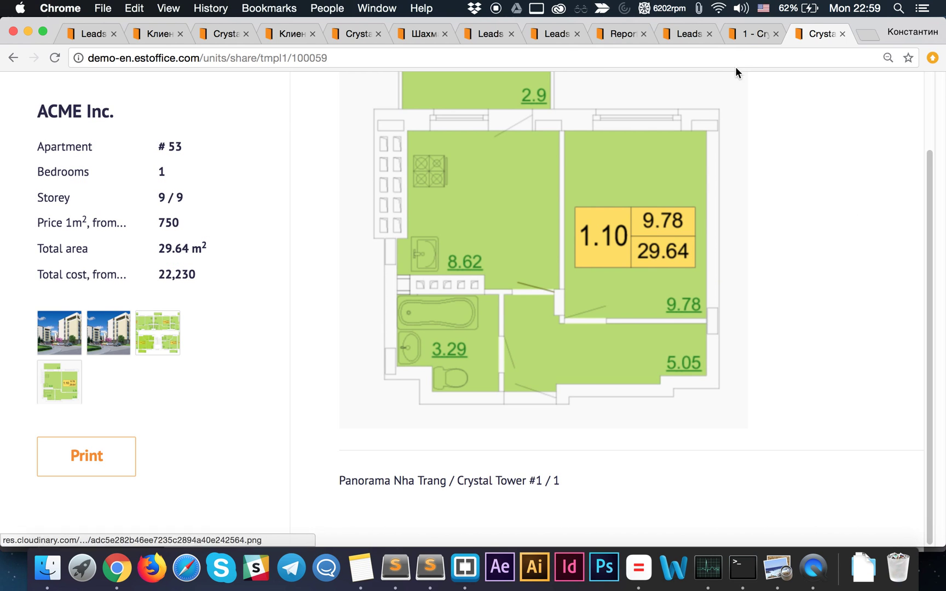
pyautogui.click(745, 36)
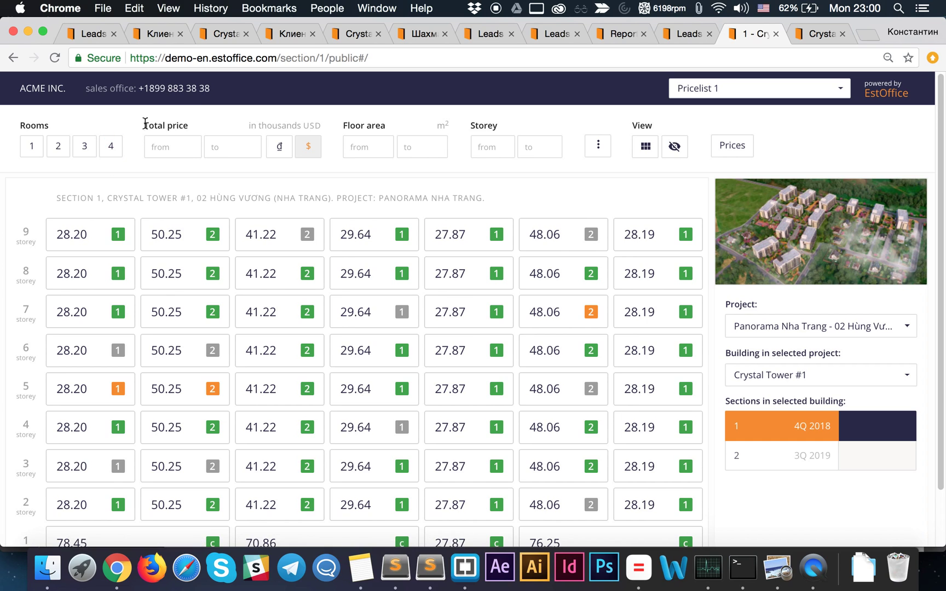
# - Open details for free unit 100059, 29.64 m² on storey 9, on the public grid
pyautogui.click(387, 248)
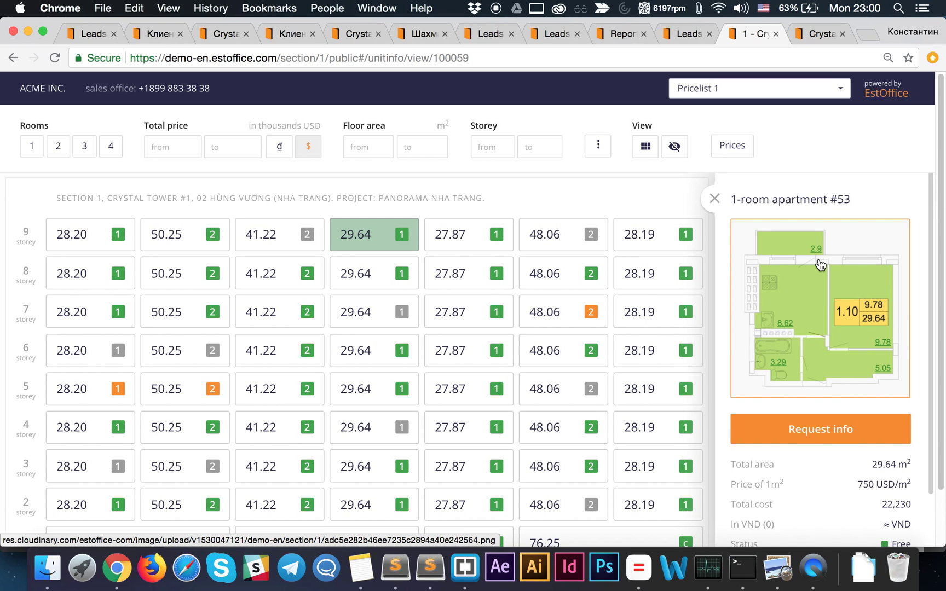
pyautogui.scroll(-2, 819, 266)
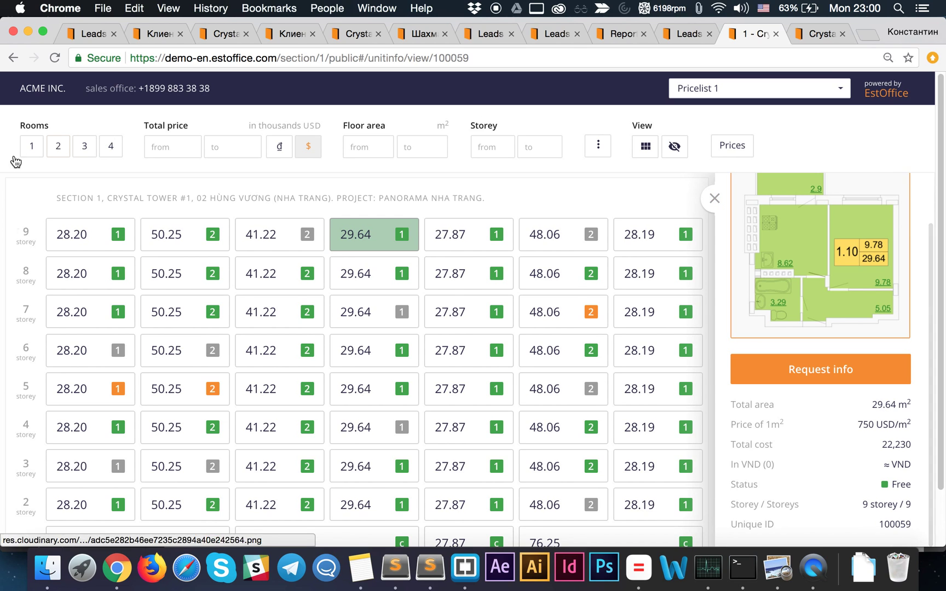
pyautogui.scroll(-3, 427, 404)
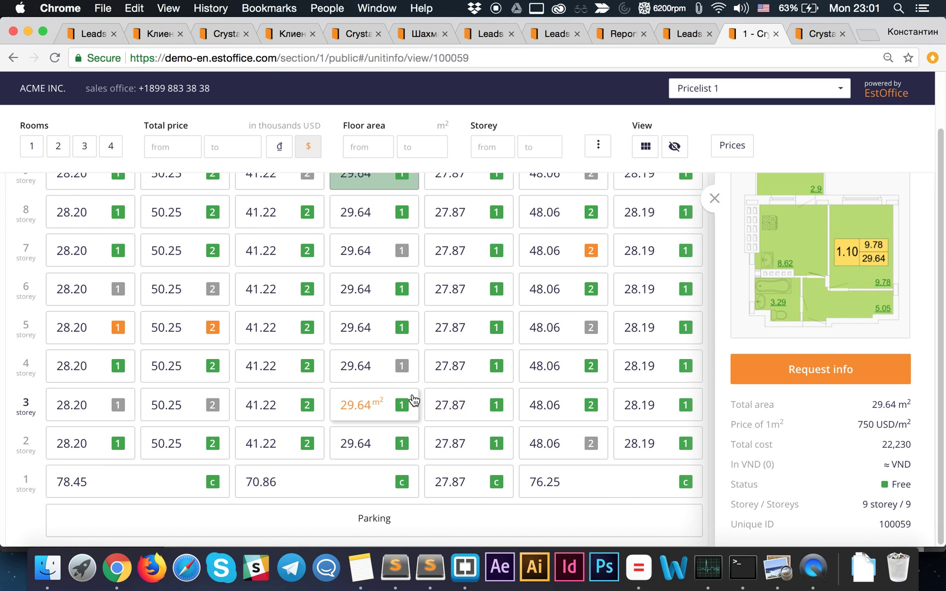
pyautogui.click(270, 61)
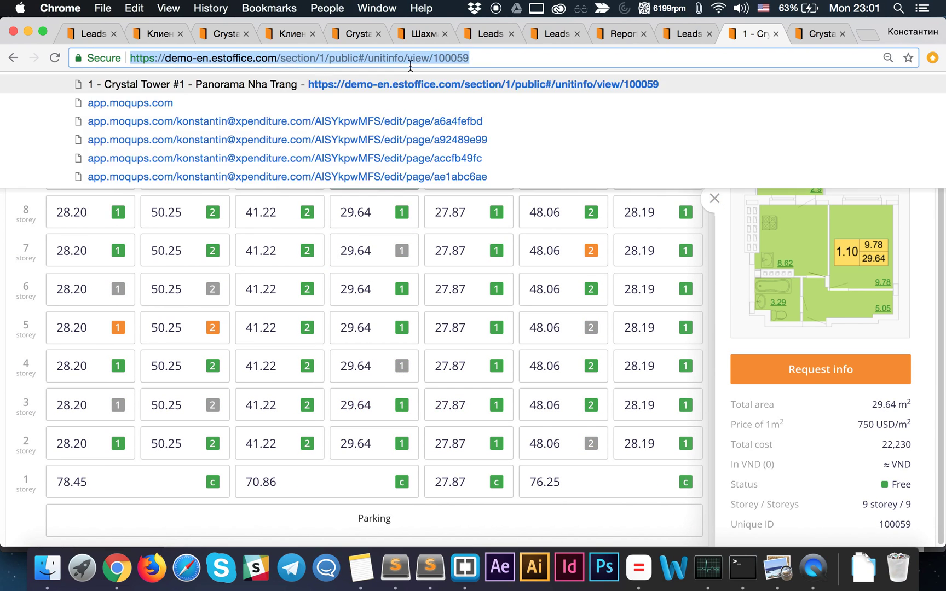
# - Close sold unit #29's card in the internal grid and copy the section's public link
pyautogui.click(89, 34)
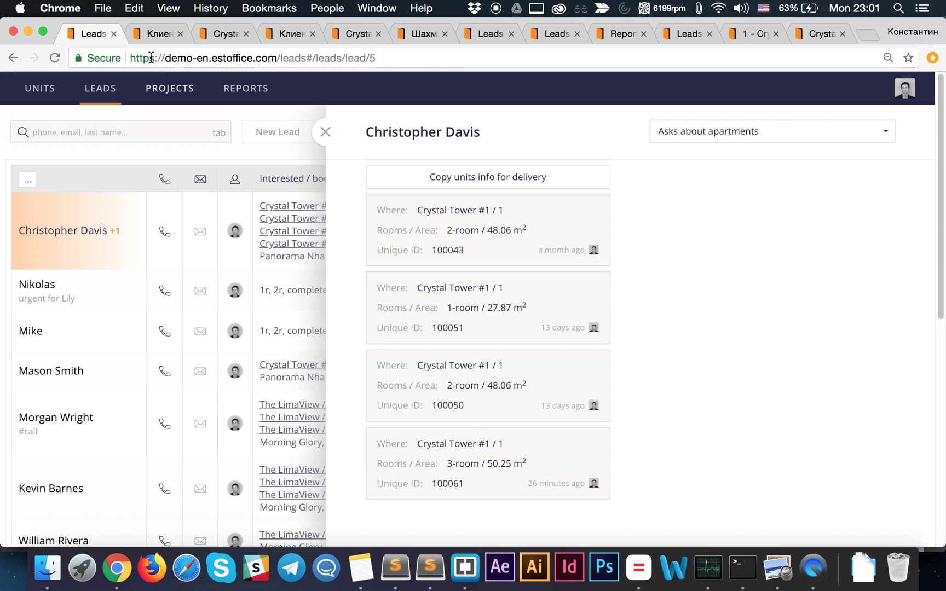
pyautogui.click(232, 35)
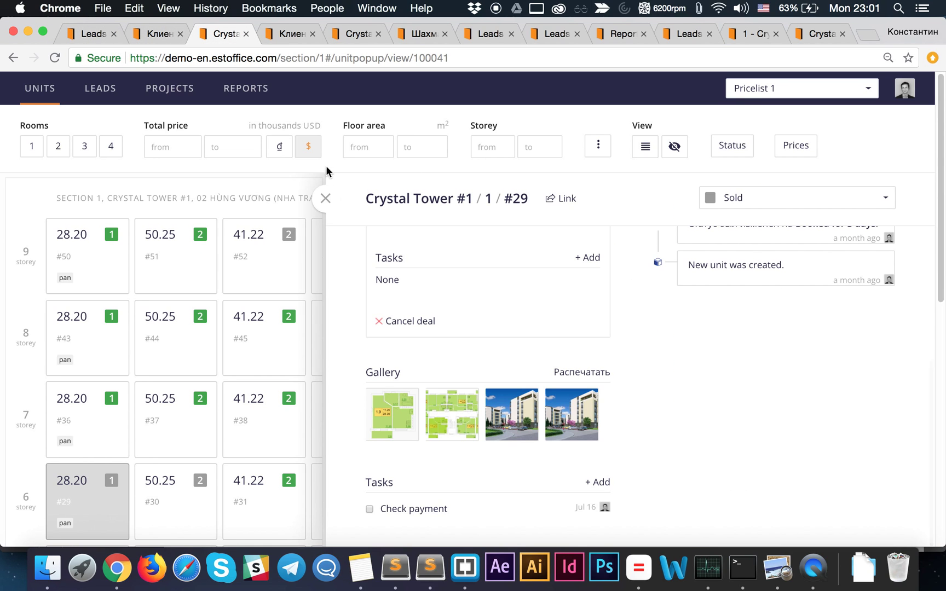
pyautogui.click(325, 200)
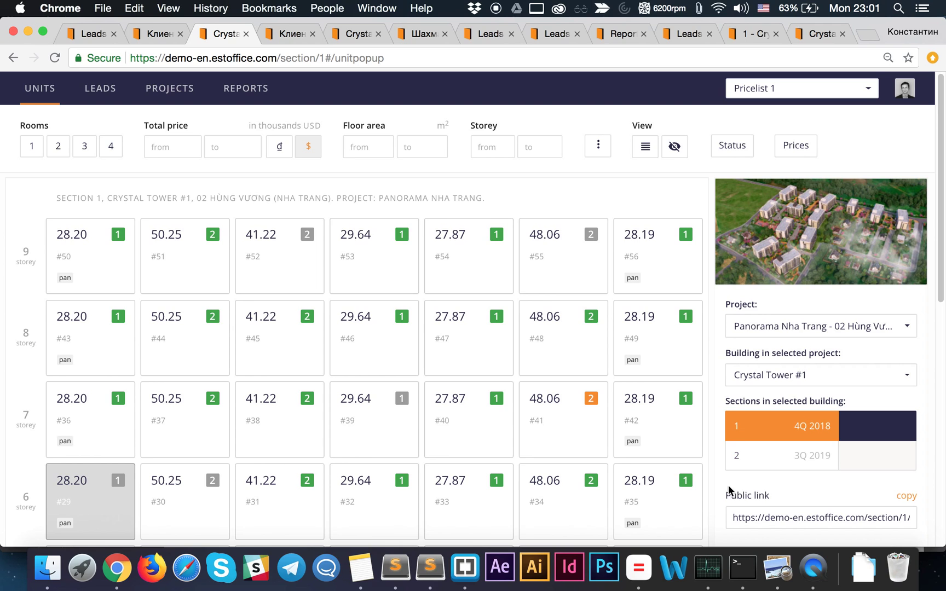
pyautogui.click(906, 496)
pyautogui.click(820, 35)
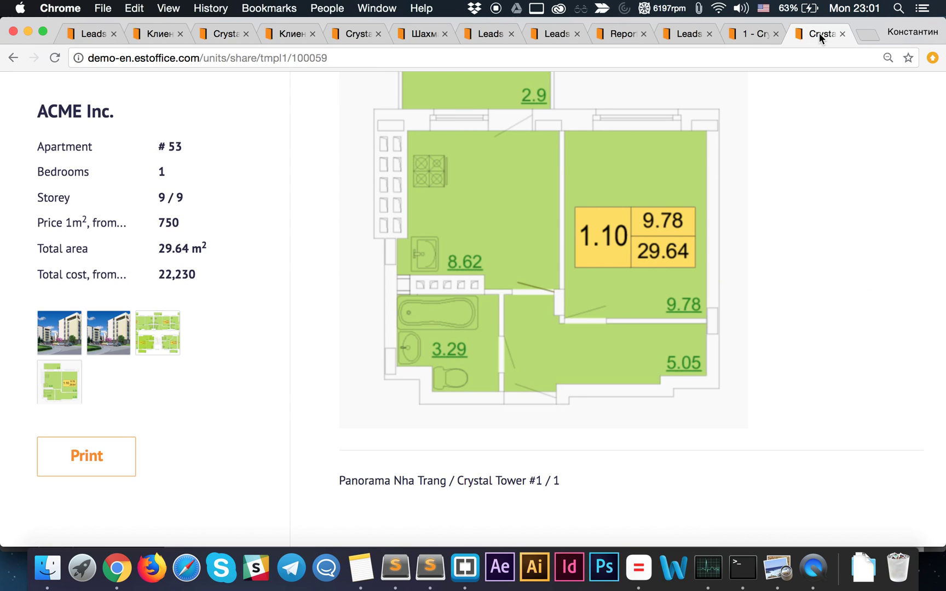
pyautogui.click(748, 33)
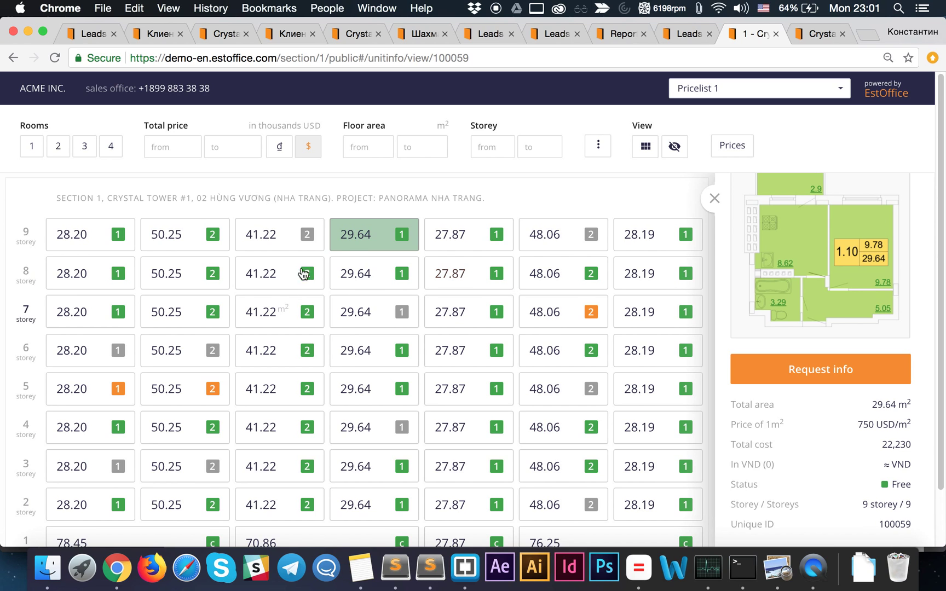
# - View the storey-9 41.22 m² and storey-8 29.64 m² apartments and bring up Request info
pyautogui.click(715, 199)
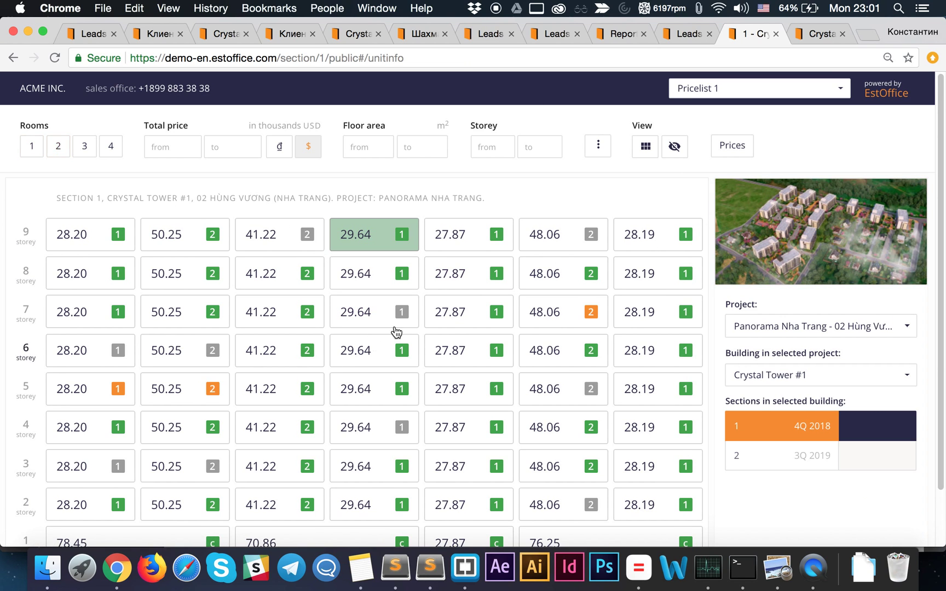
pyautogui.scroll(-2, 261, 295)
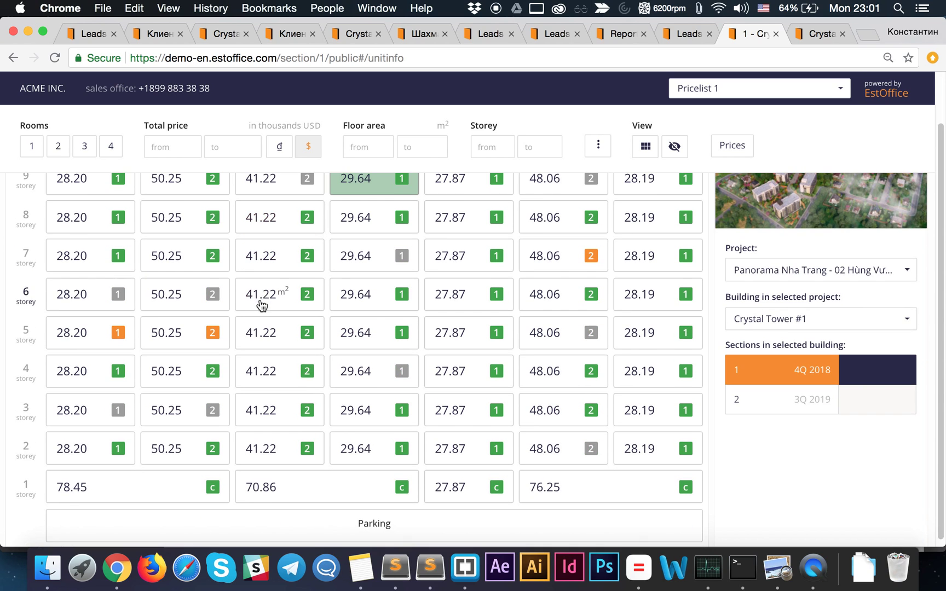
pyautogui.scroll(2, 302, 310)
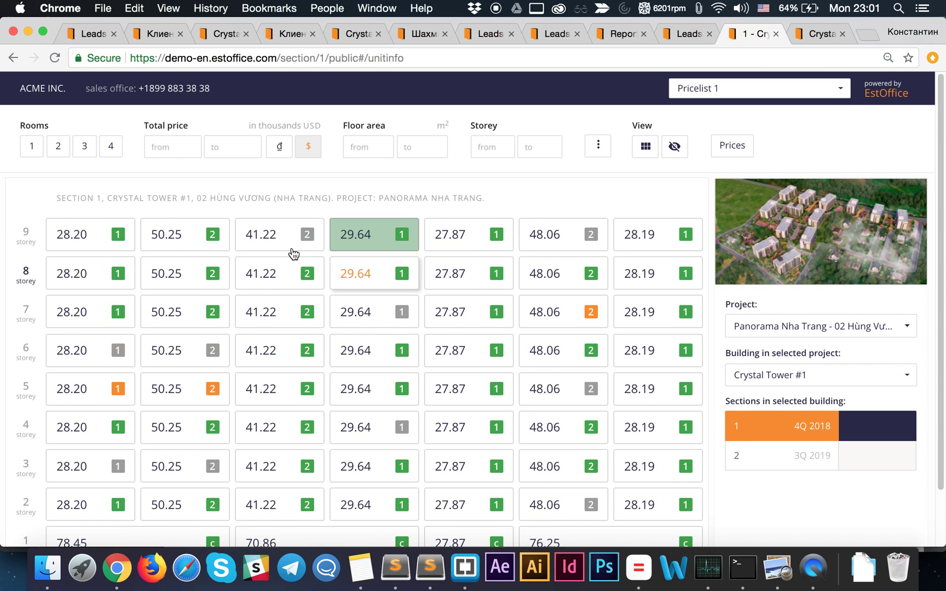
pyautogui.click(285, 232)
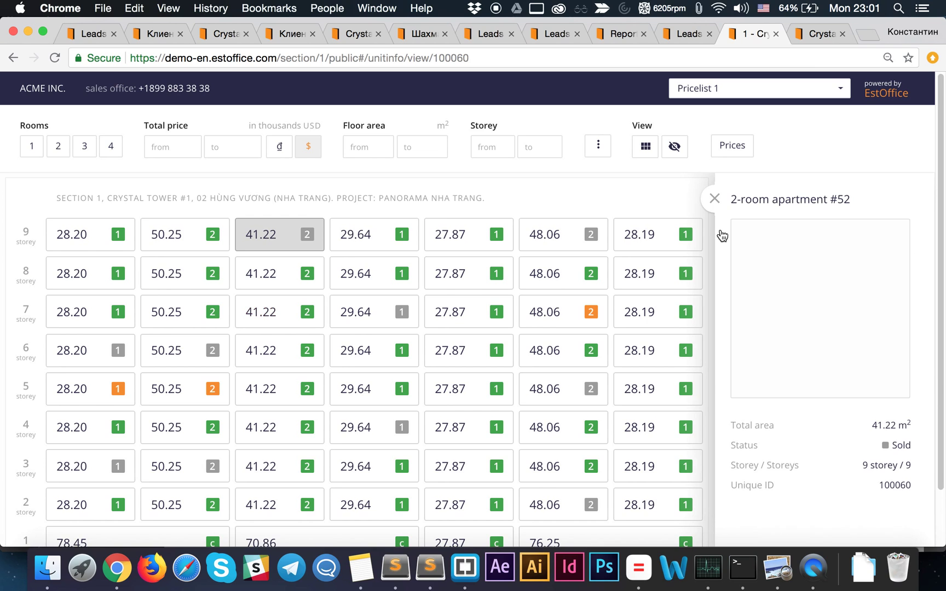
pyautogui.click(388, 285)
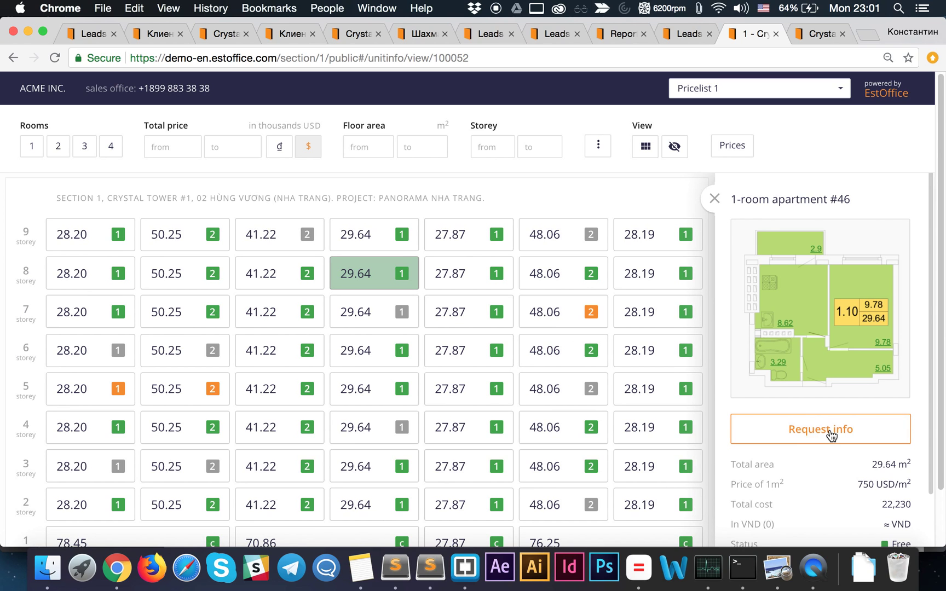
pyautogui.click(830, 432)
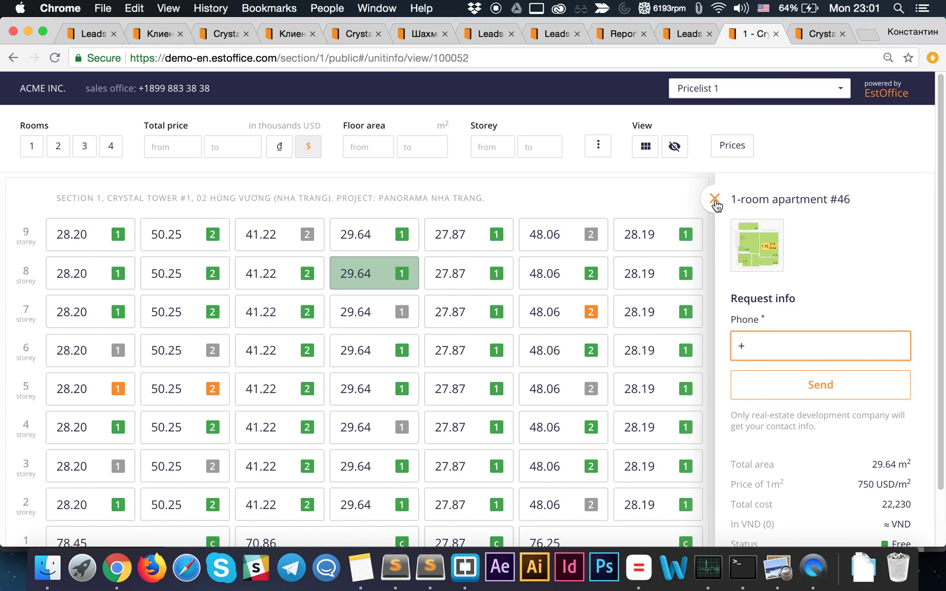
pyautogui.click(714, 199)
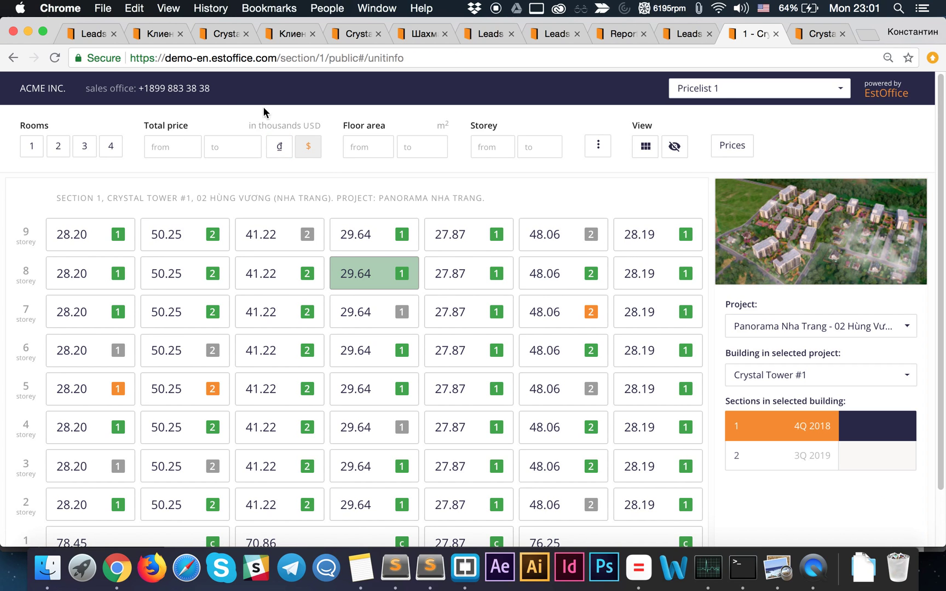